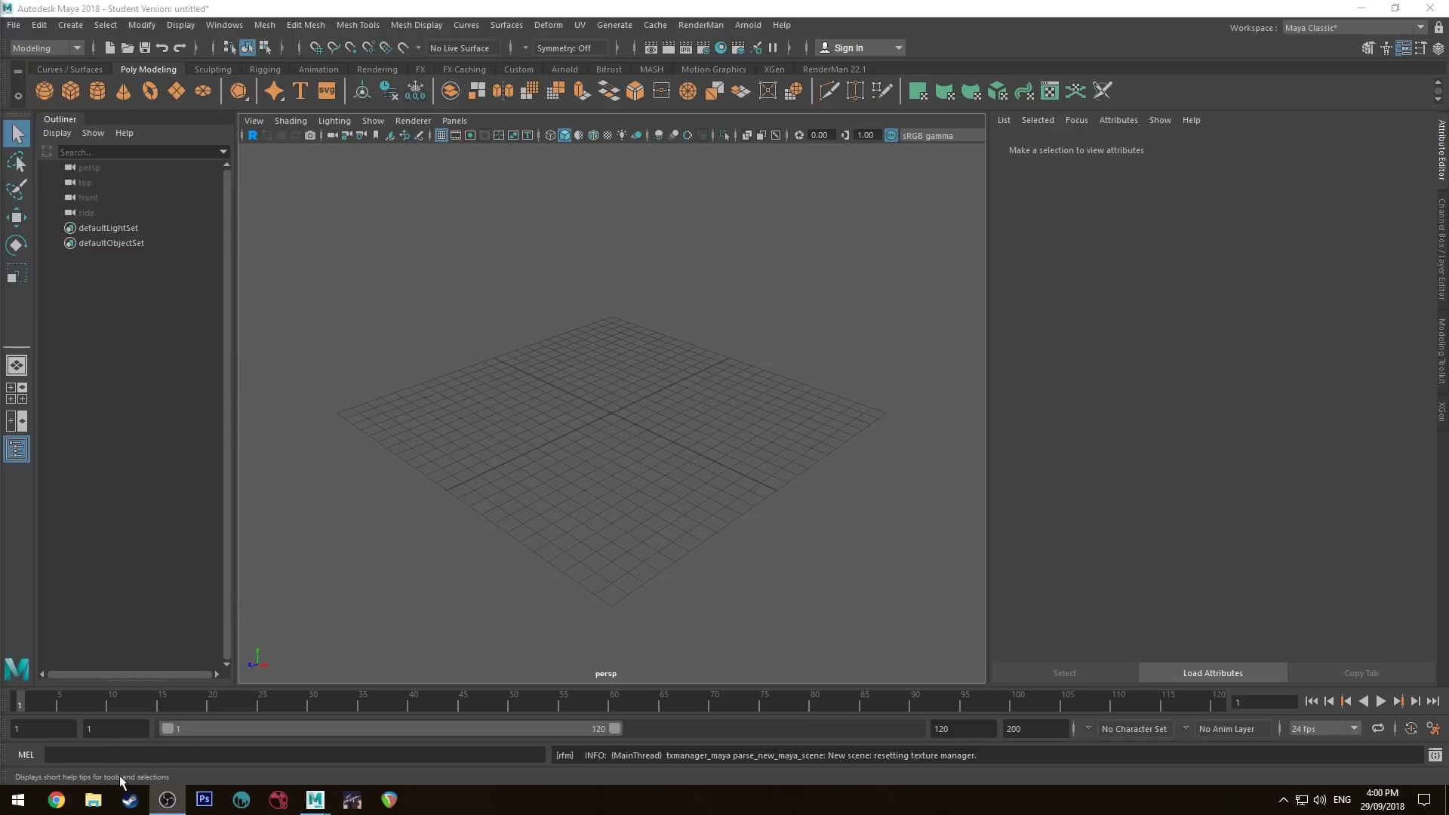
Open the Maya environment file from the Documents\maya\2018 folder in Notepad++.
{"action": "left_click", "coordinate": [93, 800]}
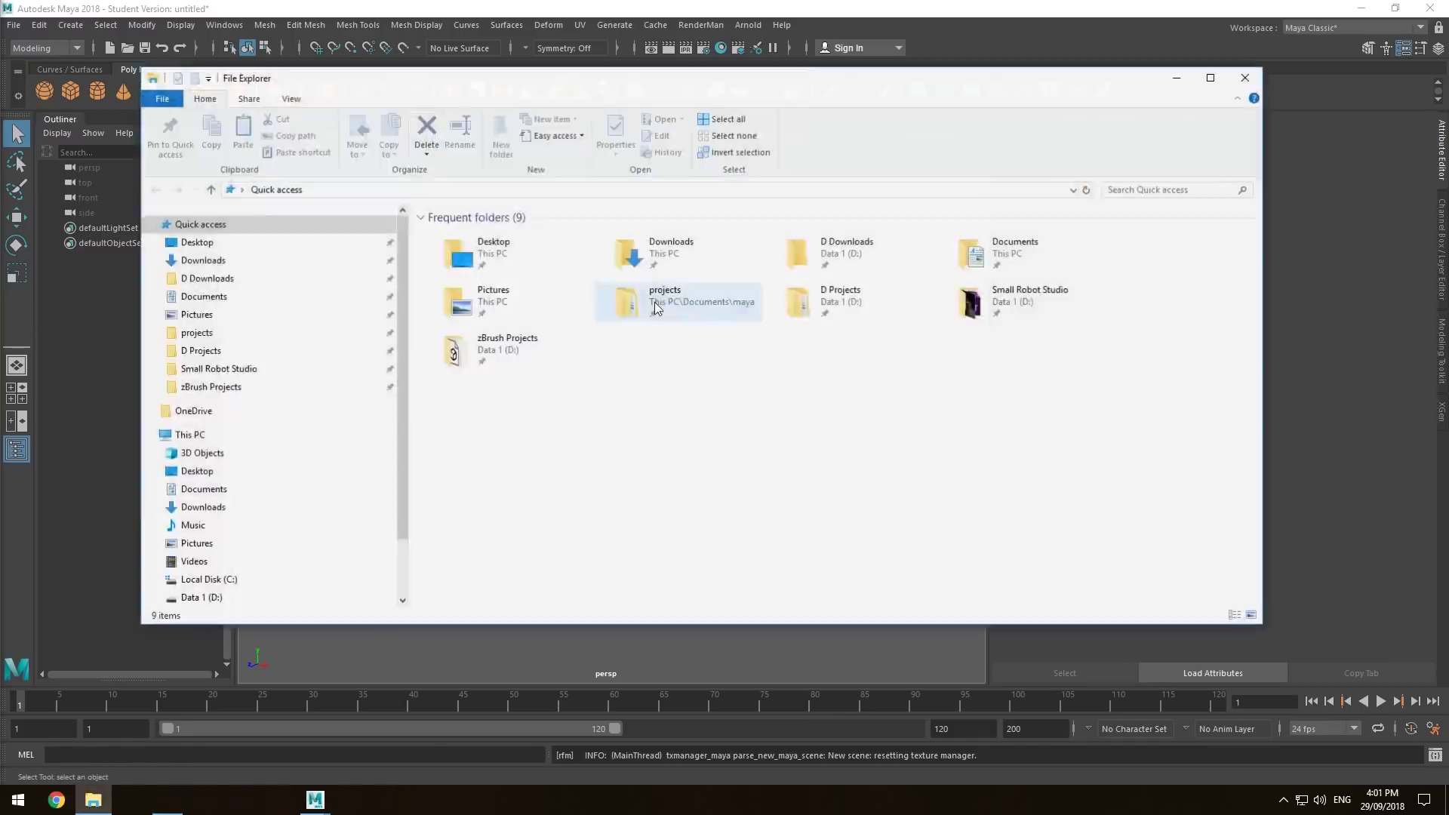
{"action": "left_click", "coordinate": [210, 295]}
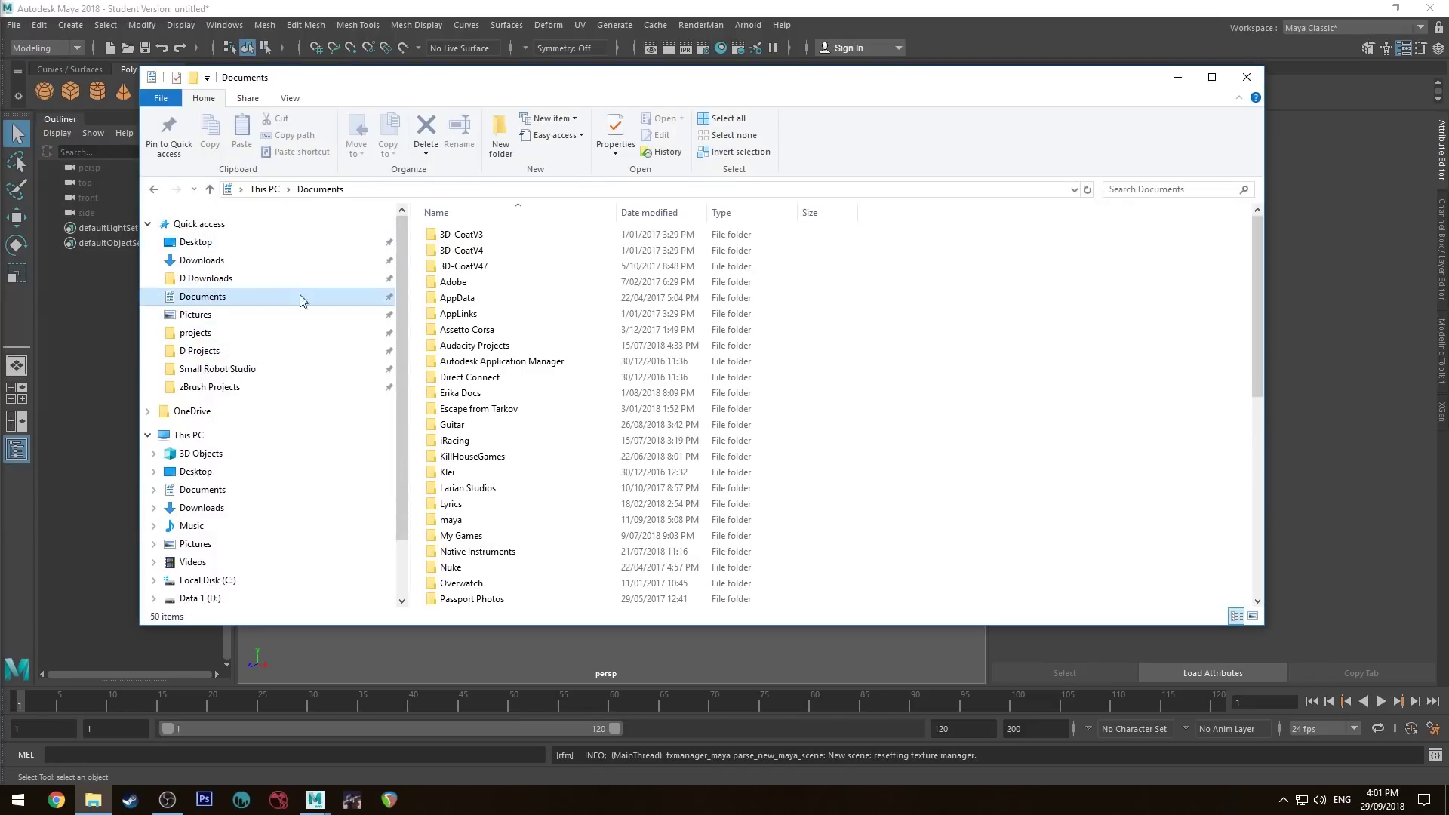
{"action": "double_click", "coordinate": [451, 519]}
{"action": "double_click", "coordinate": [451, 250]}
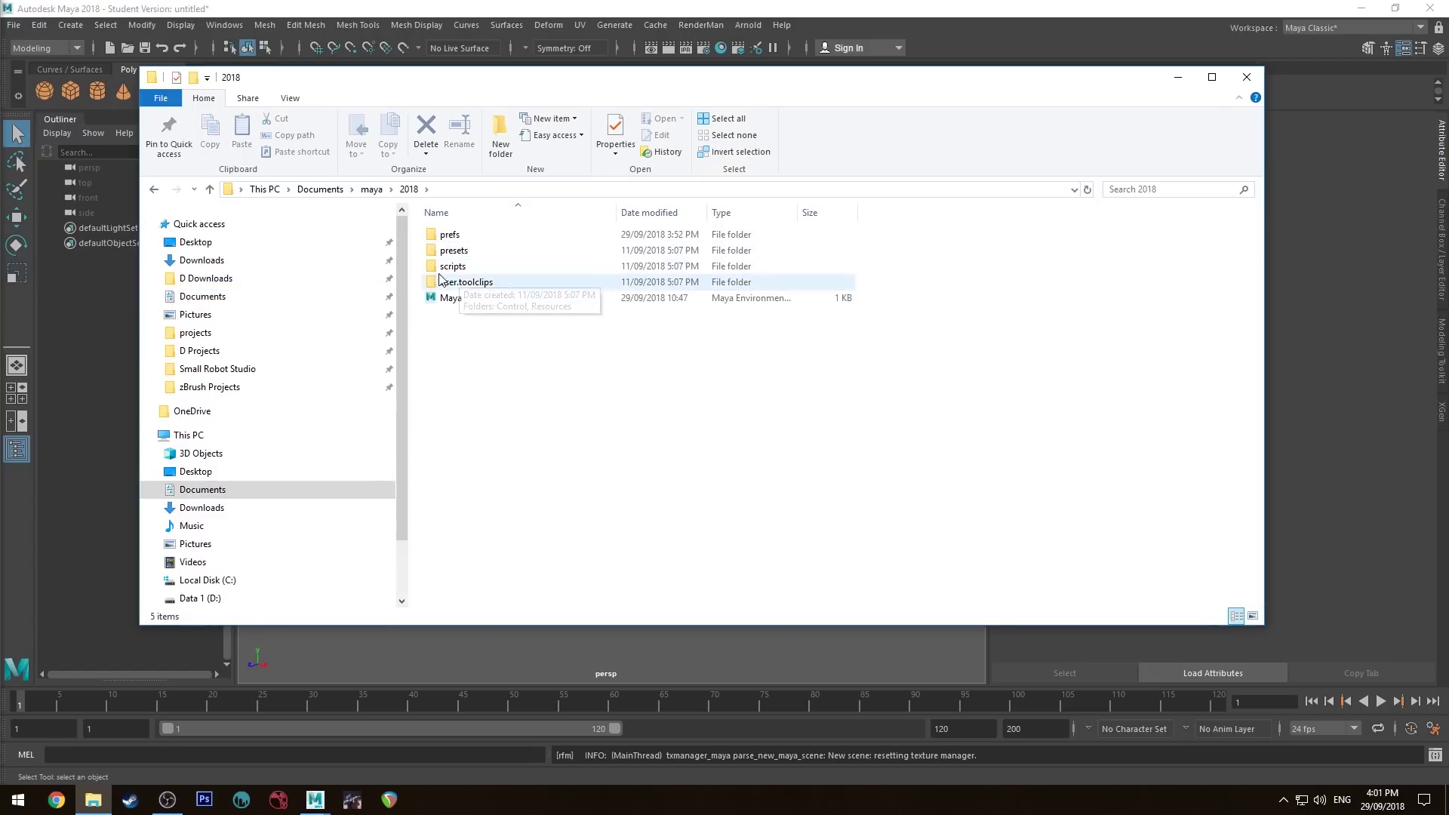
{"action": "left_click", "coordinate": [522, 299]}
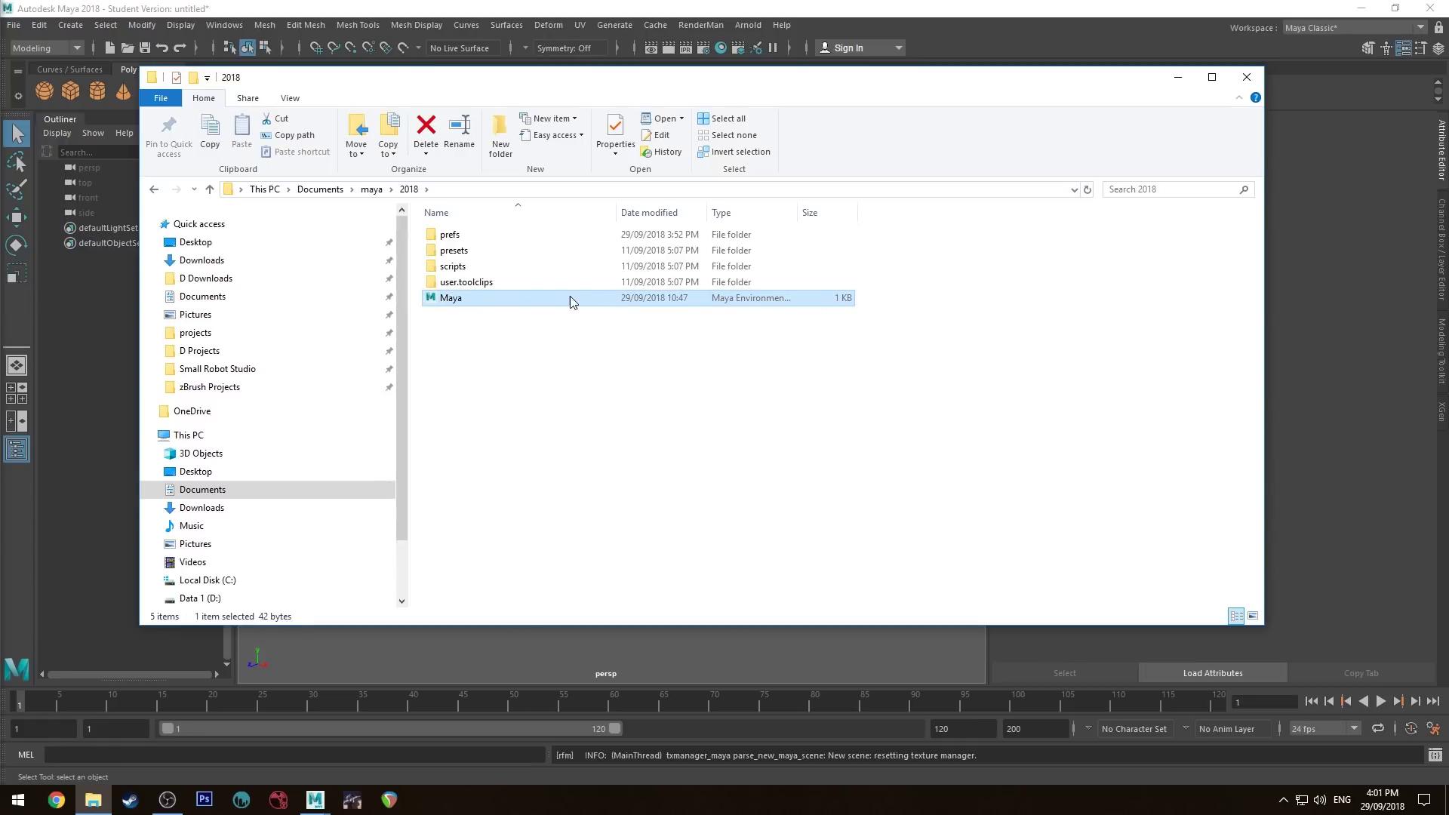
{"action": "right_click", "coordinate": [465, 304]}
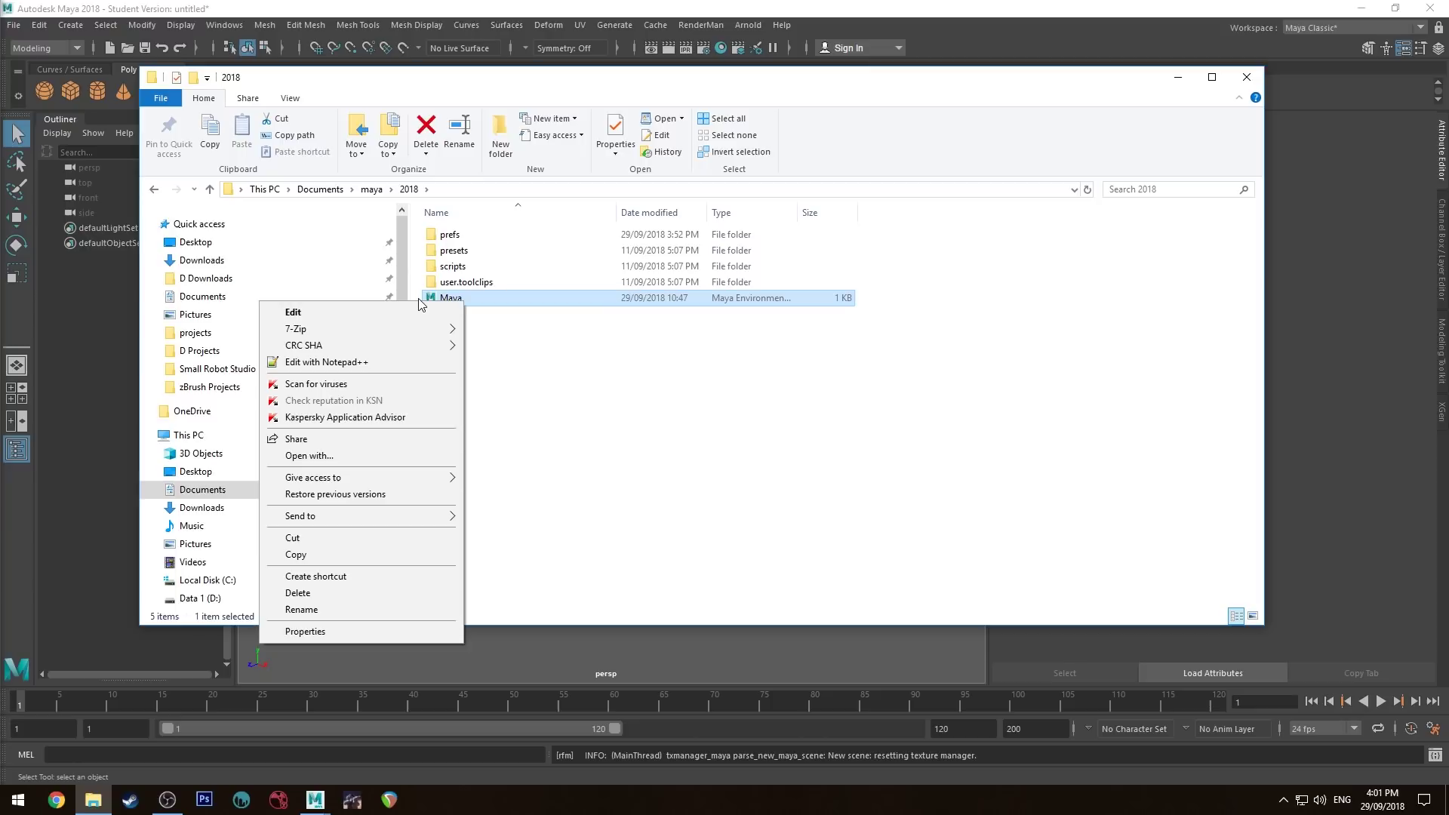
{"action": "left_click", "coordinate": [377, 362]}
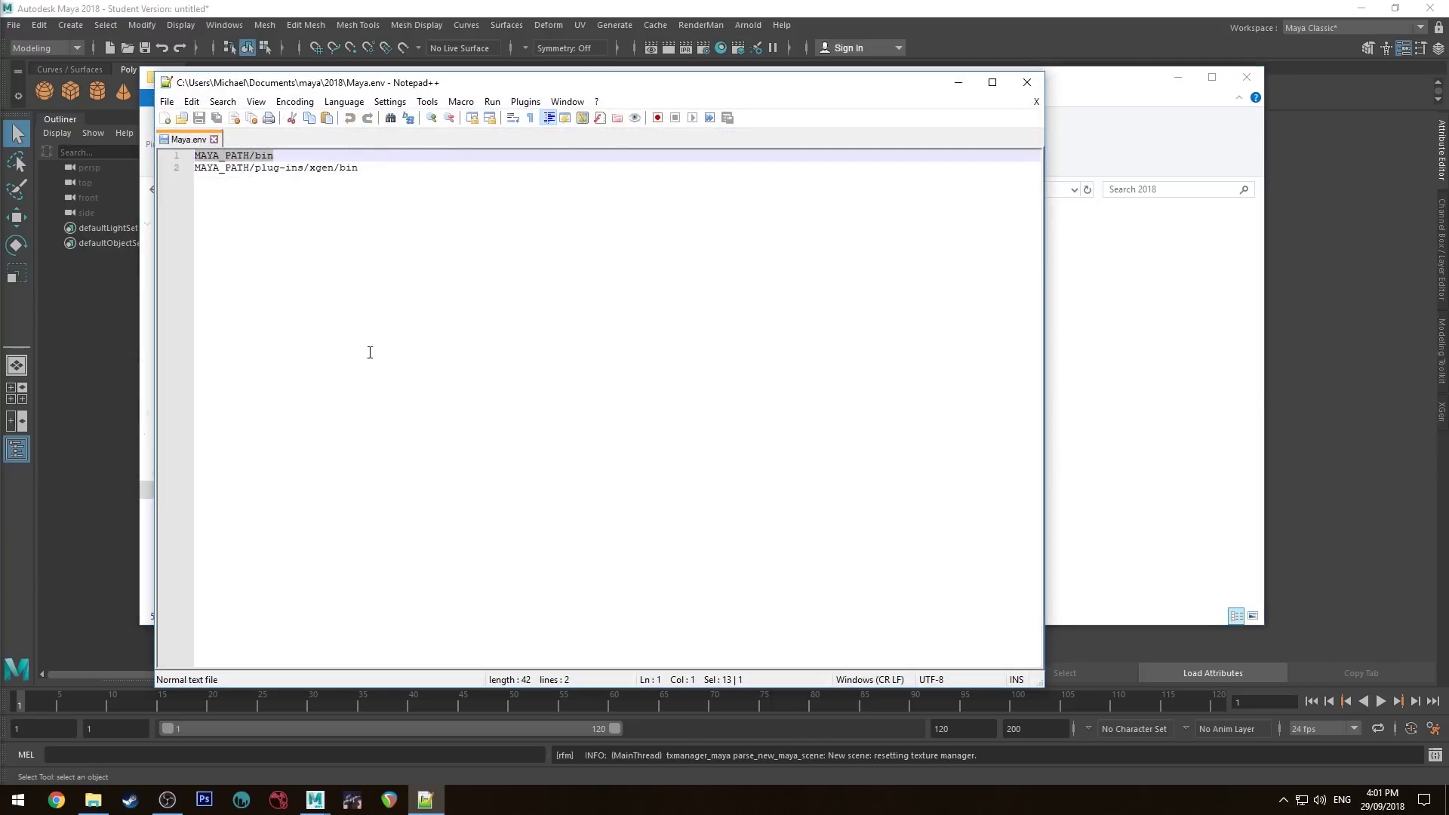
Examine the MAYA_PATH lines in Maya.env and close the file without editing it.
{"action": "left_click", "coordinate": [359, 169]}
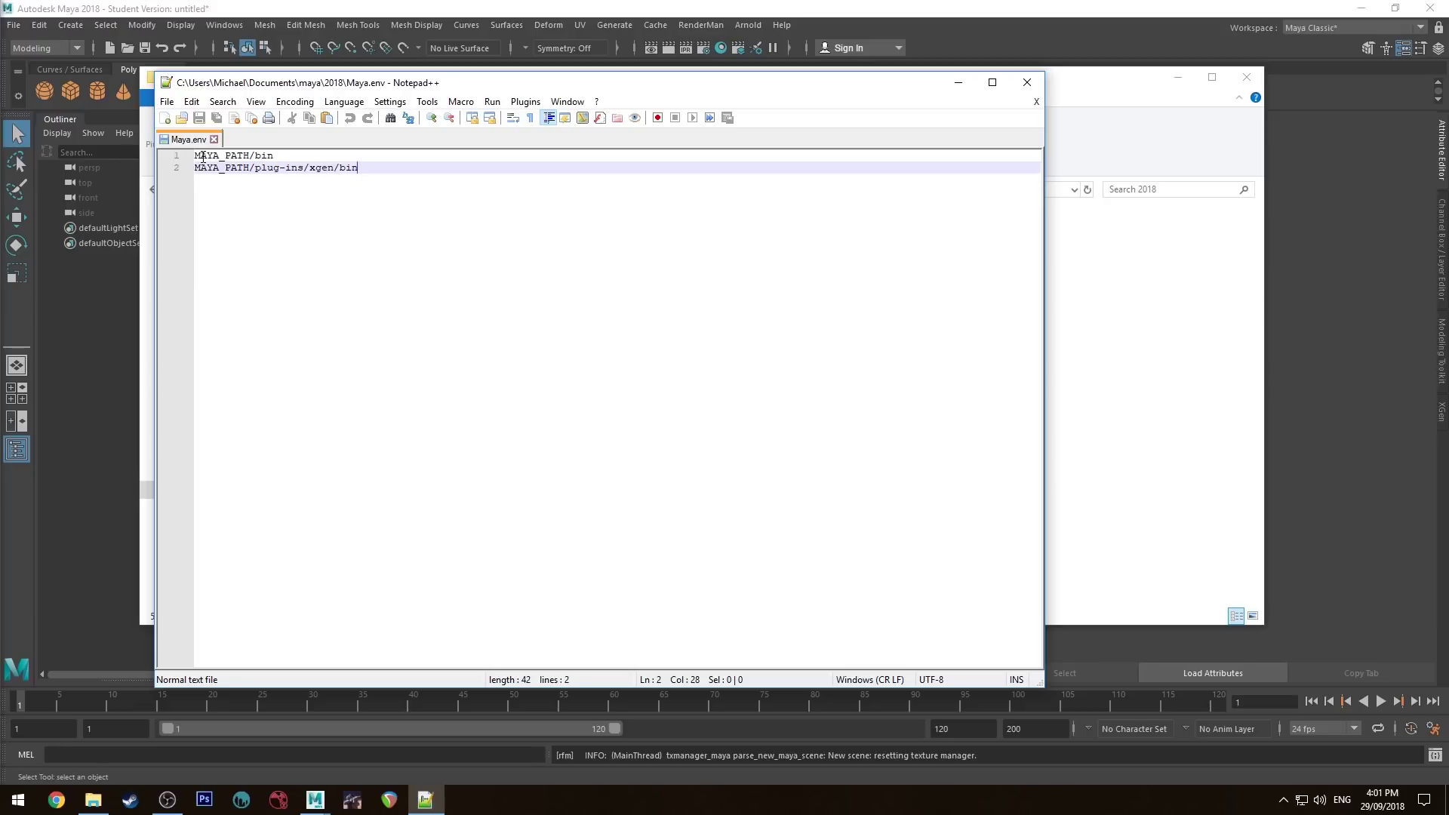
{"action": "left_click_drag", "start_coordinate": [196, 156], "coordinate": [319, 156]}
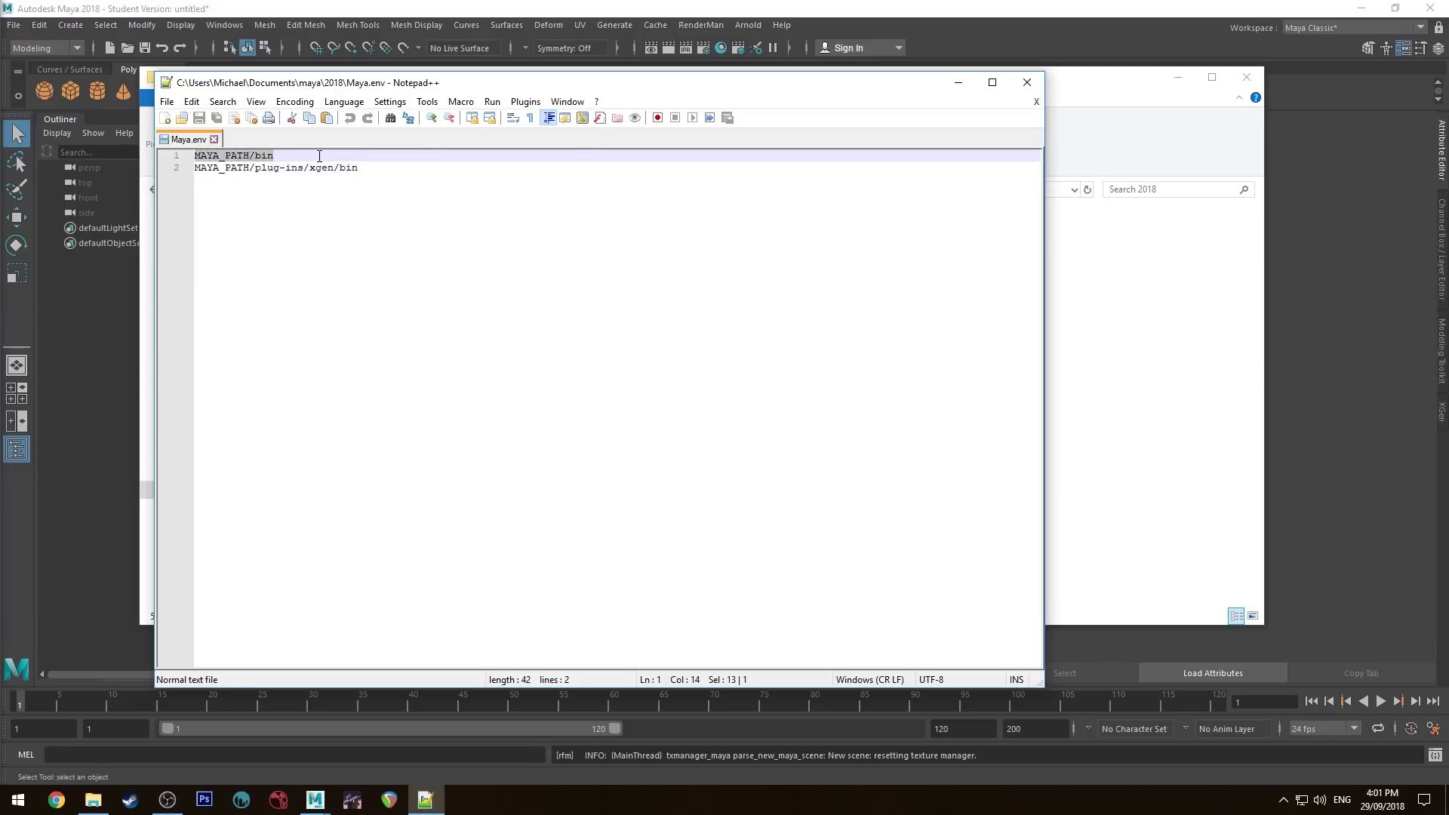
{"action": "left_click", "coordinate": [385, 172]}
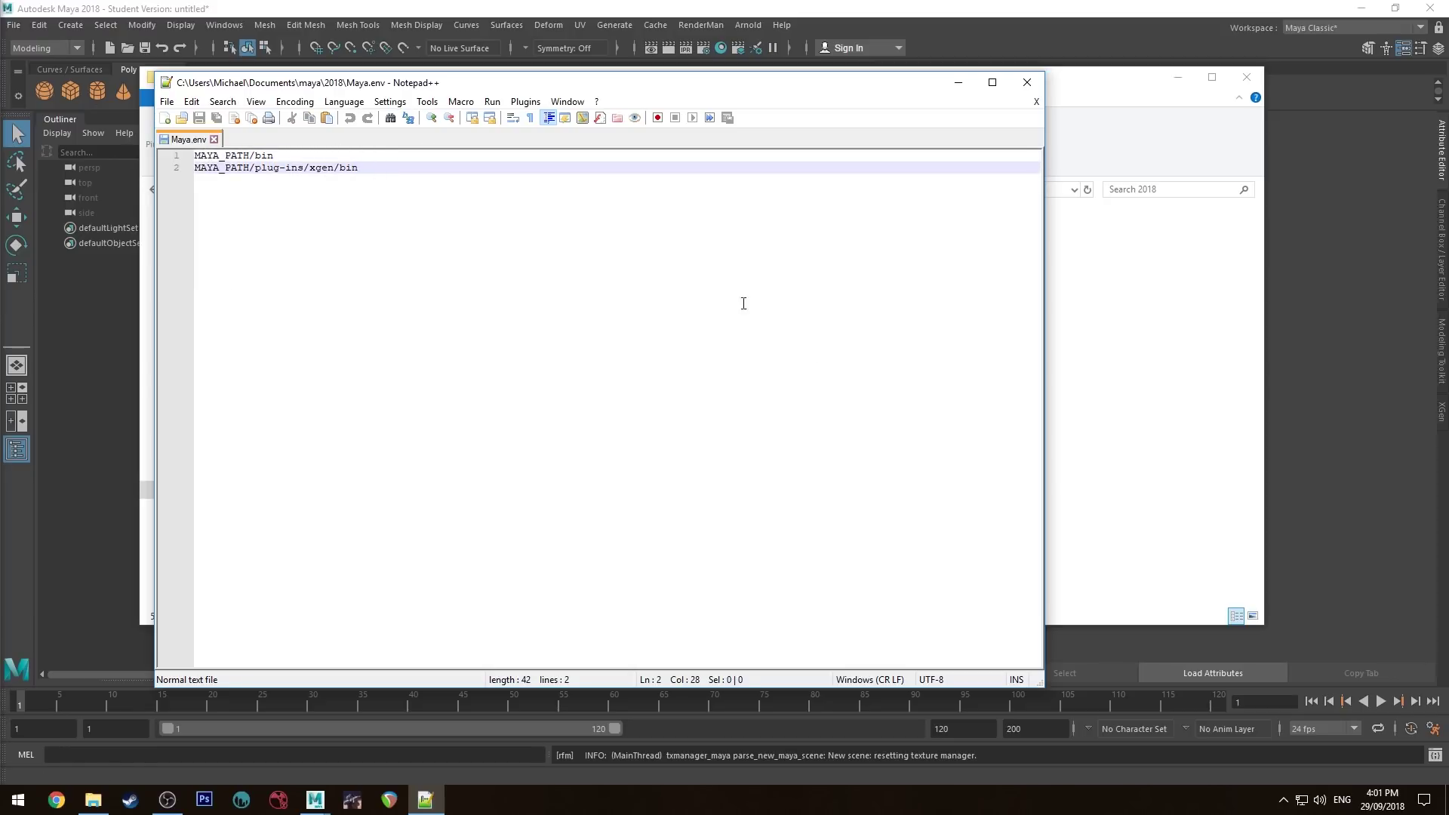
{"action": "left_click", "coordinate": [1038, 85]}
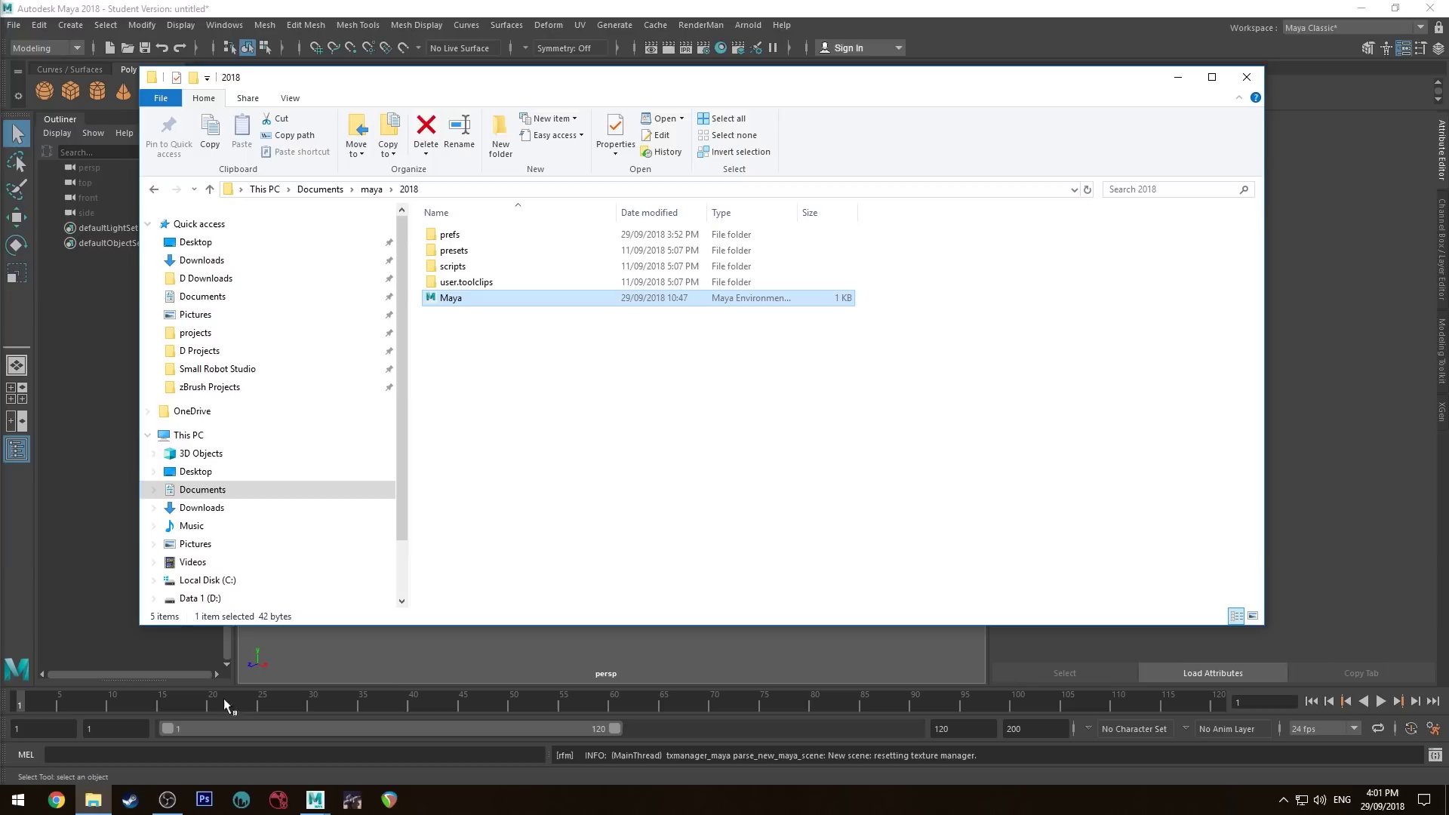
Search Windows for the environment settings and open the system's Environment Variables window.
{"action": "left_click", "coordinate": [20, 799]}
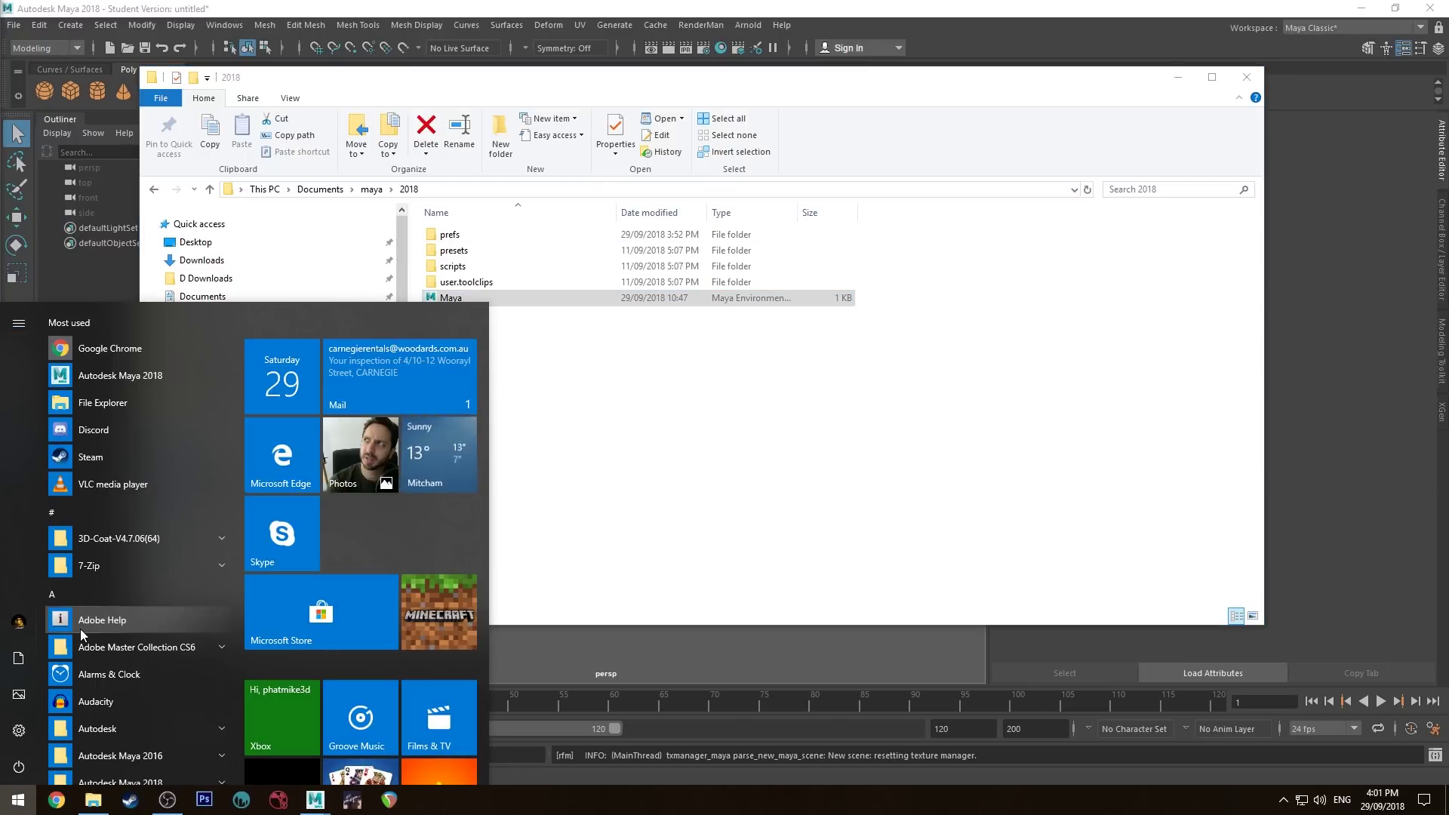
{"action": "type", "text": "environ"}
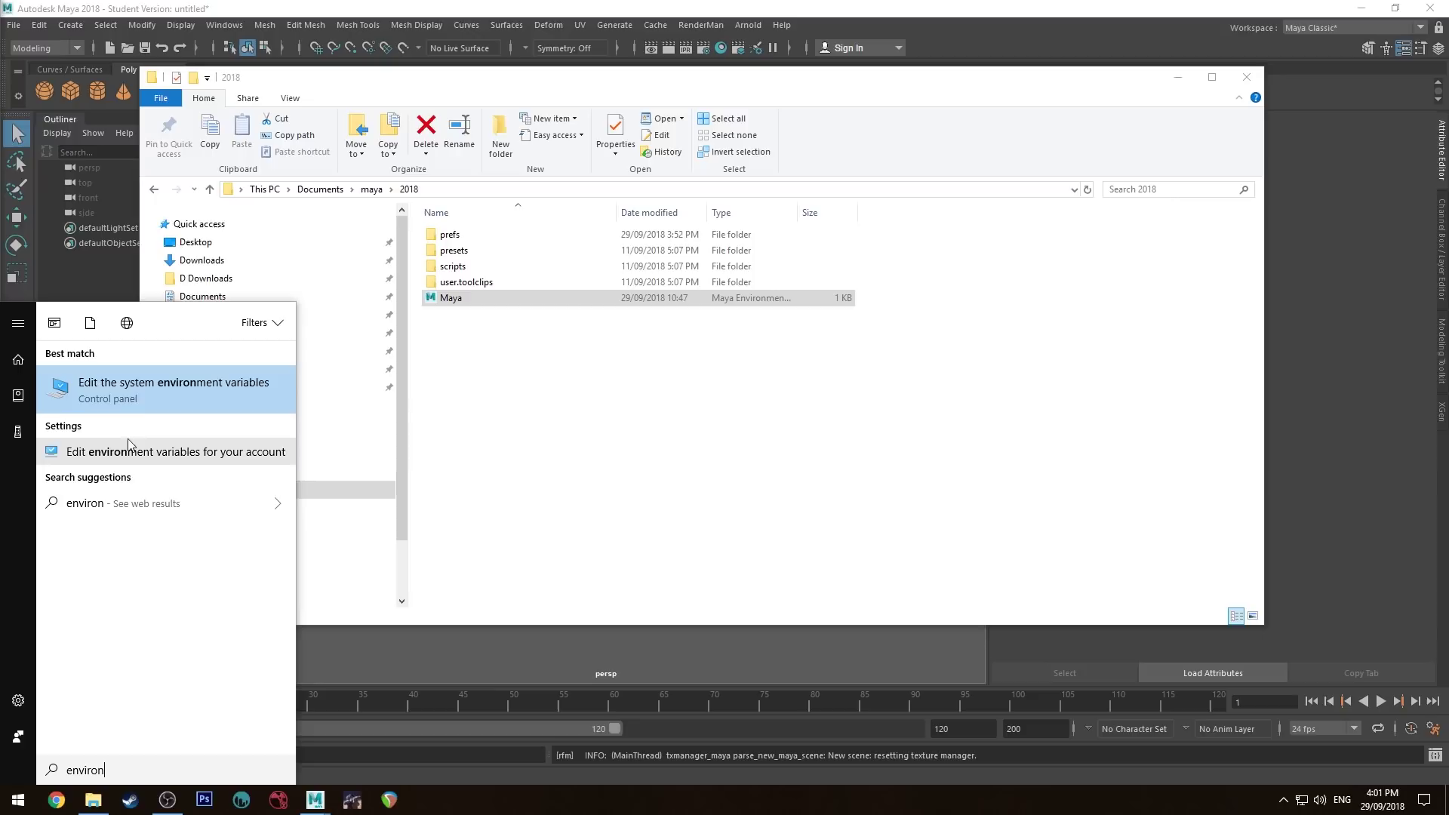
{"action": "left_click", "coordinate": [135, 394]}
{"action": "left_click", "coordinate": [419, 471]}
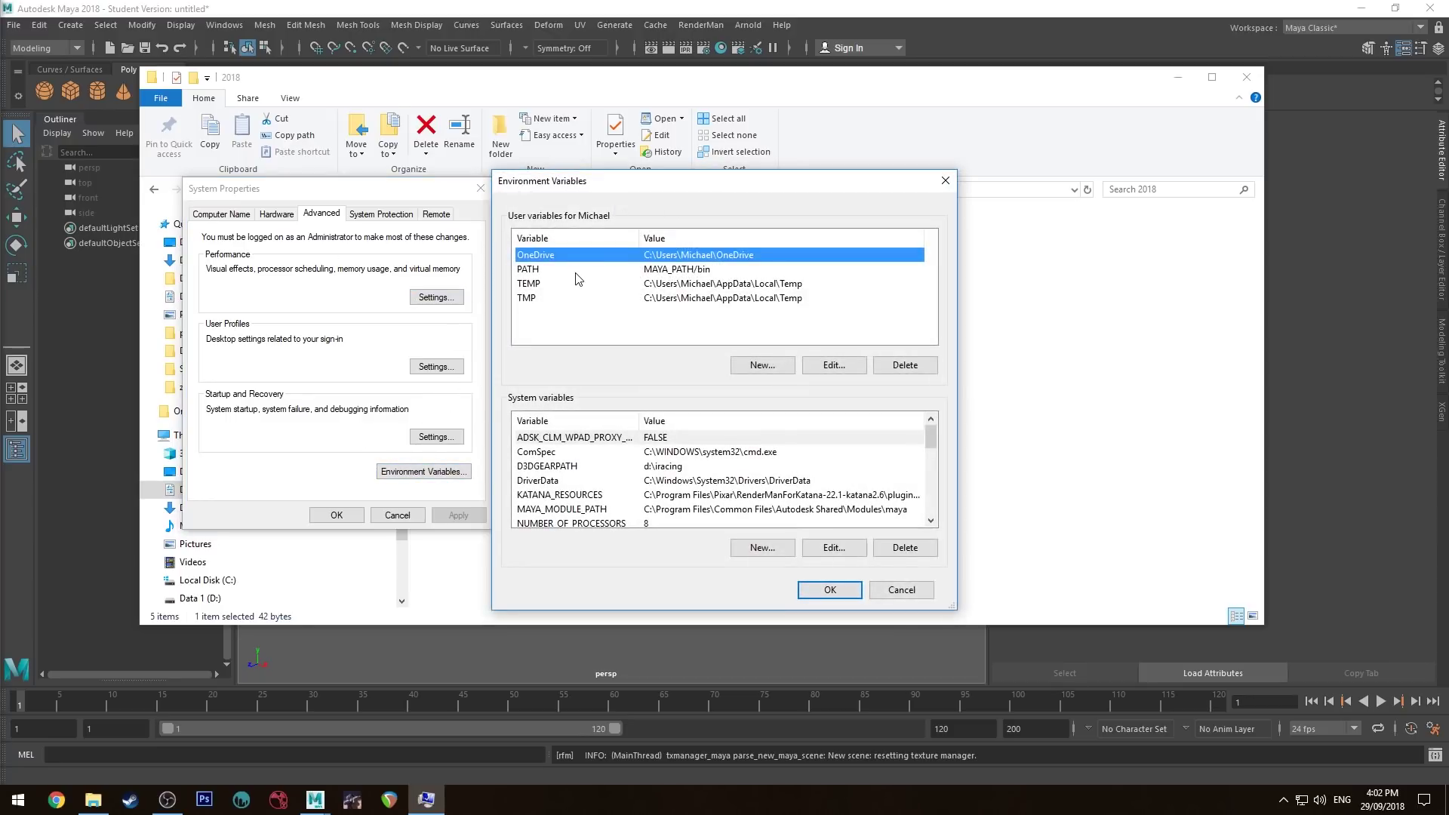
Check the PATH user variable and the blank new-variable form, and close the system settings without changes.
{"action": "left_click", "coordinate": [578, 271]}
{"action": "left_click", "coordinate": [785, 367]}
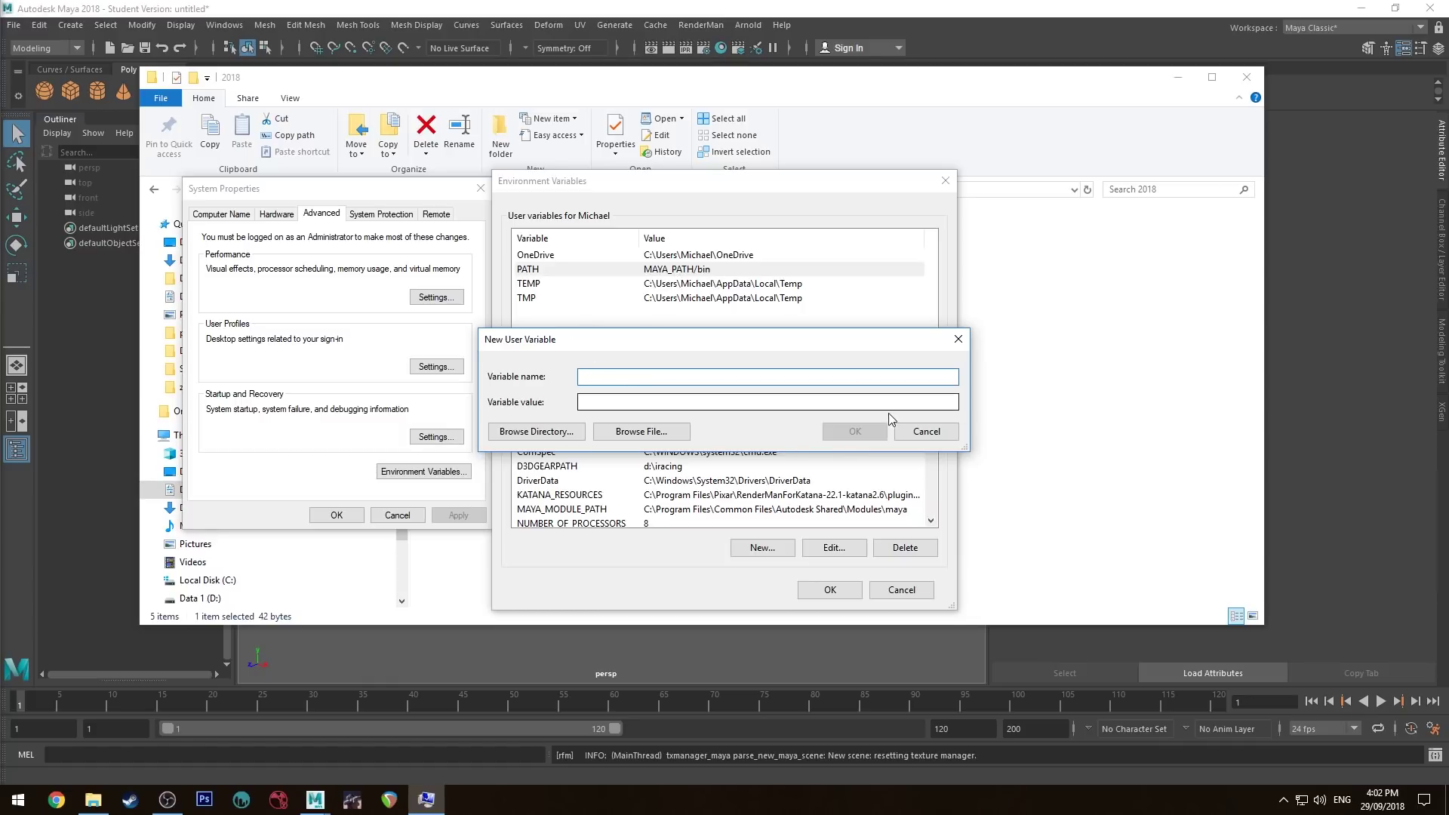
{"action": "left_click", "coordinate": [909, 431]}
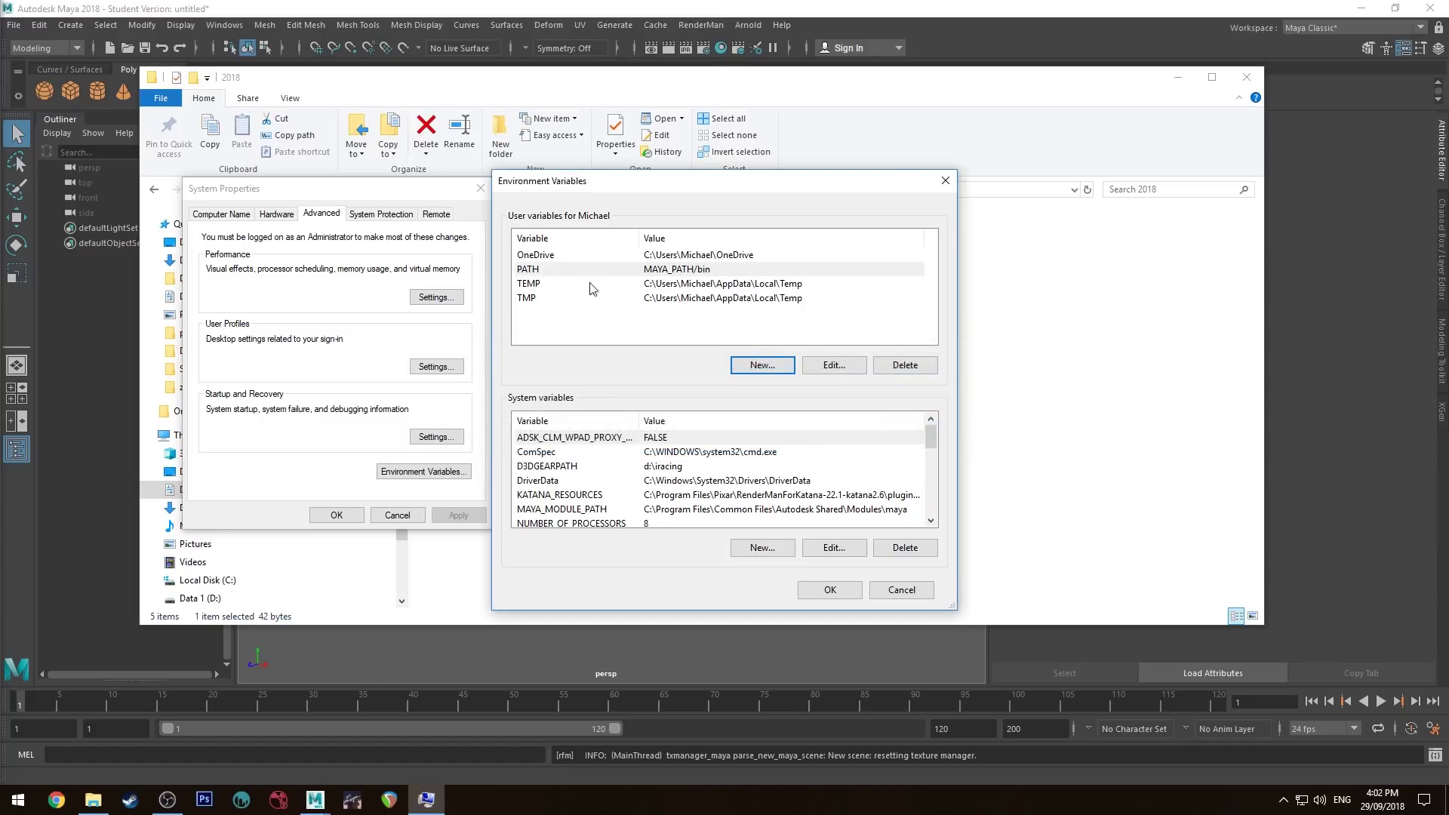
{"action": "left_click", "coordinate": [945, 181]}
{"action": "left_click", "coordinate": [397, 515]}
{"action": "left_click", "coordinate": [757, 421]}
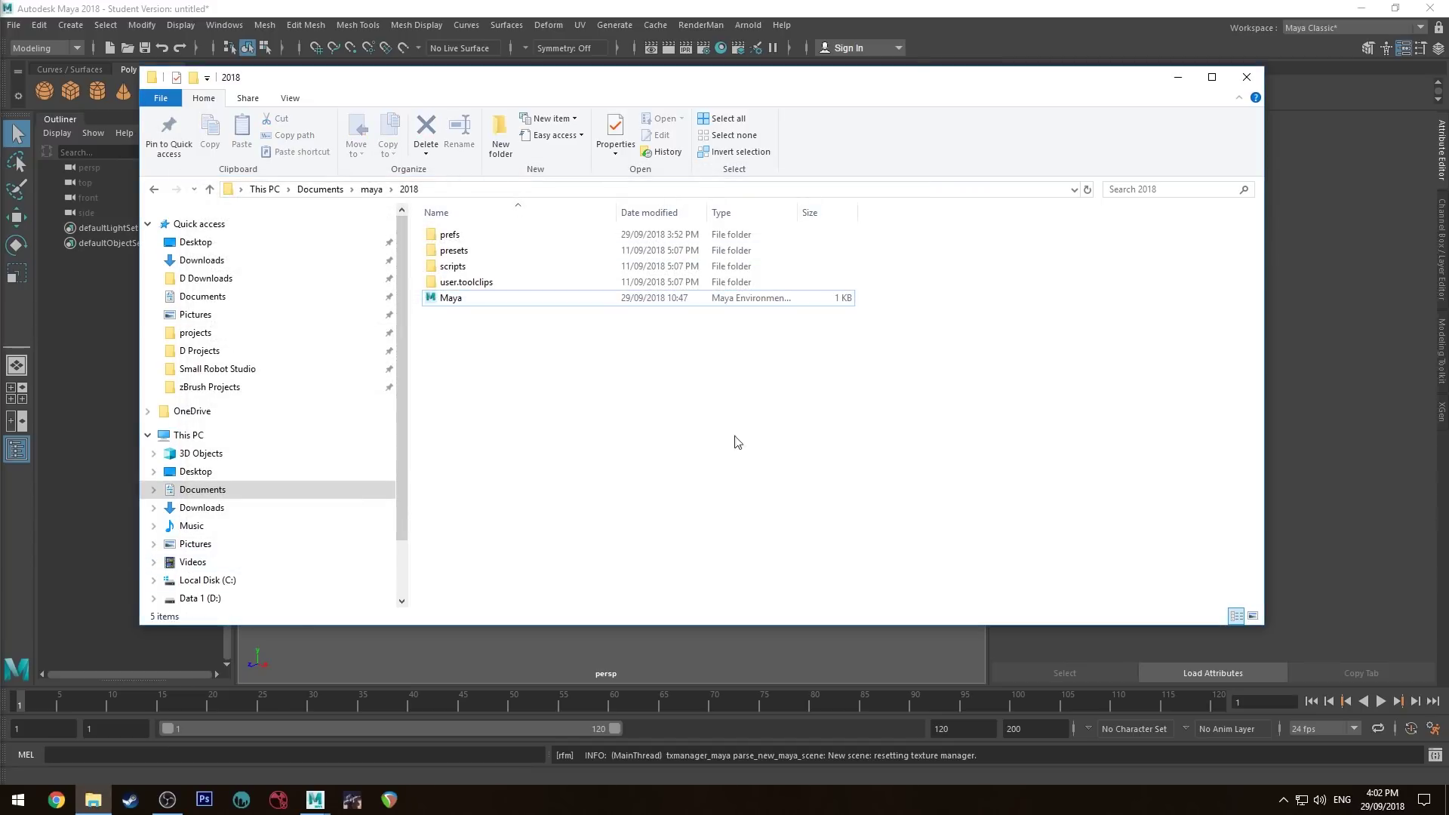
Browse the root folders of the C: and D: drives and open the xgentest folder on D:.
{"action": "scroll", "coordinate": [377, 453], "scroll_direction": "down", "scroll_amount": 2}
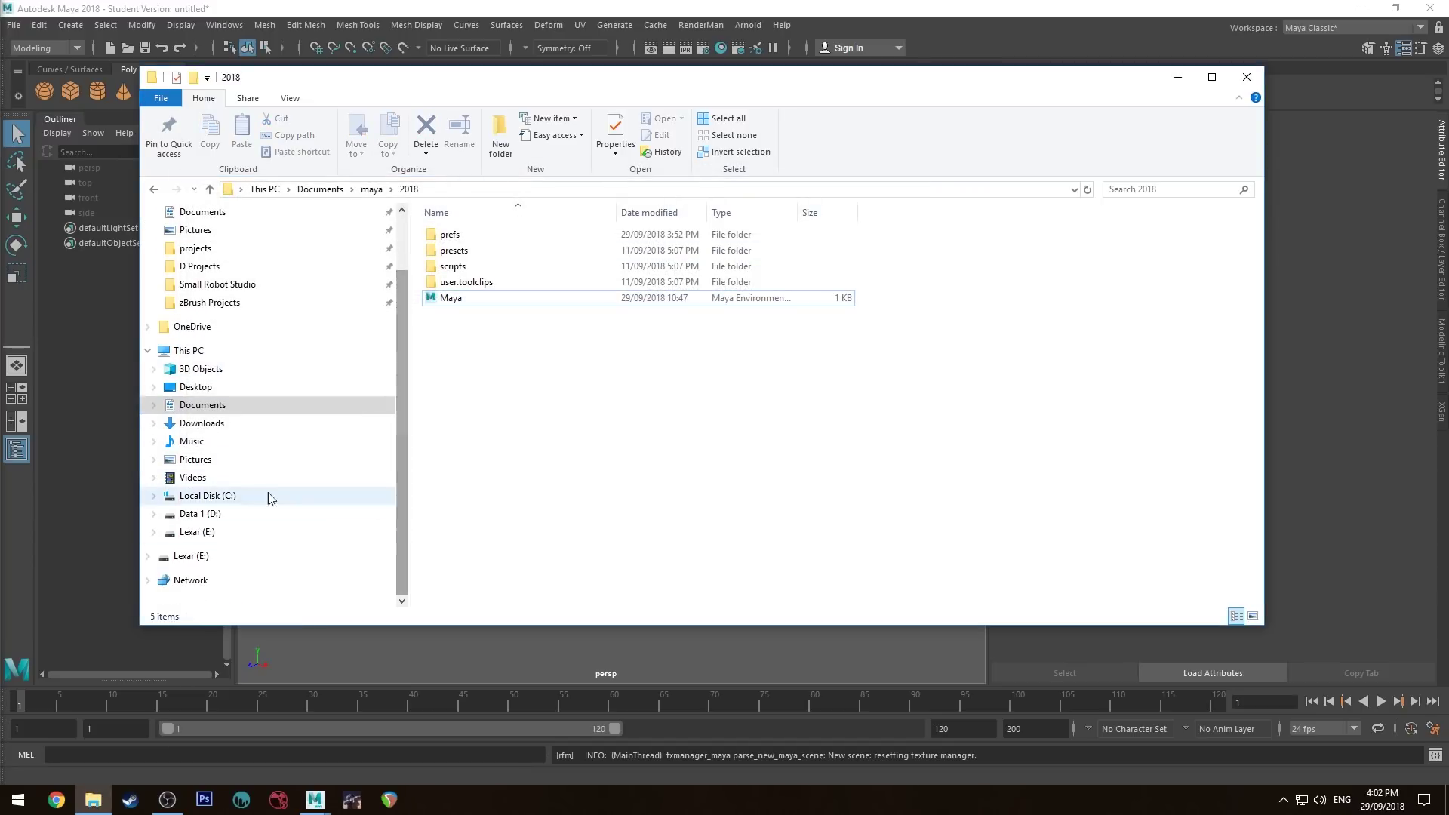
{"action": "left_click", "coordinate": [259, 514]}
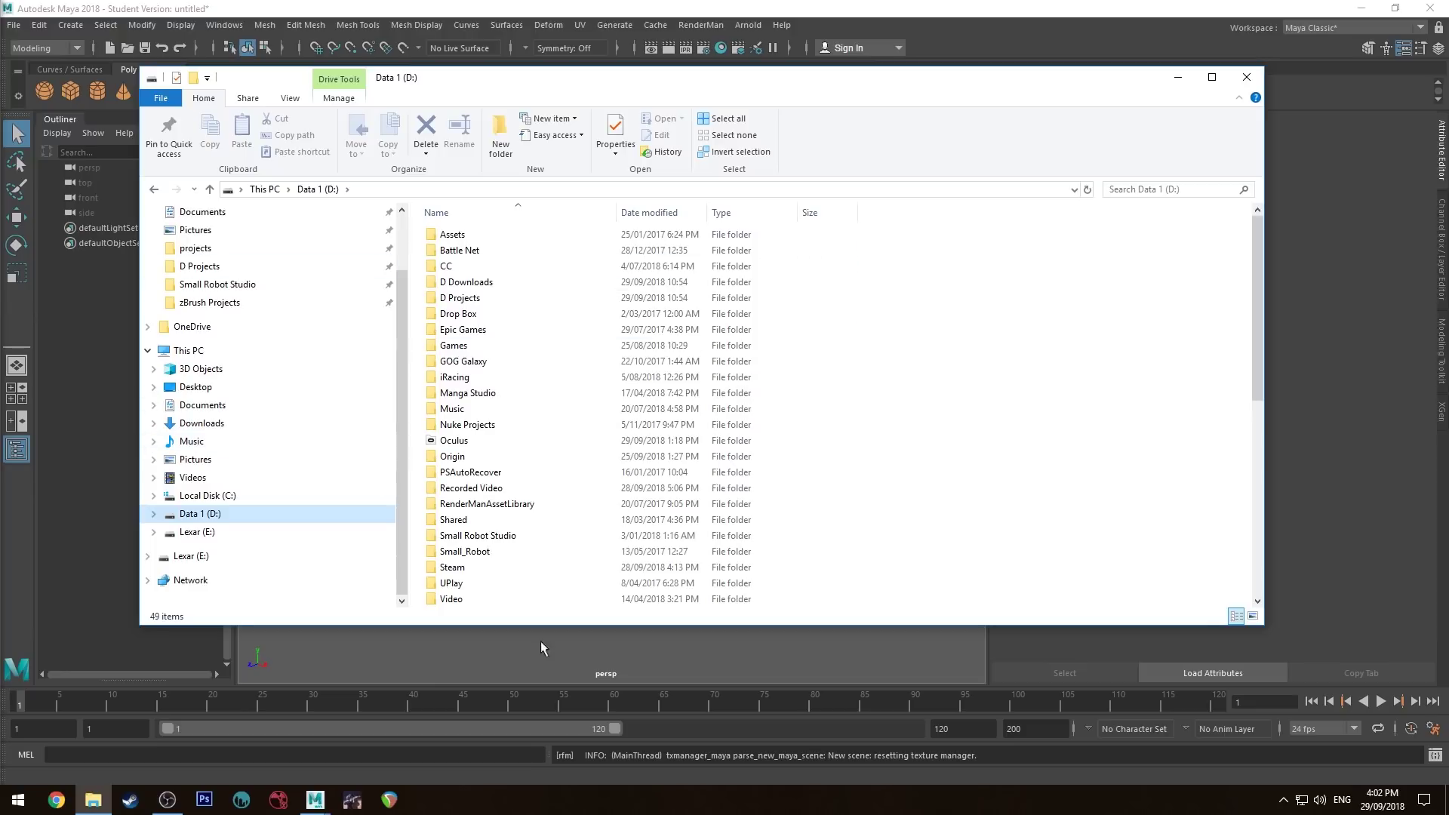
{"action": "left_click", "coordinate": [201, 496]}
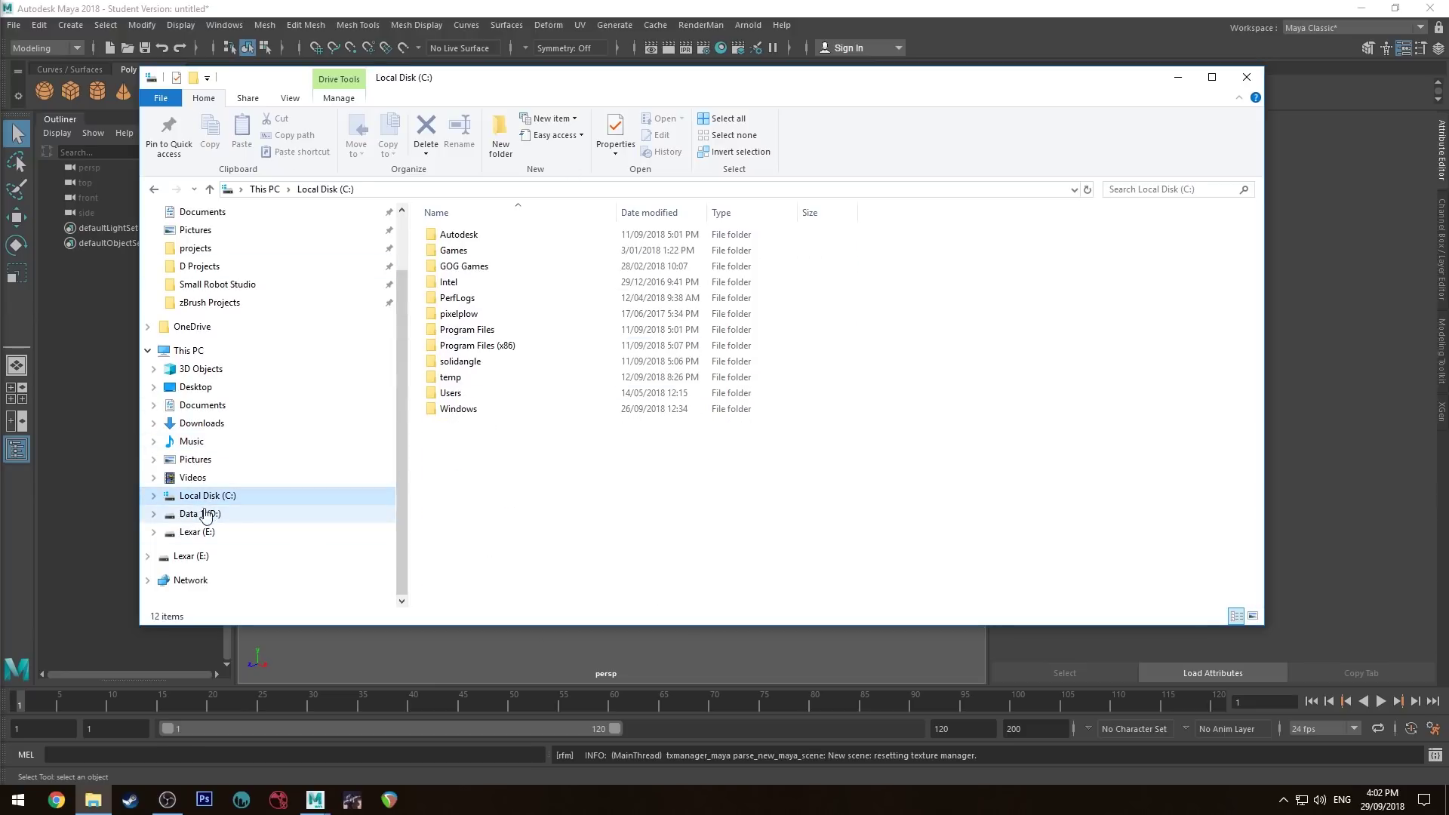
{"action": "left_click", "coordinate": [202, 514]}
{"action": "scroll", "coordinate": [534, 408], "scroll_direction": "down", "scroll_amount": 5}
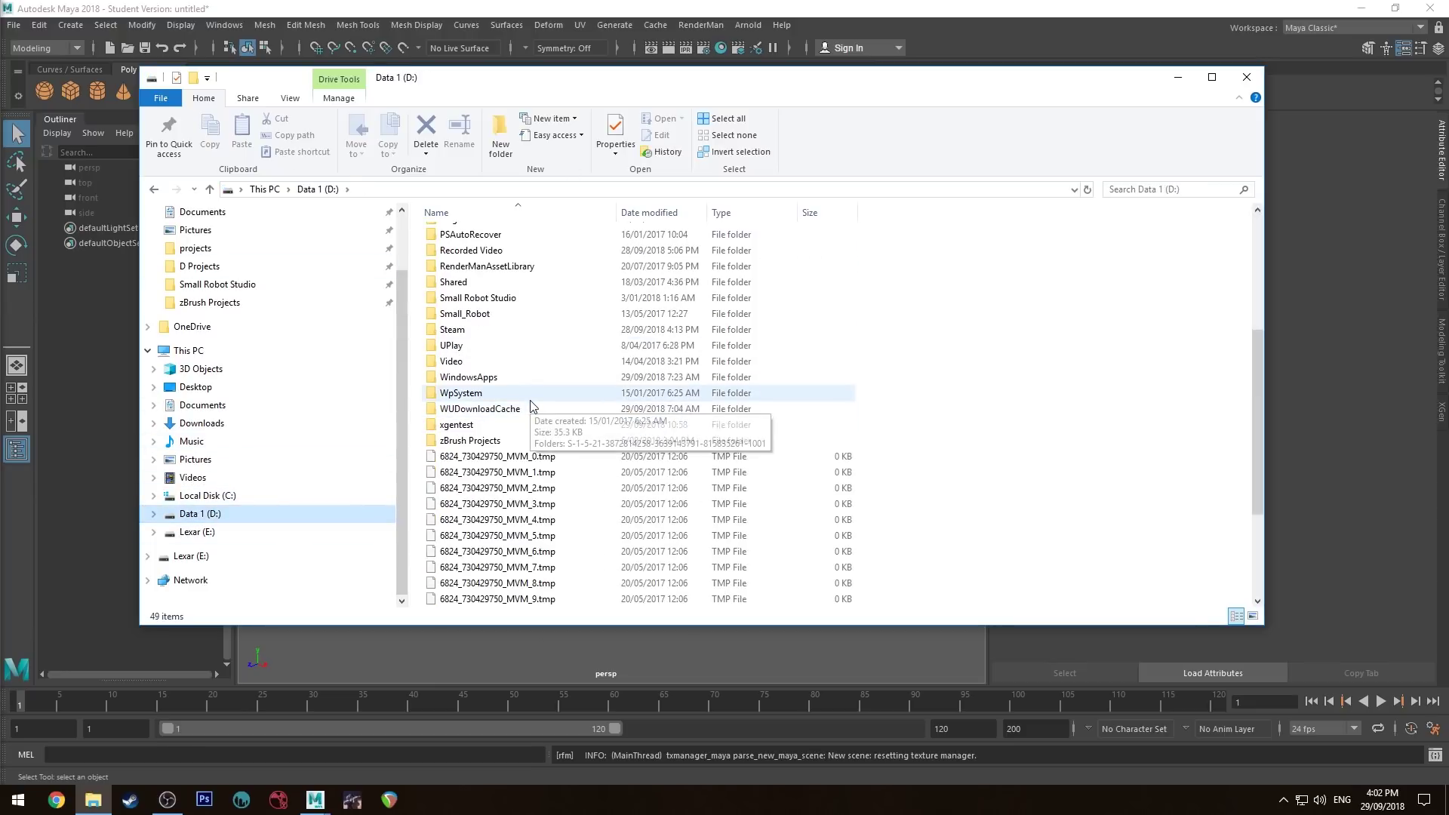
{"action": "scroll", "coordinate": [513, 392], "scroll_direction": "up", "scroll_amount": 1}
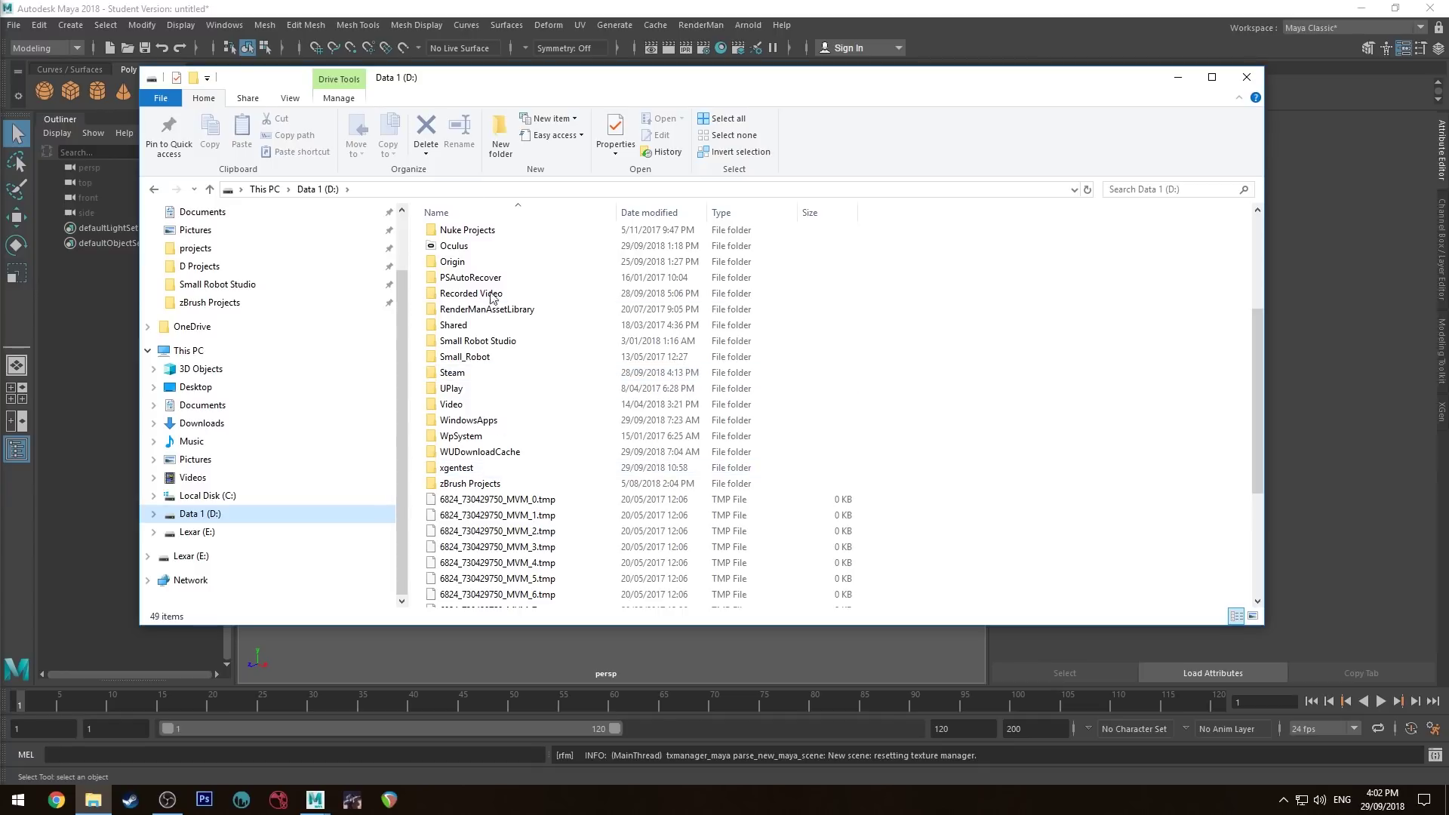
{"action": "scroll", "coordinate": [494, 302], "scroll_direction": "up", "scroll_amount": 1}
{"action": "double_click", "coordinate": [462, 516]}
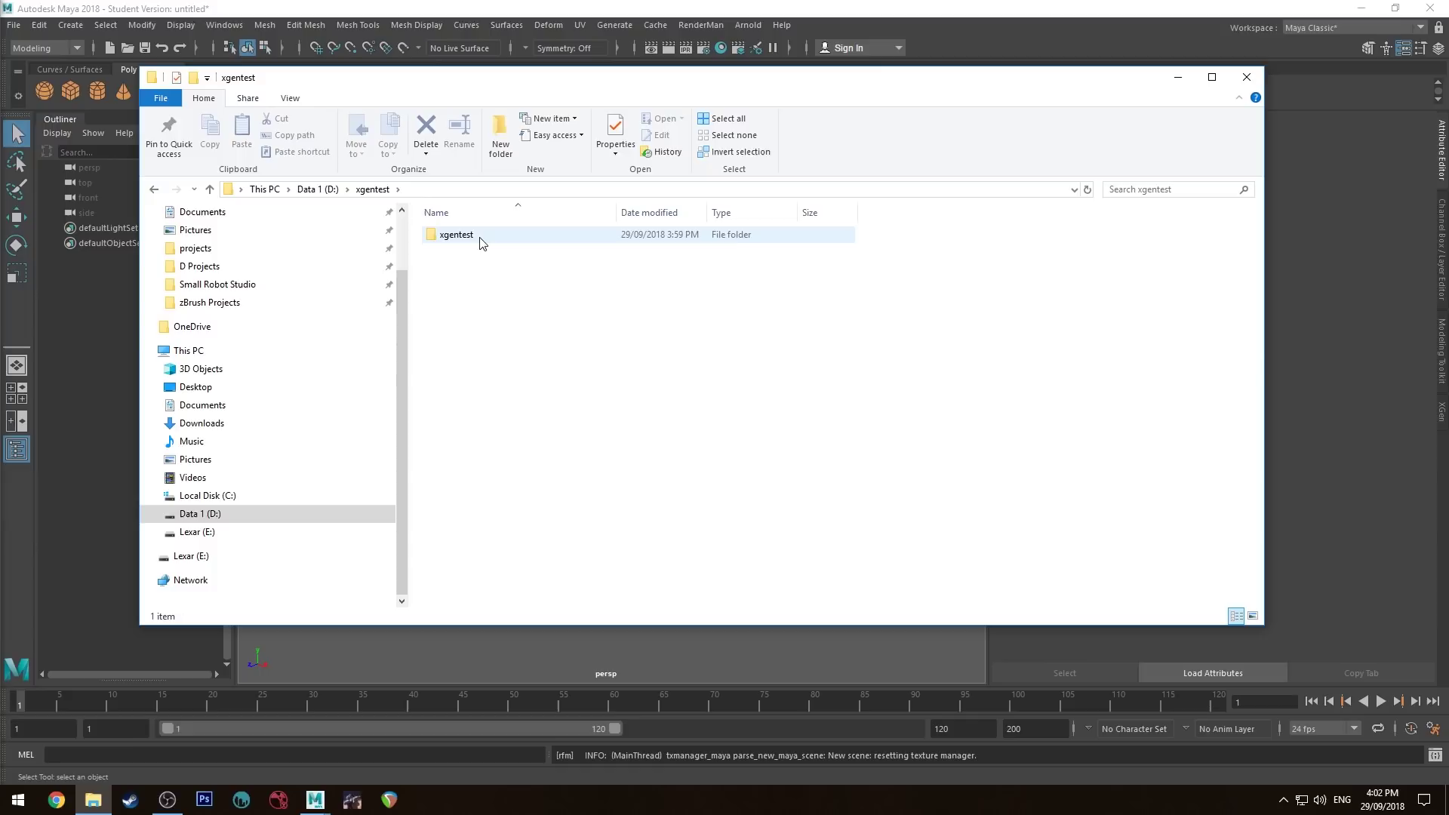
Check where xgentest sits in the root of D:, inspect the nested xgentest project folder, and close File Explorer.
{"action": "left_click", "coordinate": [248, 517]}
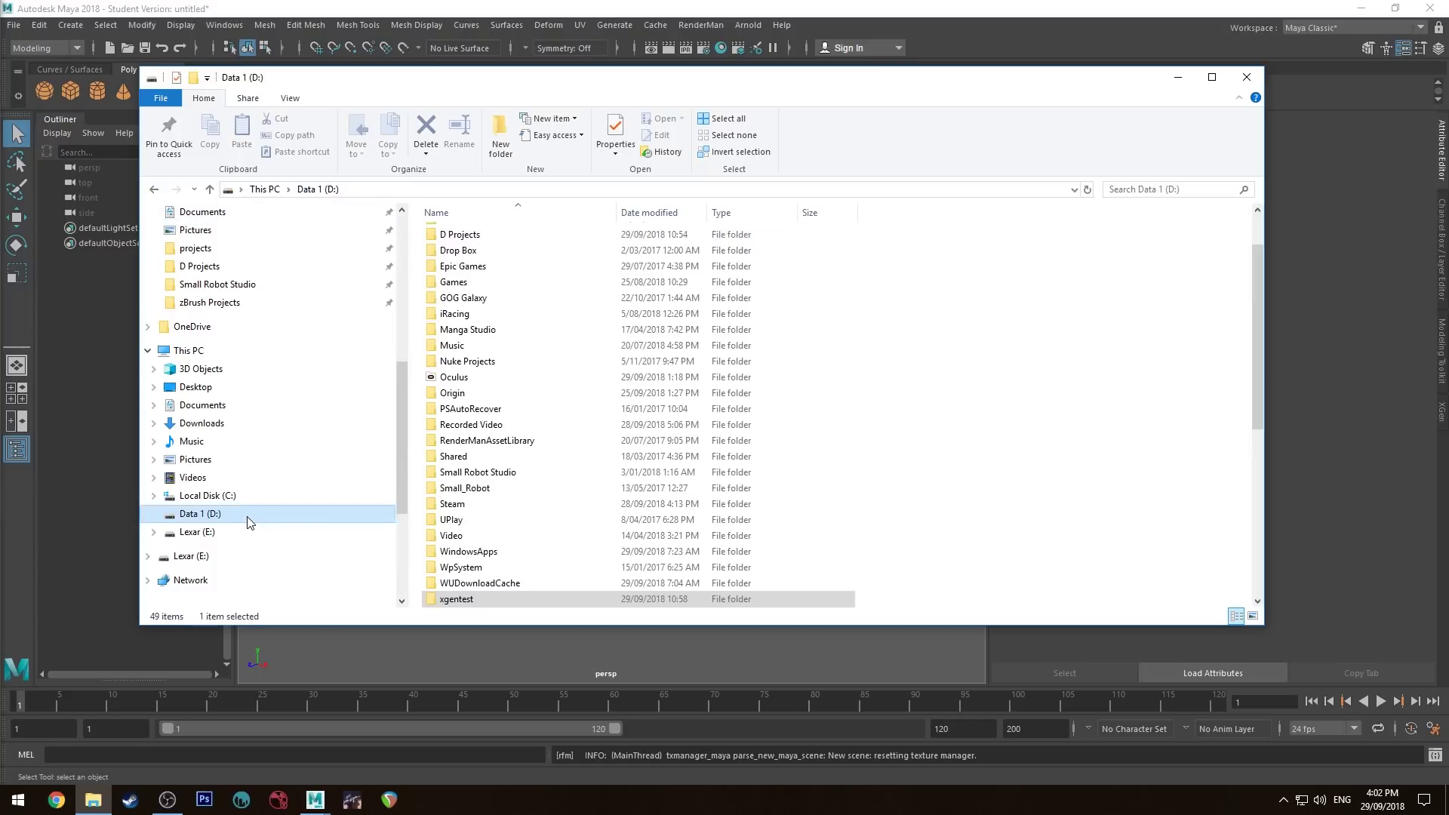
{"action": "scroll", "coordinate": [464, 302], "scroll_direction": "up", "scroll_amount": 2}
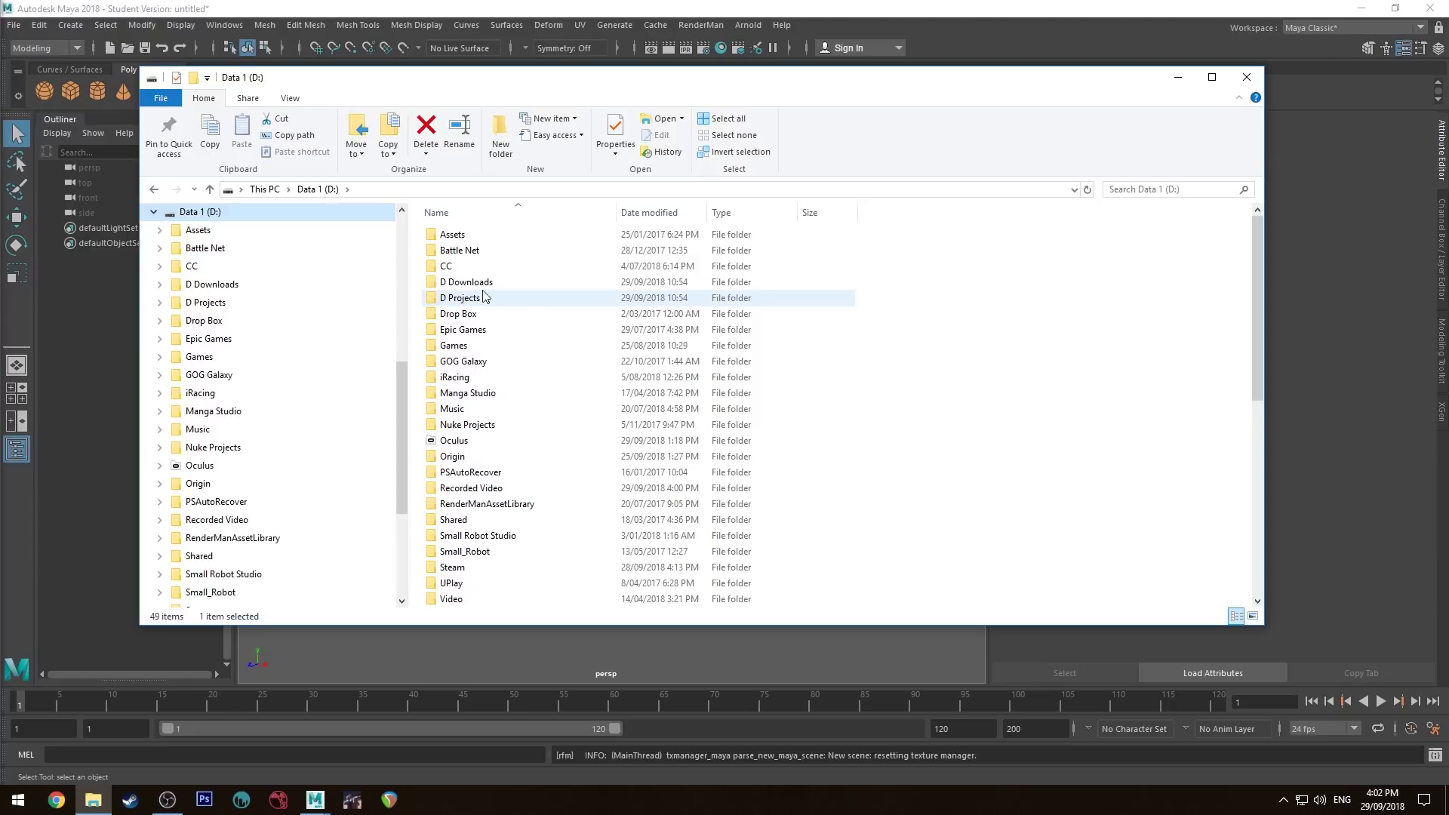
{"action": "scroll", "coordinate": [460, 302], "scroll_direction": "down", "scroll_amount": 2}
{"action": "scroll", "coordinate": [466, 445], "scroll_direction": "down", "scroll_amount": 1}
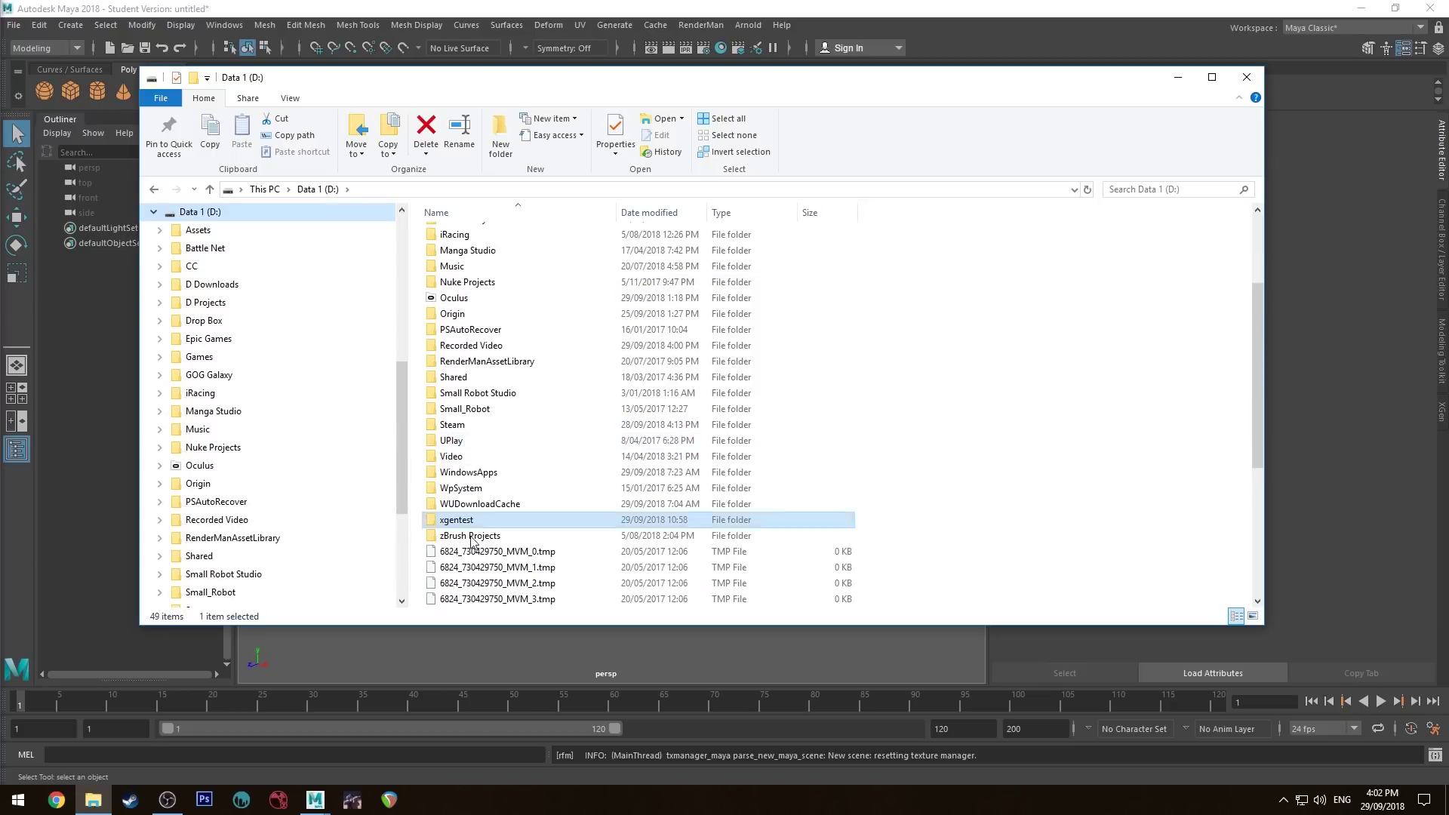
{"action": "scroll", "coordinate": [462, 521], "scroll_direction": "up", "scroll_amount": 3}
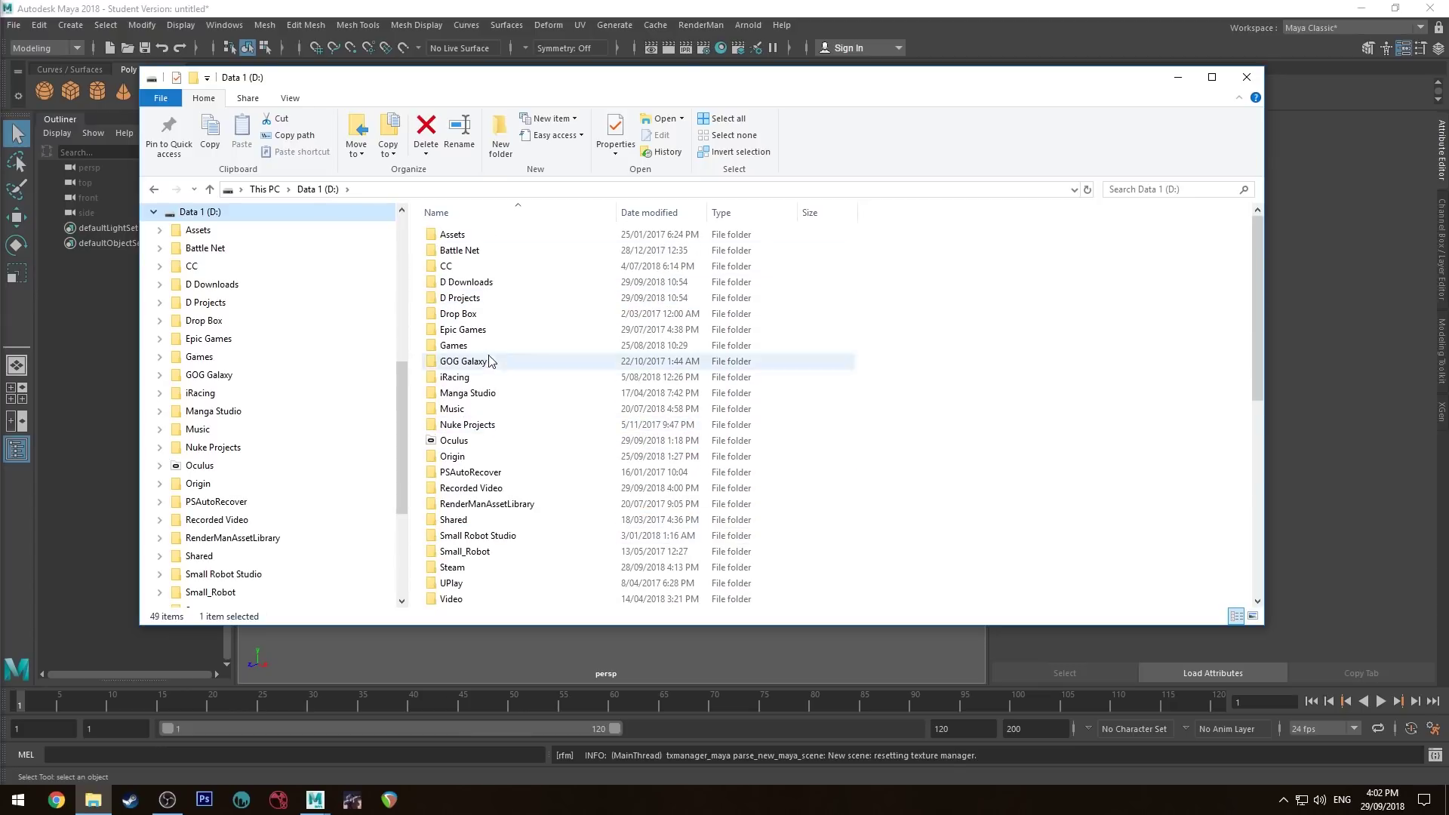
{"action": "scroll", "coordinate": [497, 423], "scroll_direction": "down", "scroll_amount": 4}
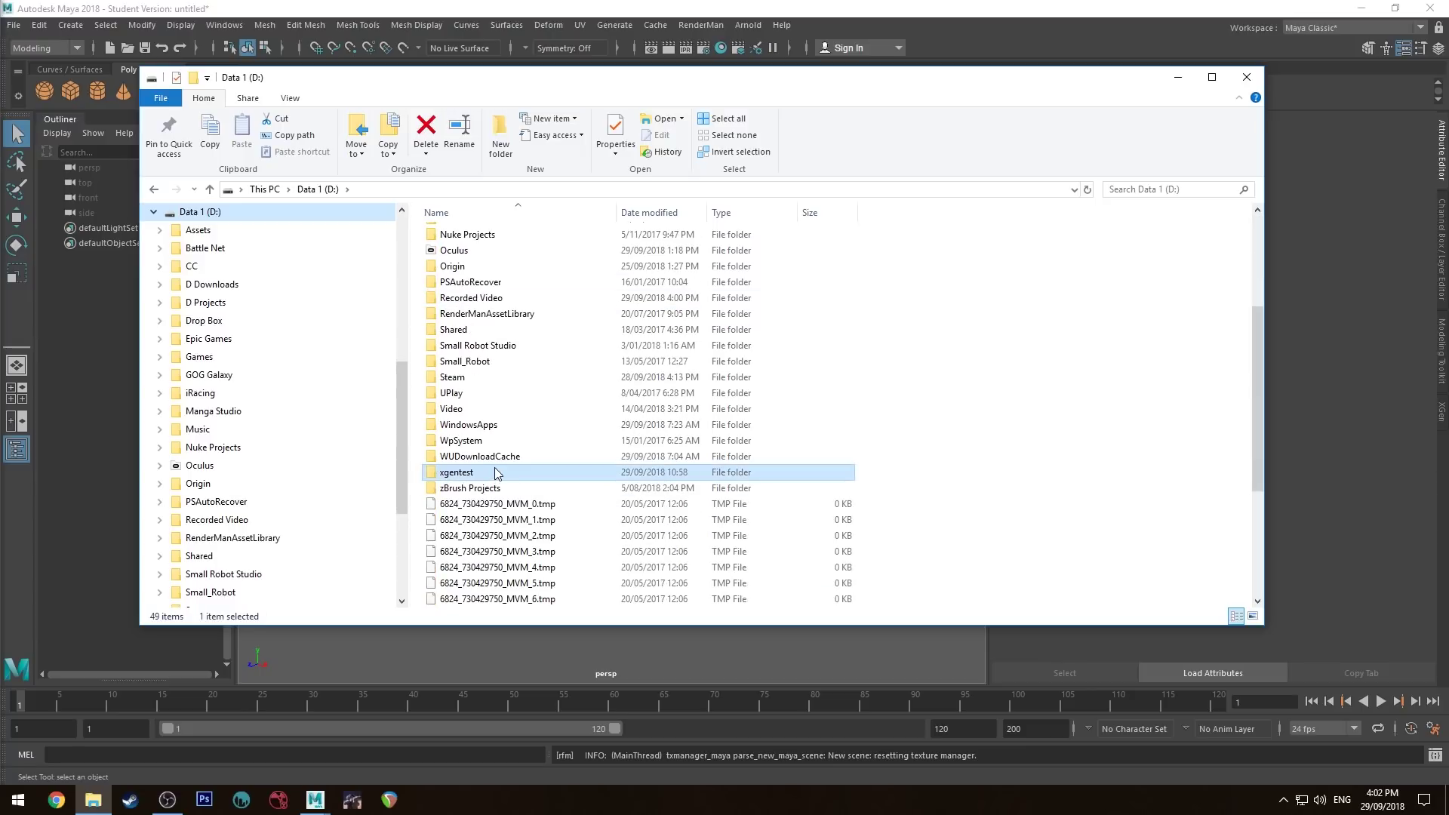
{"action": "scroll", "coordinate": [498, 423], "scroll_direction": "up", "scroll_amount": 4}
{"action": "scroll", "coordinate": [506, 331], "scroll_direction": "down", "scroll_amount": 4}
{"action": "double_click", "coordinate": [487, 472]}
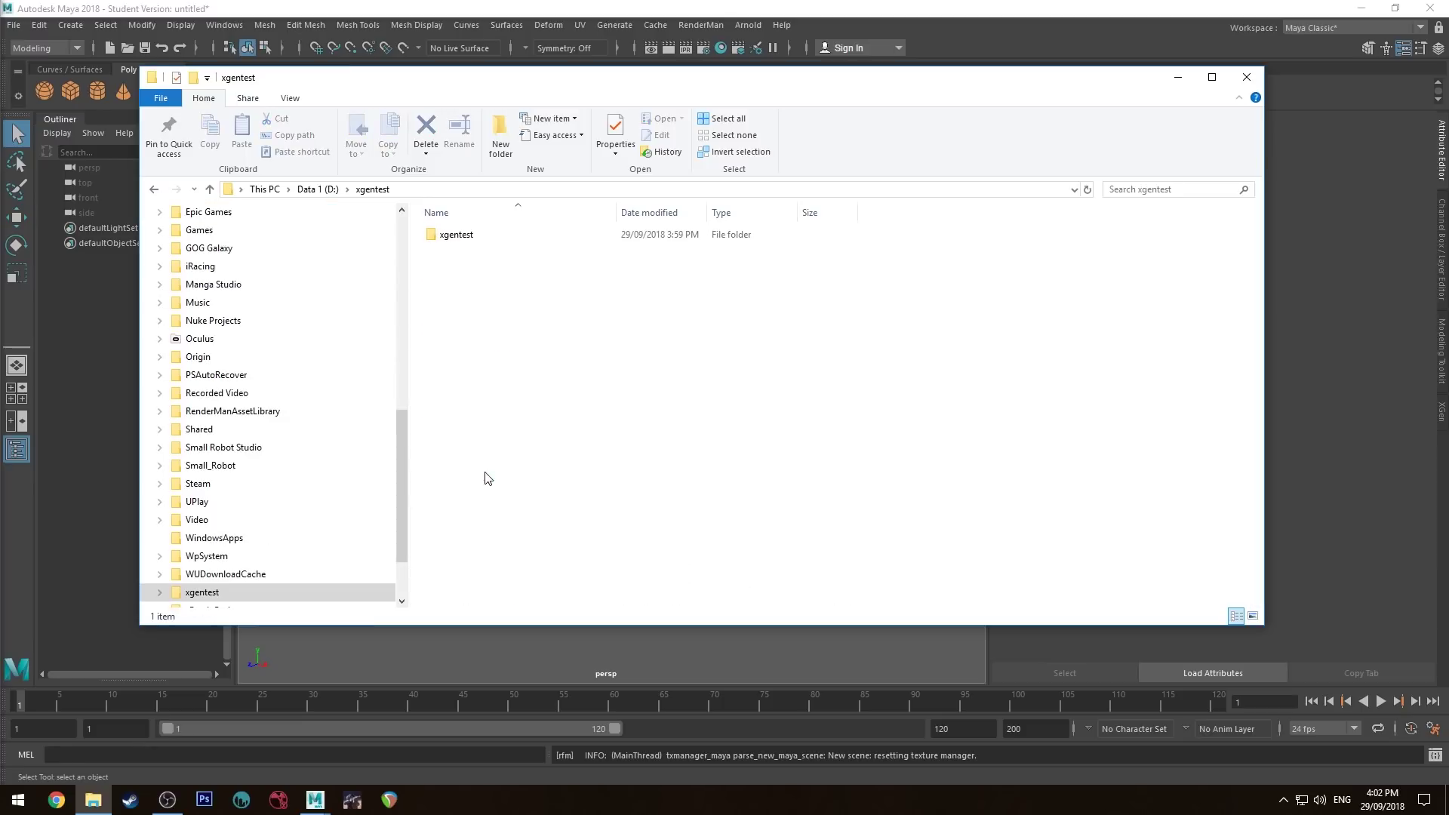
{"action": "double_click", "coordinate": [436, 238]}
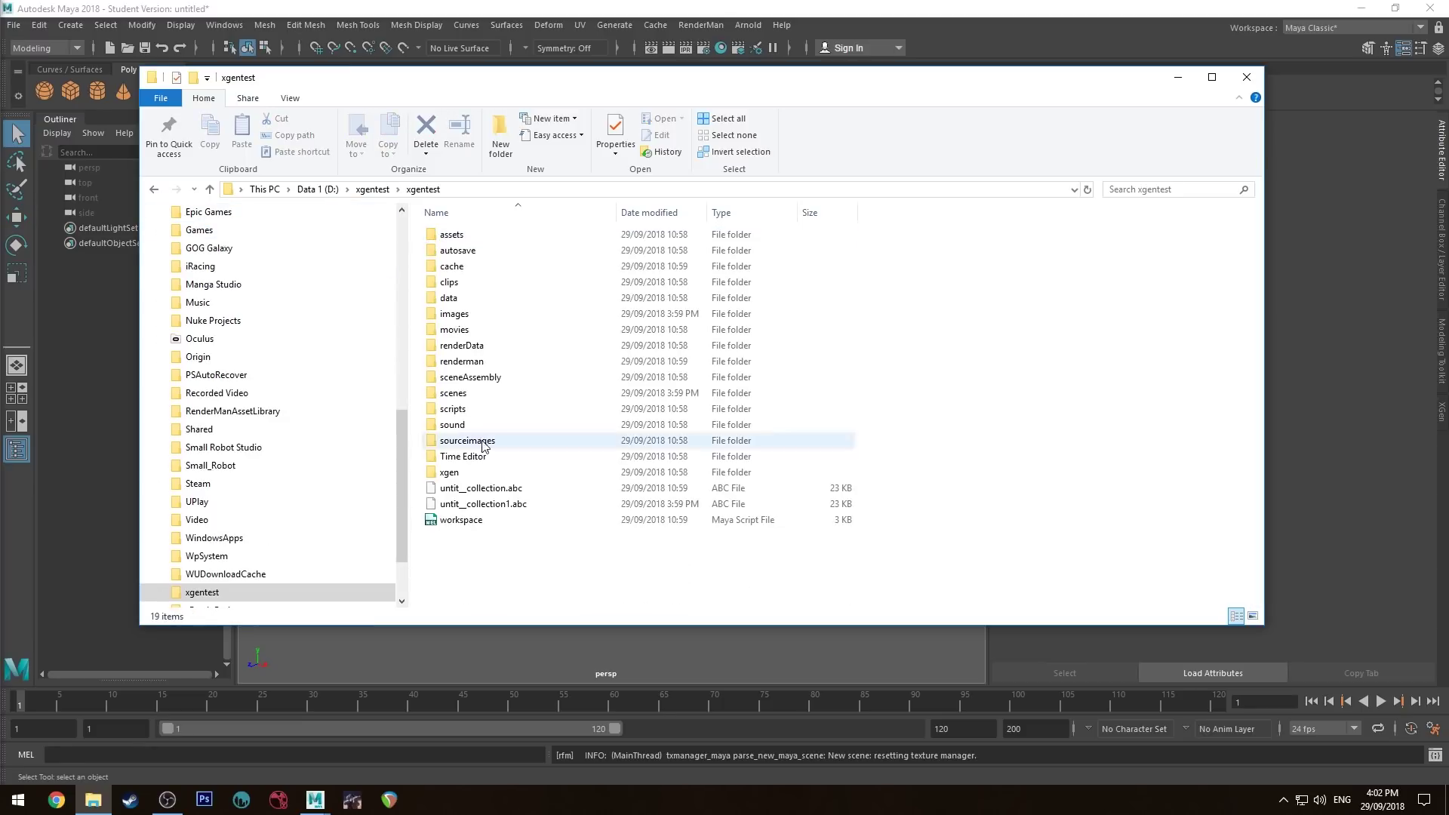
{"action": "left_click", "coordinate": [1247, 78]}
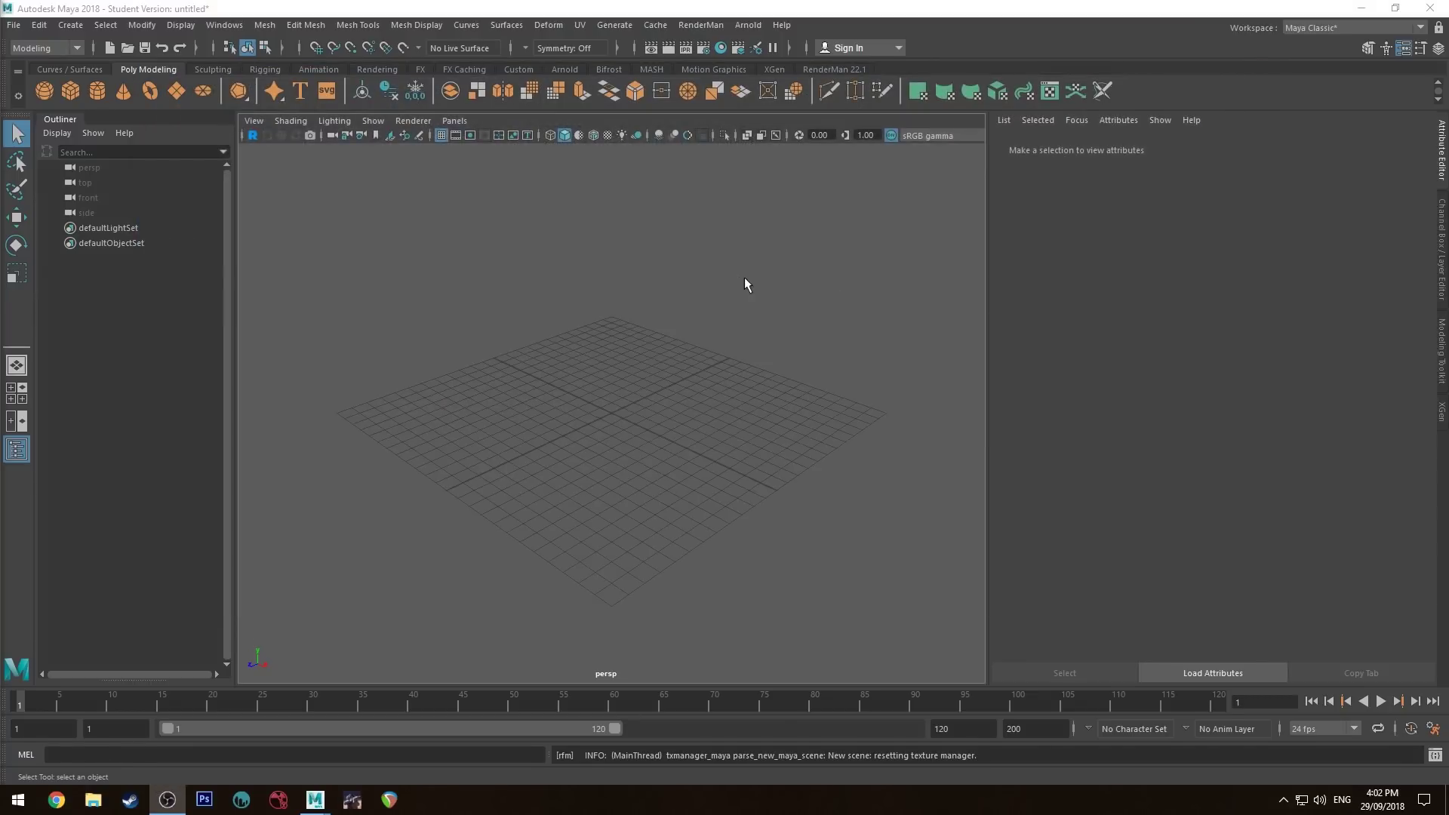
Set the Maya project to the D:\xgentest\xgentest folder.
{"action": "left_click", "coordinate": [26, 32]}
{"action": "left_click", "coordinate": [104, 504]}
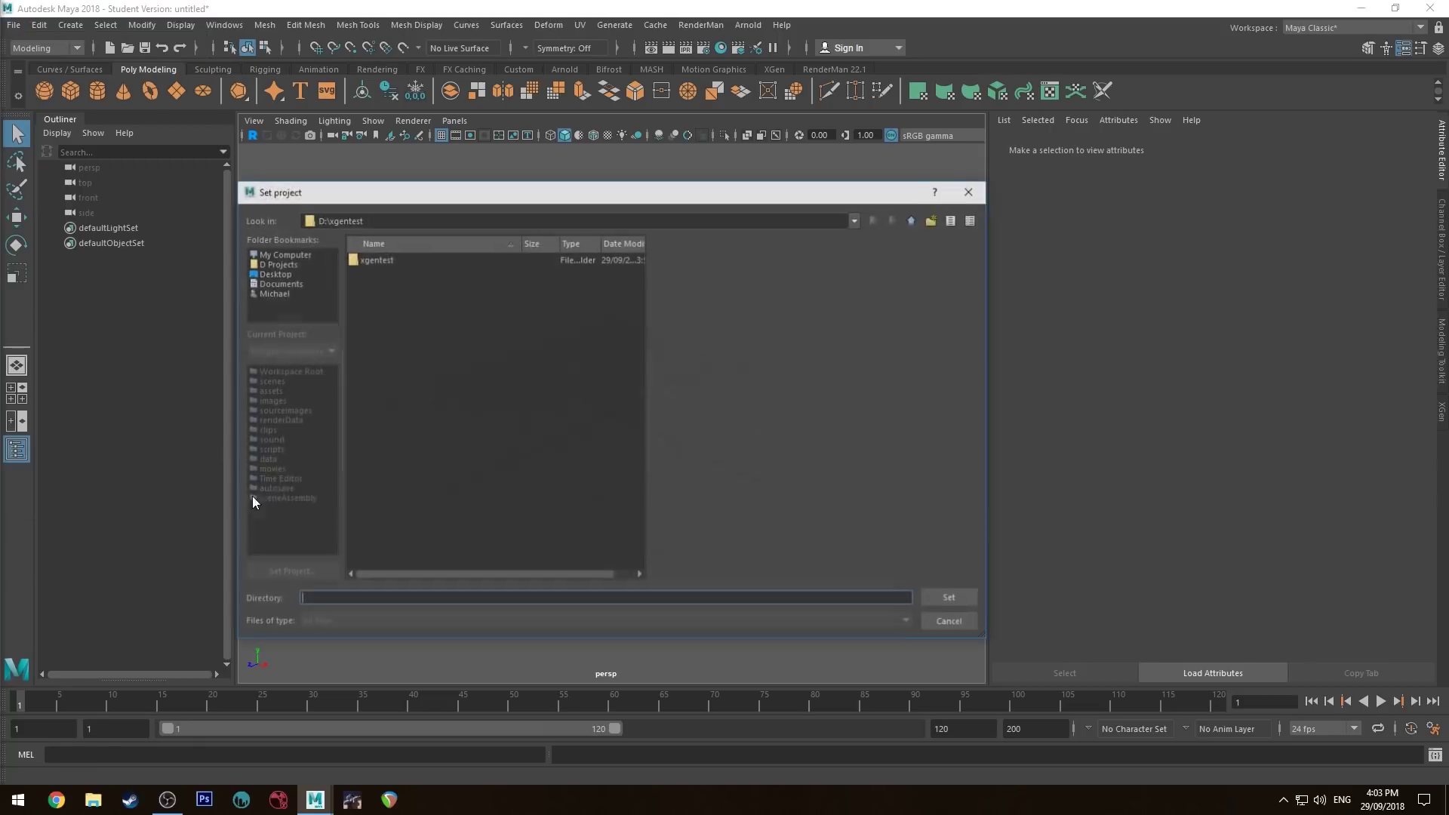
{"action": "double_click", "coordinate": [374, 261]}
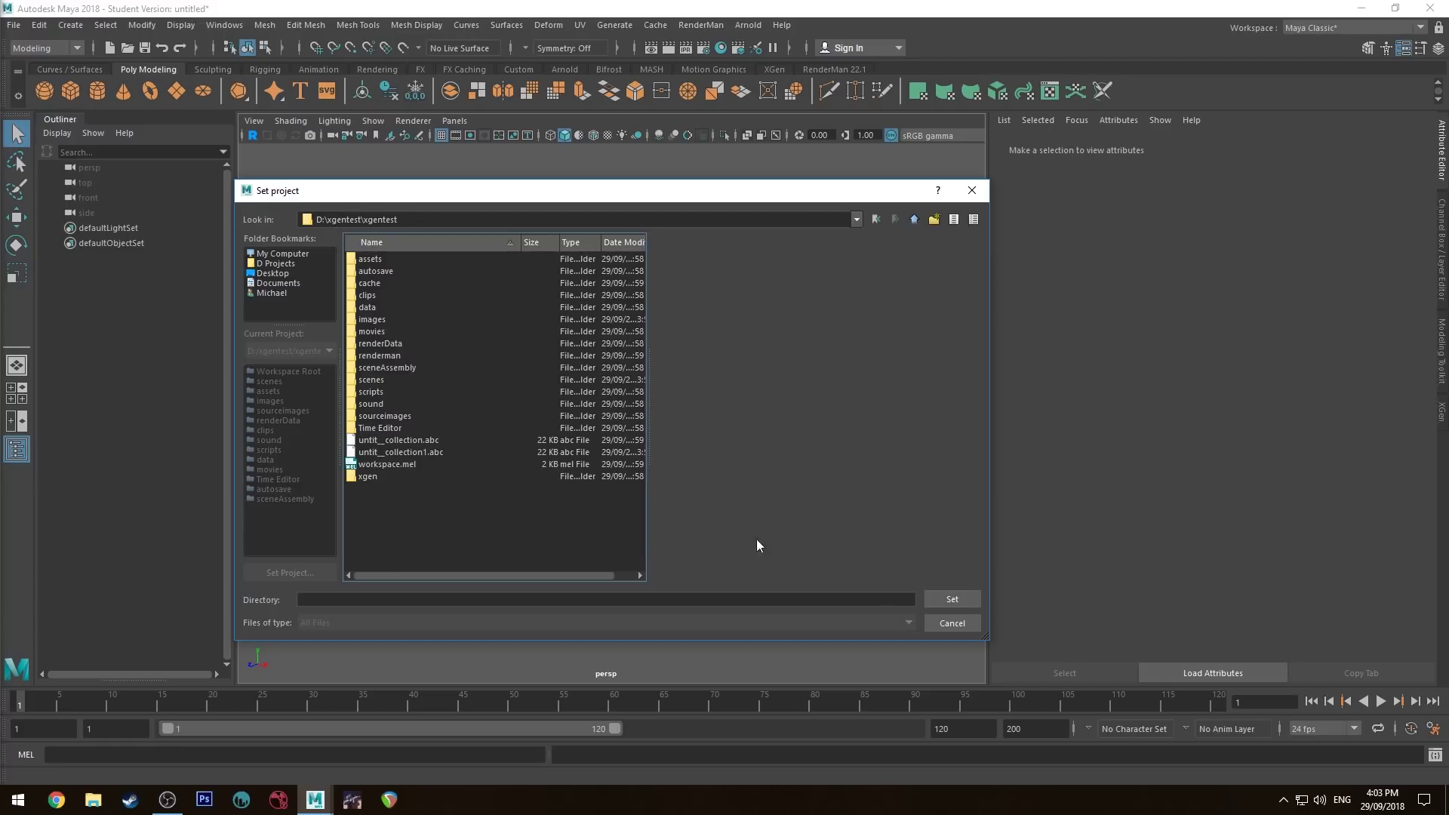
{"action": "left_click", "coordinate": [957, 603]}
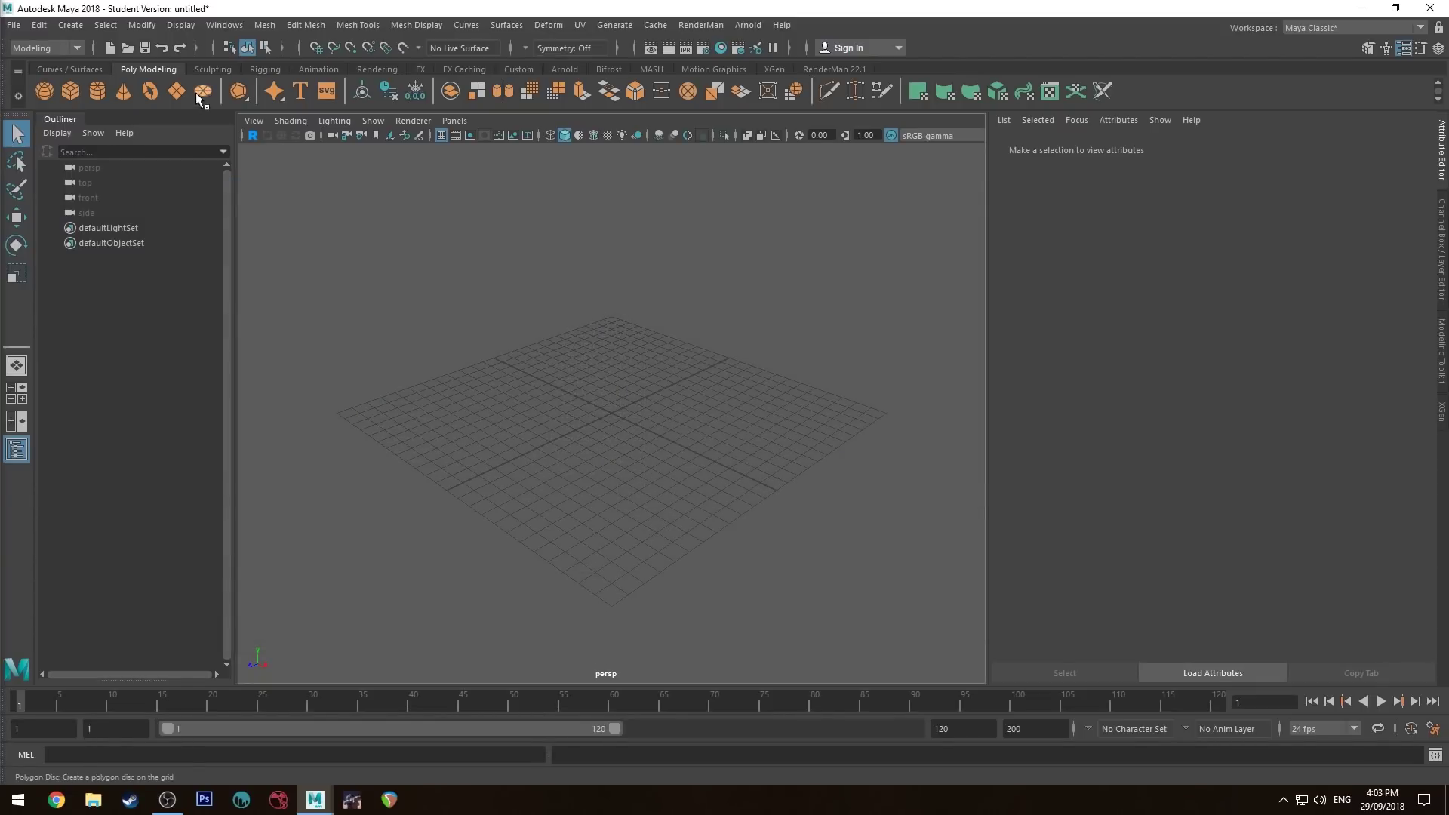
Save the scene as xgentest2 in Maya Binary format in the project's scenes folder.
{"action": "key", "text": "ctrl+shift+s"}
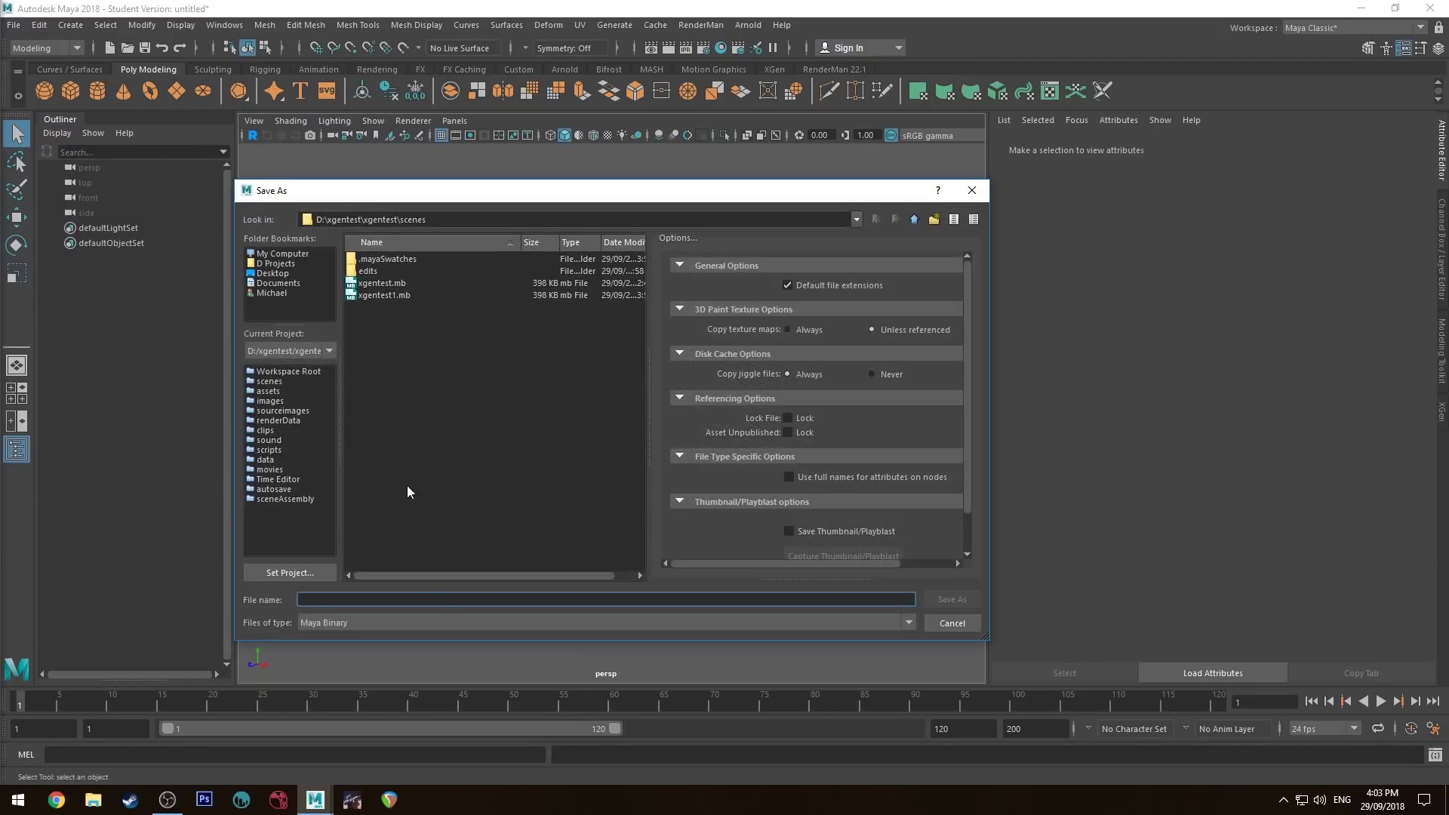
{"action": "type", "text": "xgent"}
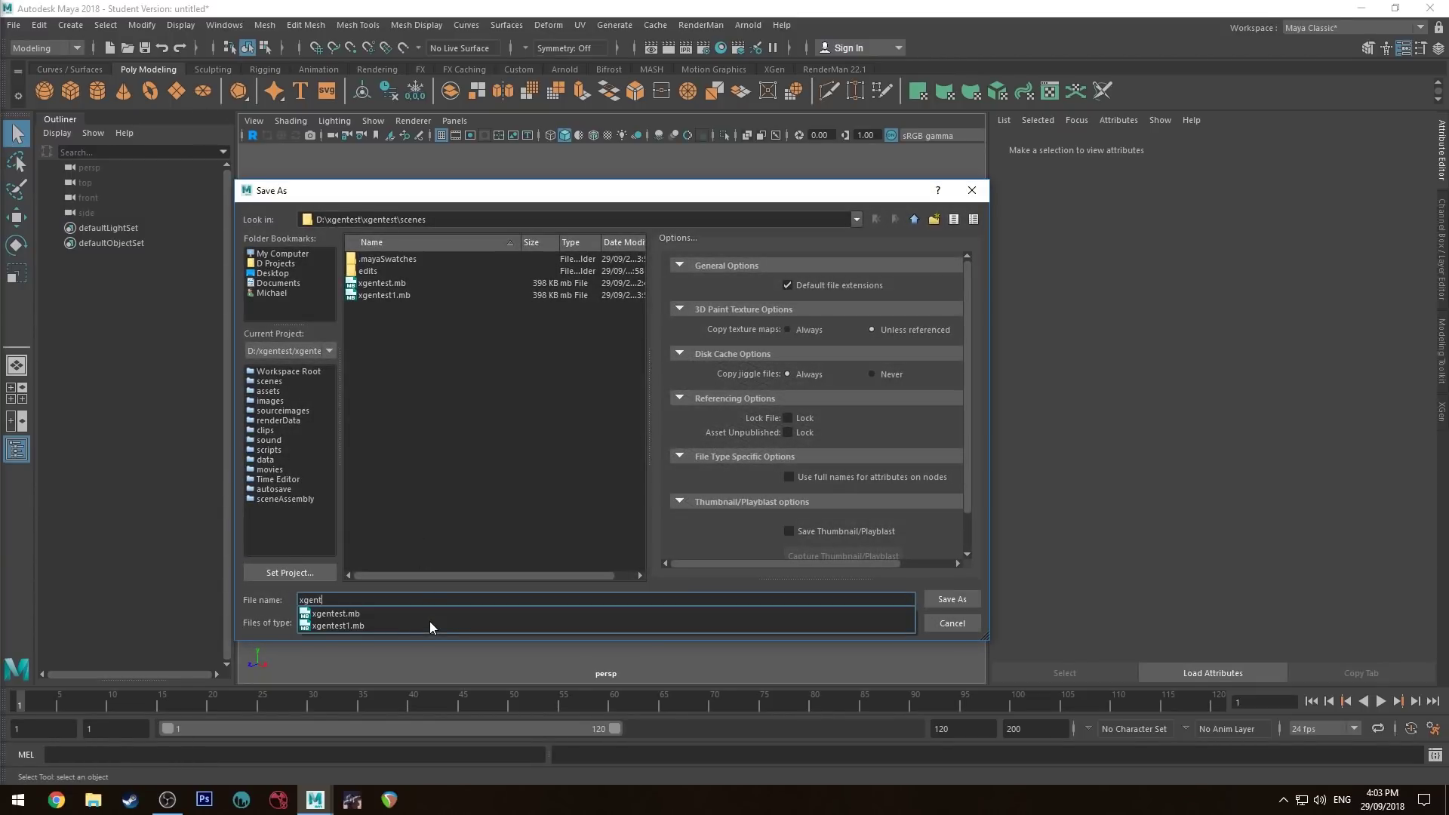
{"action": "type", "text": "est2"}
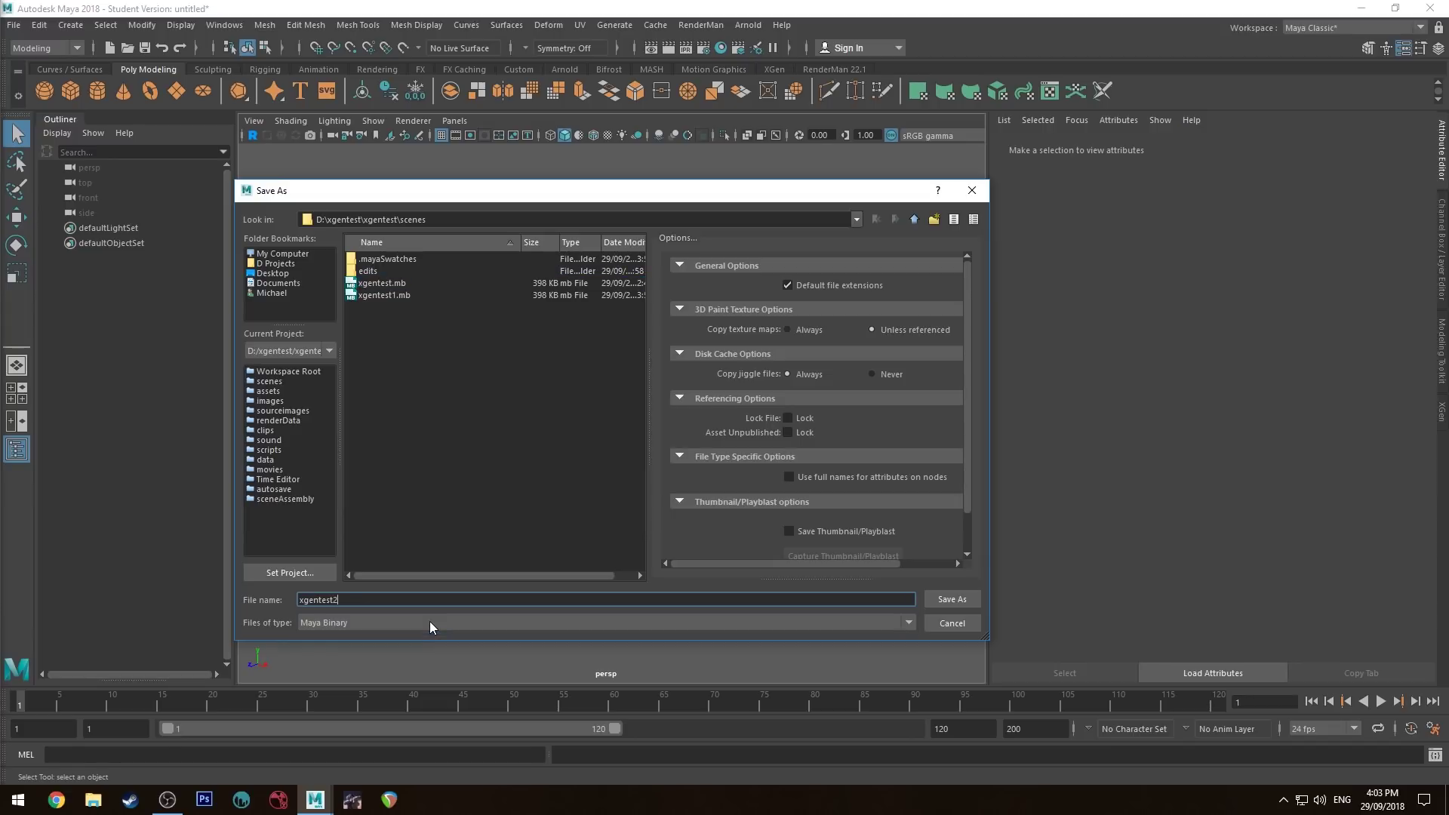
{"action": "left_click", "coordinate": [951, 599]}
{"action": "left_click", "coordinate": [692, 414]}
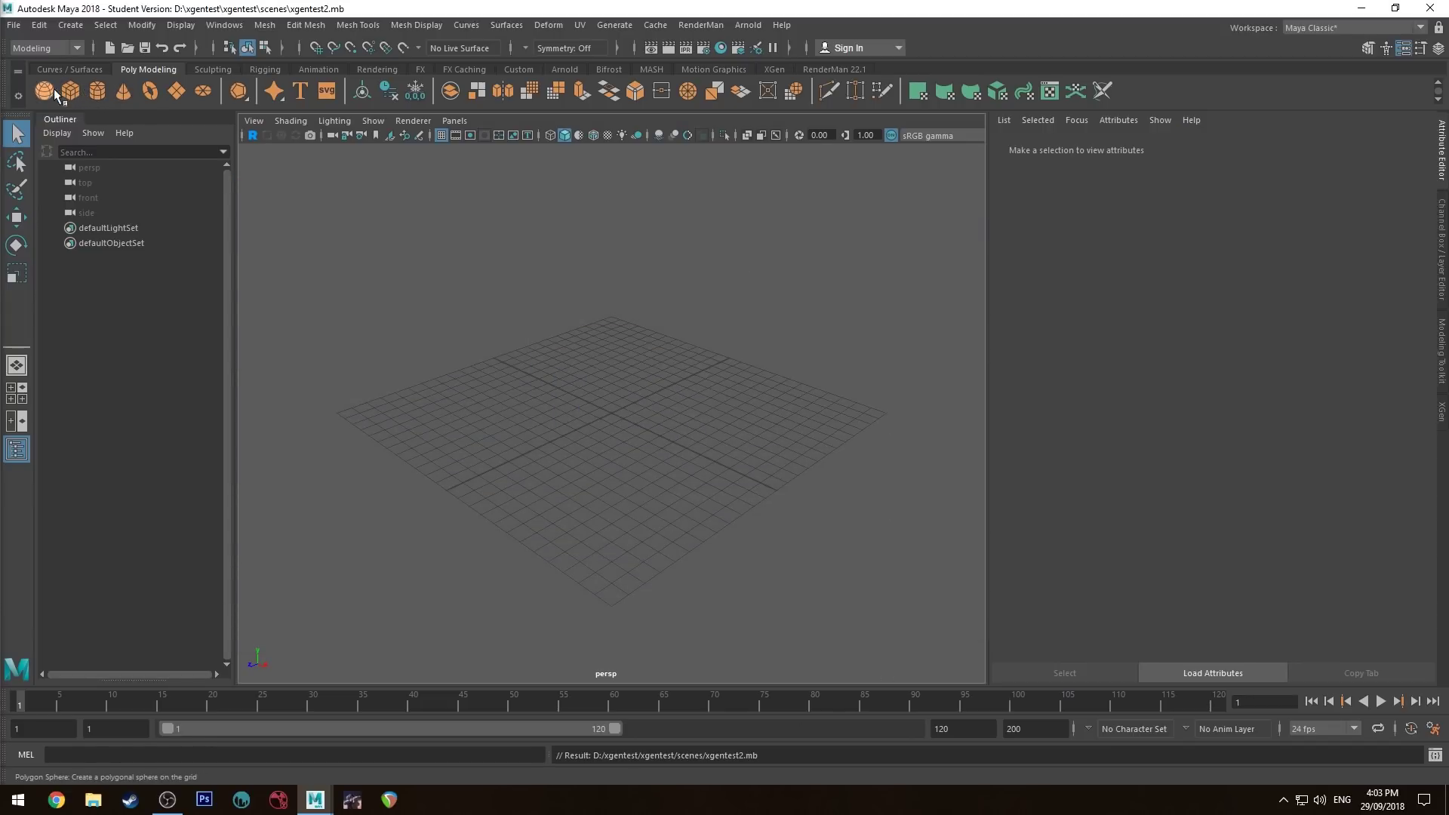
Create a polygon plane enlarged to cover the whole grid and place a PxrRectLight facing across it.
{"action": "left_click", "coordinate": [178, 91]}
{"action": "key", "text": "e"}
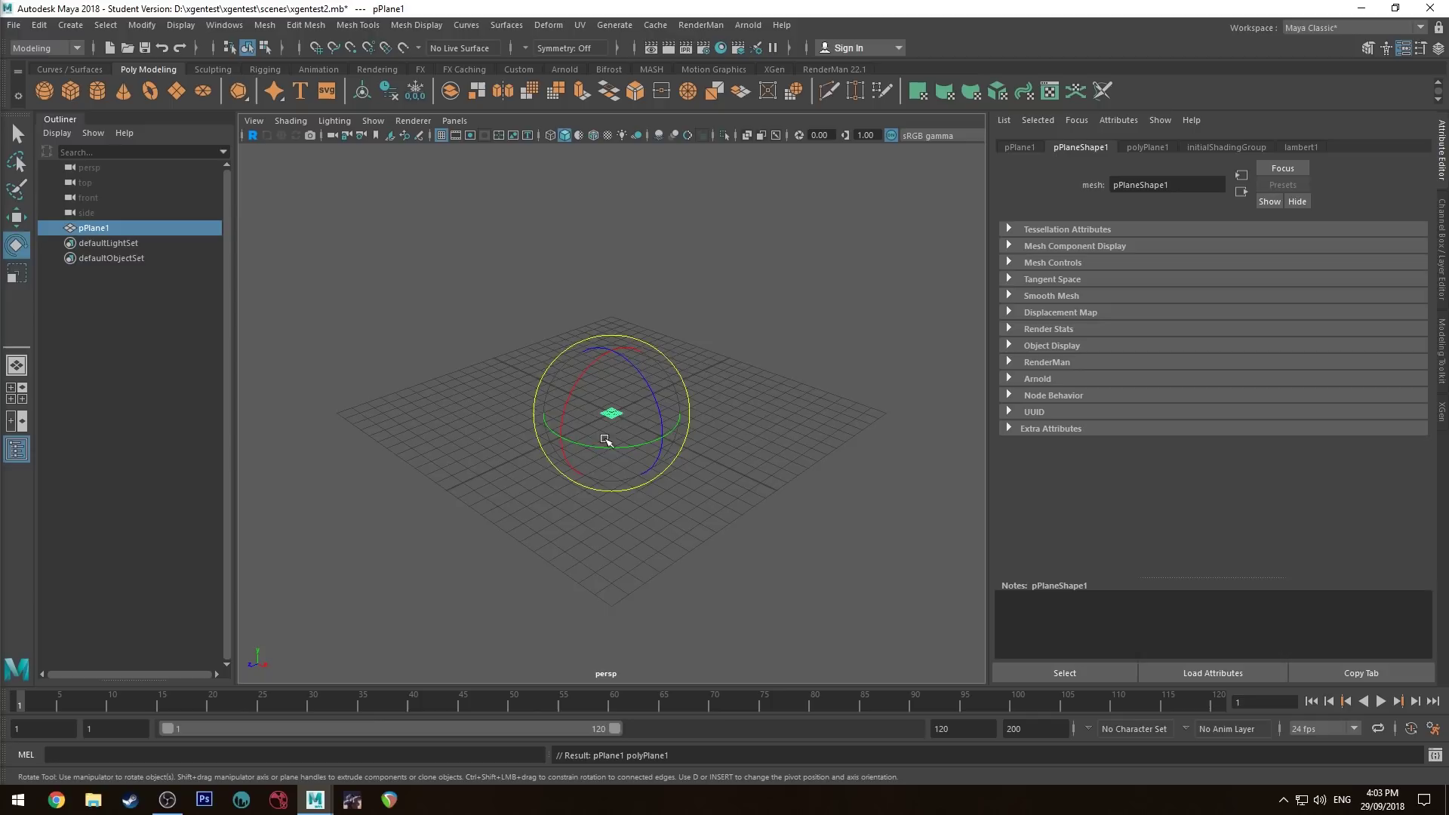
{"action": "key", "text": "w"}
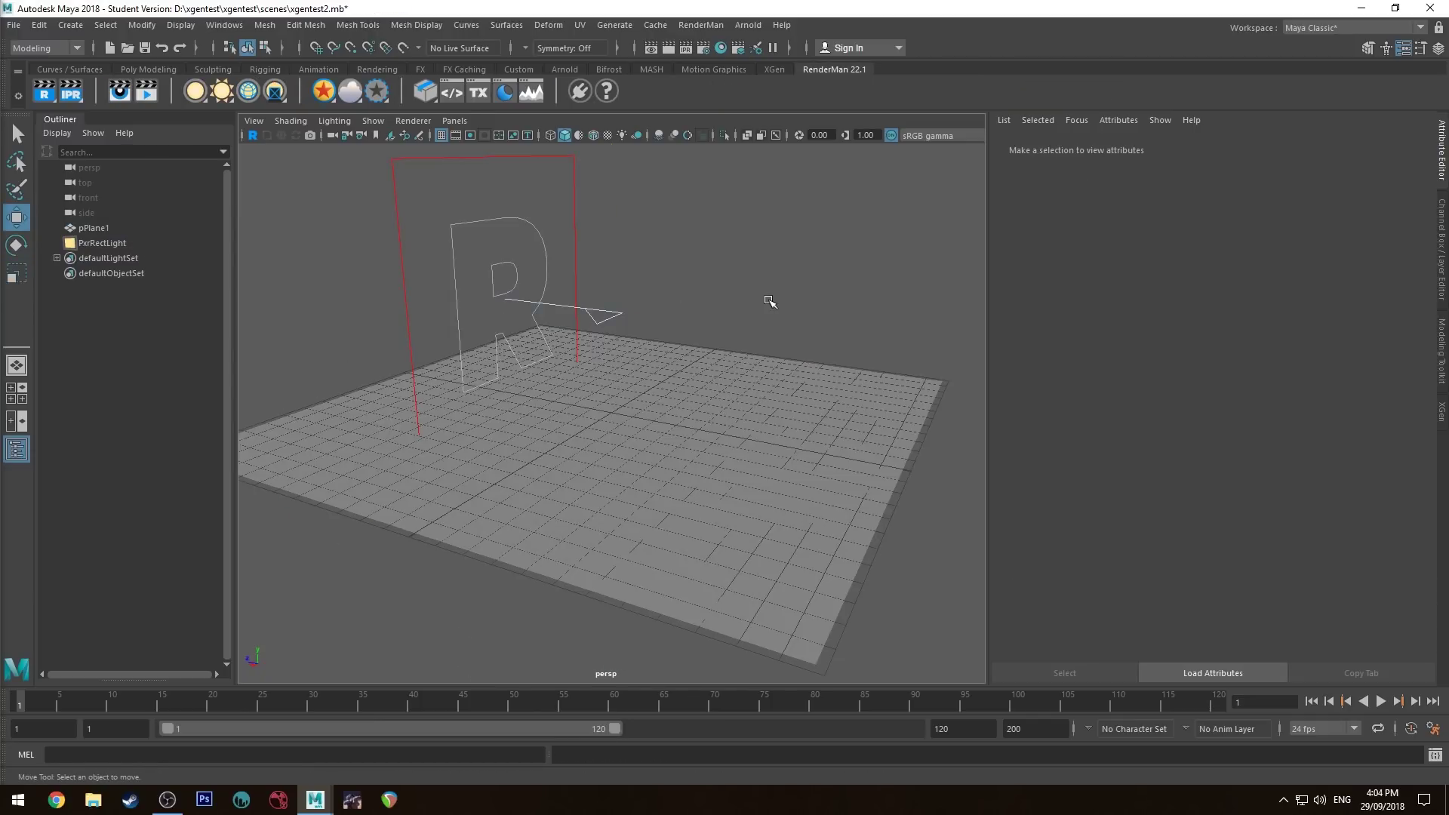
Assign a new PxrSurface material to the ground plane.
{"action": "left_click", "coordinate": [647, 511]}
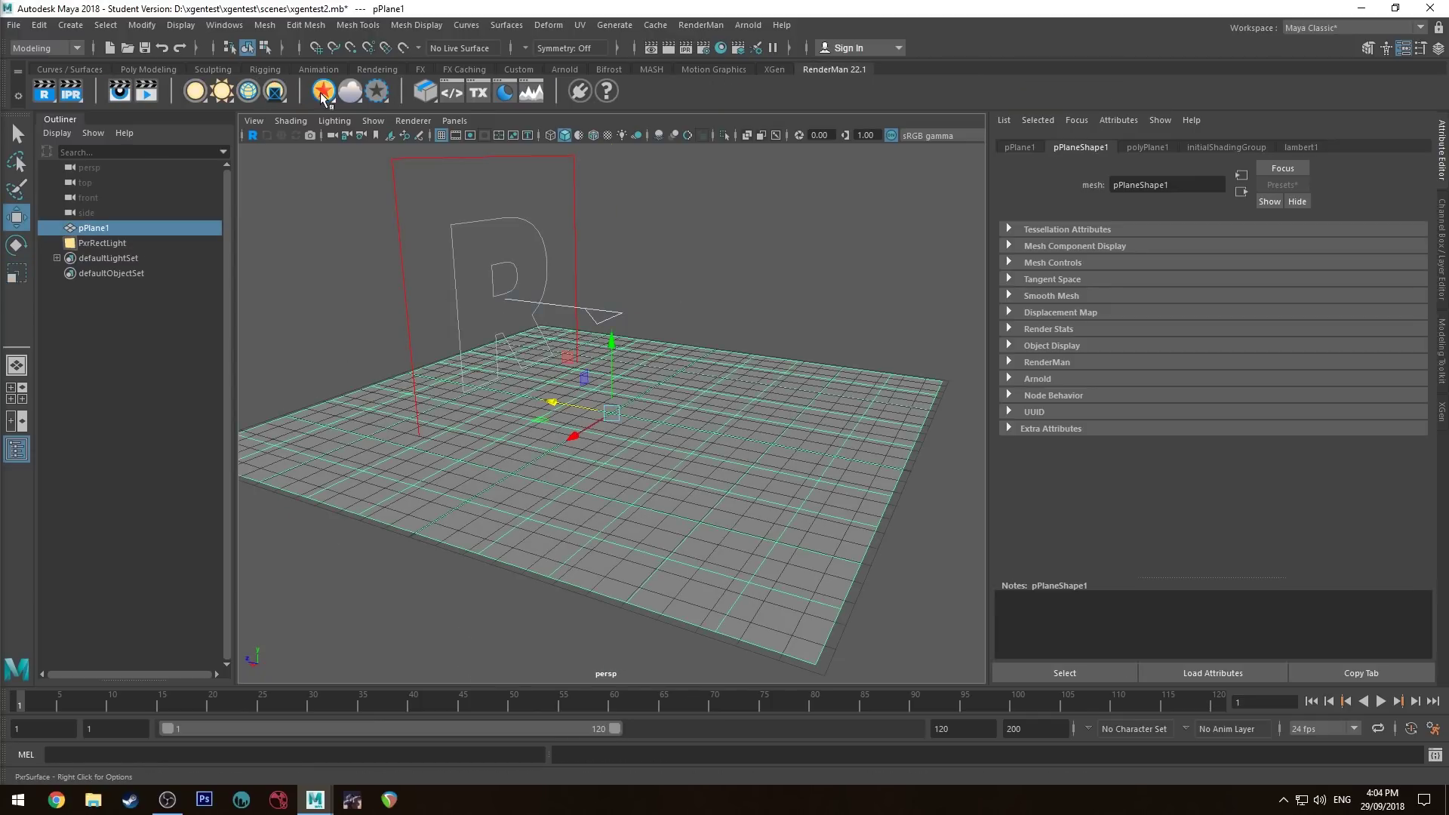
{"action": "left_click", "coordinate": [323, 91]}
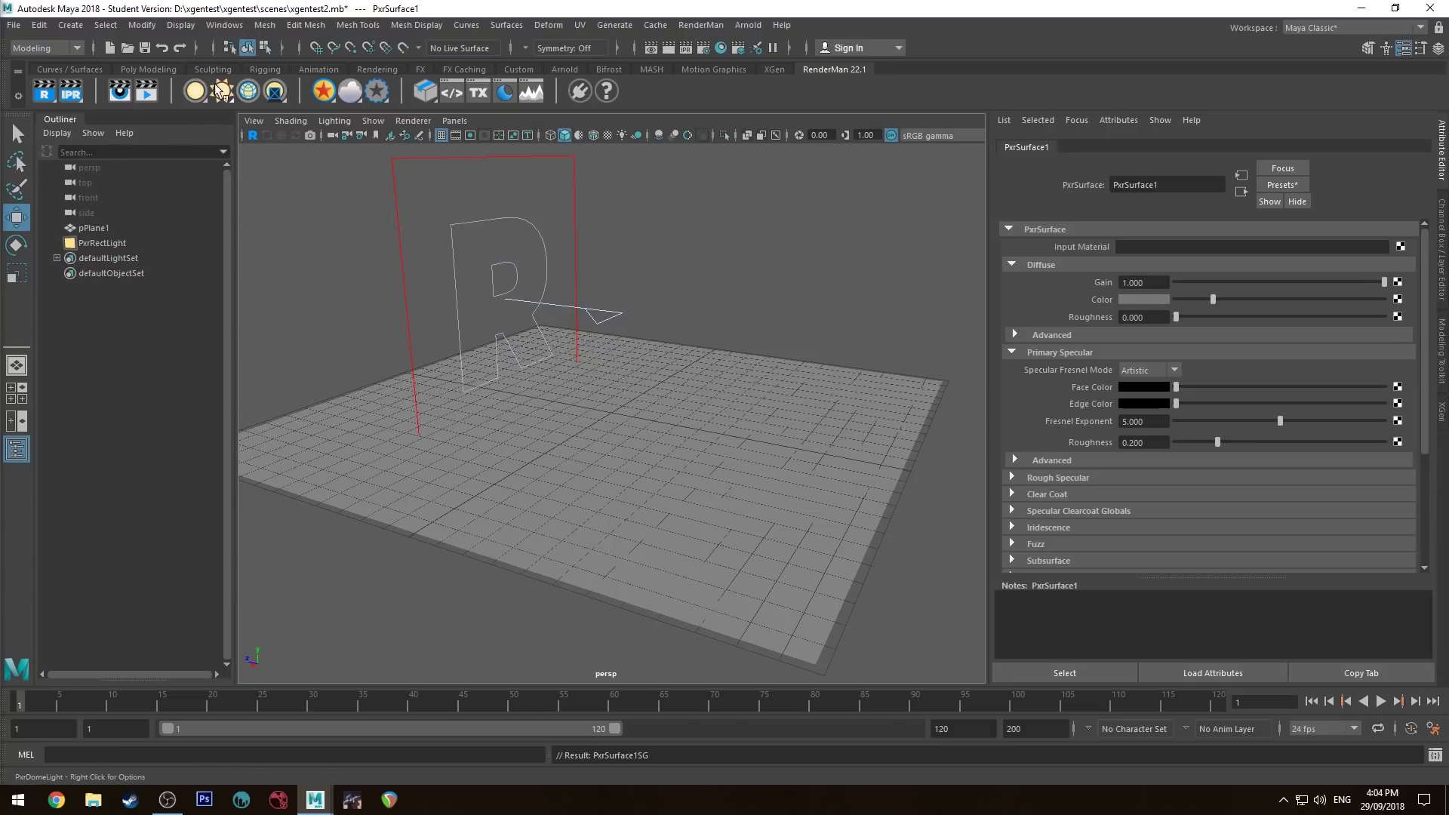
Create a polygon sphere at the centre of the grid and raise it to rest on the ground plane.
{"action": "left_click", "coordinate": [154, 70]}
{"action": "left_click", "coordinate": [54, 93]}
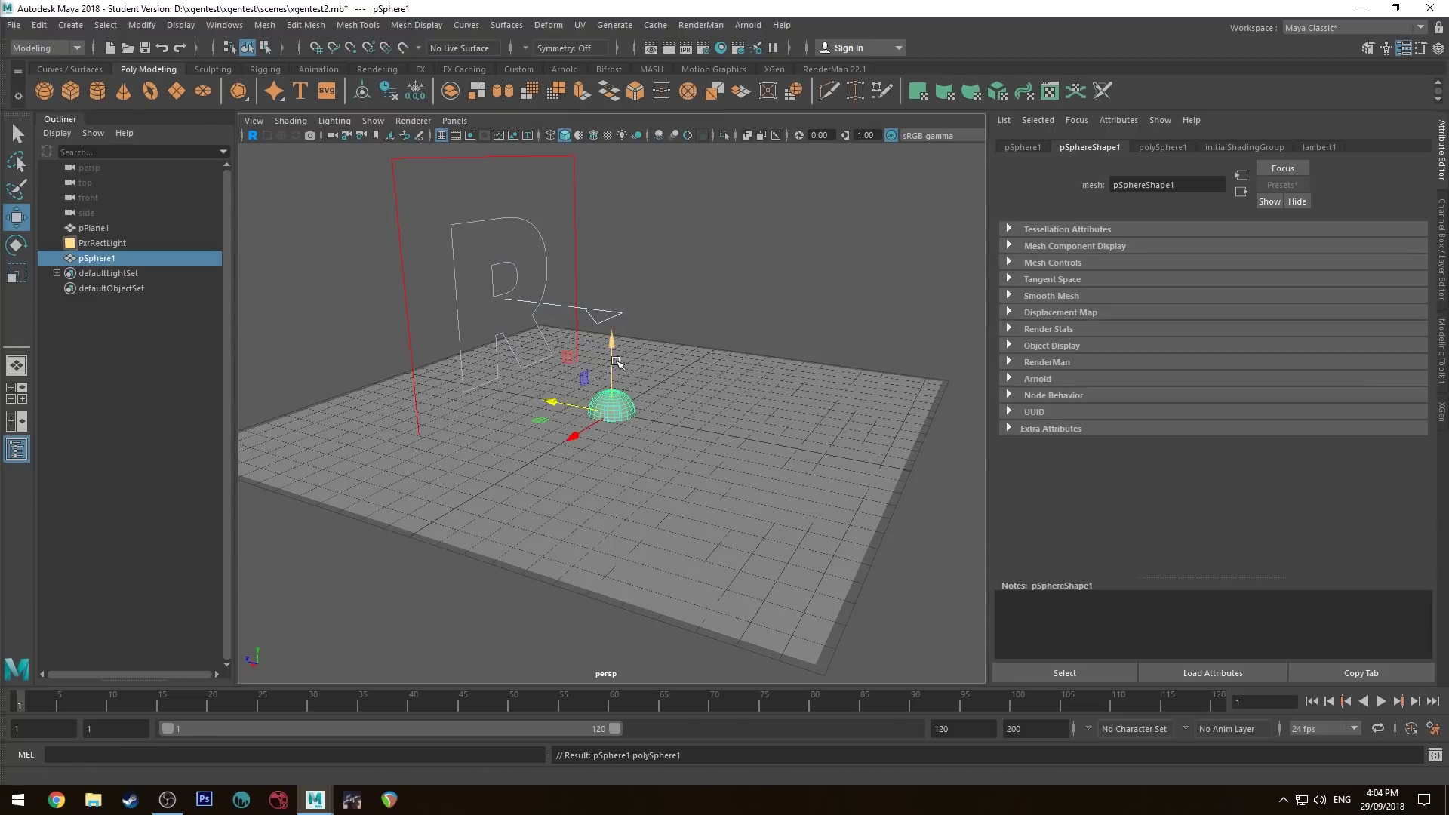
{"action": "left_click_drag", "start_coordinate": [613, 348], "coordinate": [616, 325]}
{"action": "key", "text": "f"}
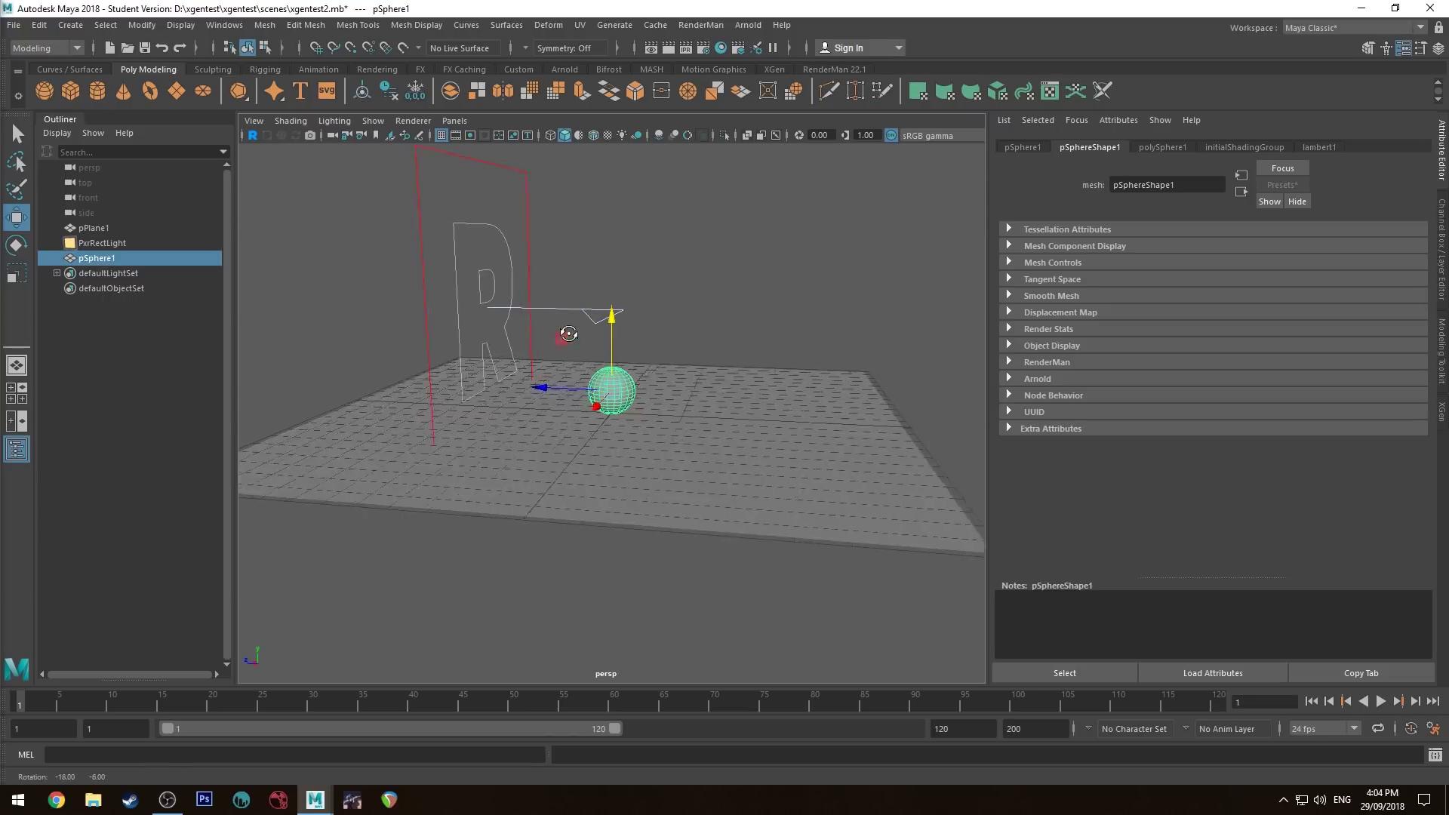
{"action": "left_click_drag", "start_coordinate": [657, 261], "coordinate": [659, 271], "text": "alt"}
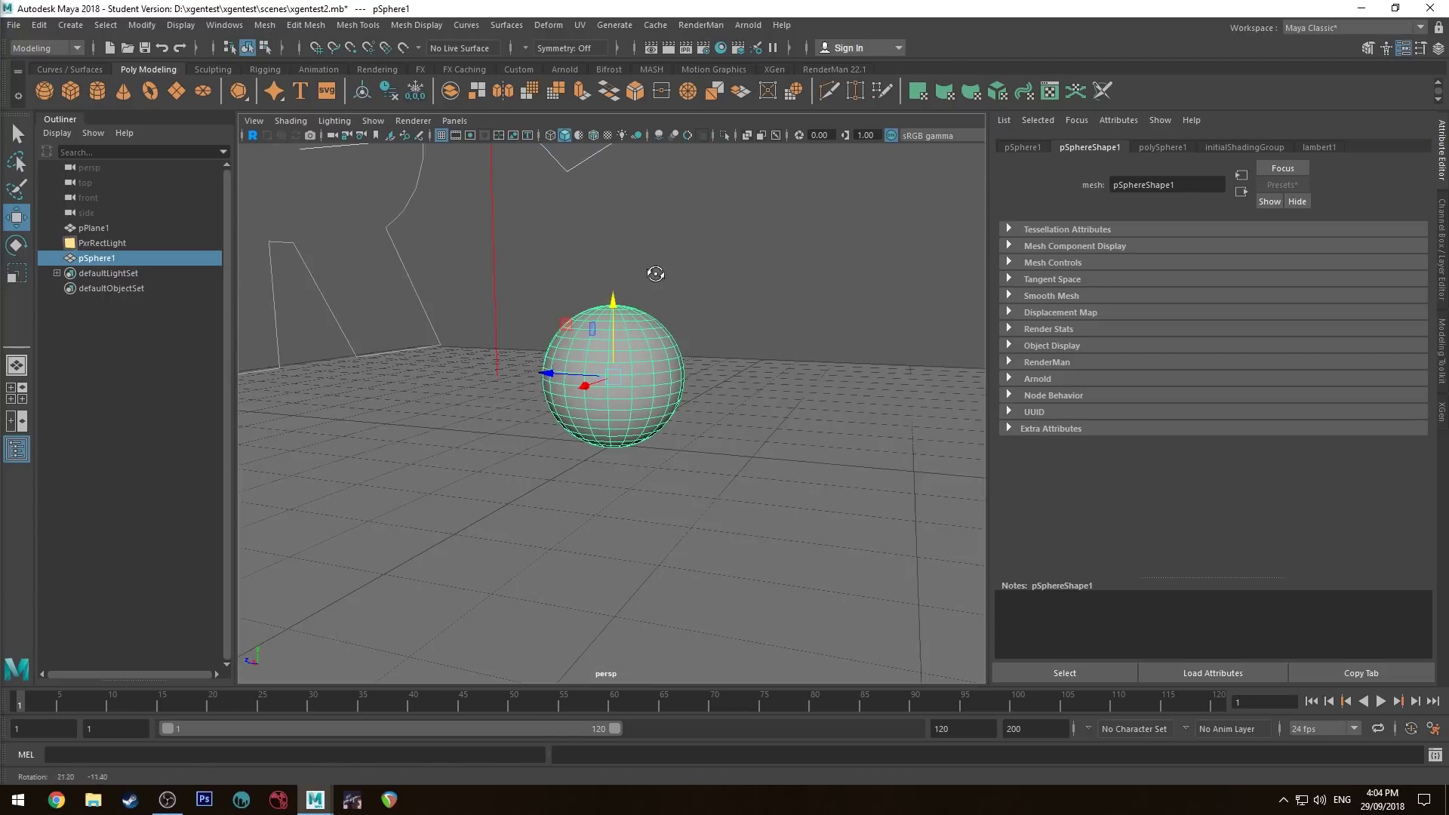
{"action": "left_click", "coordinate": [806, 259]}
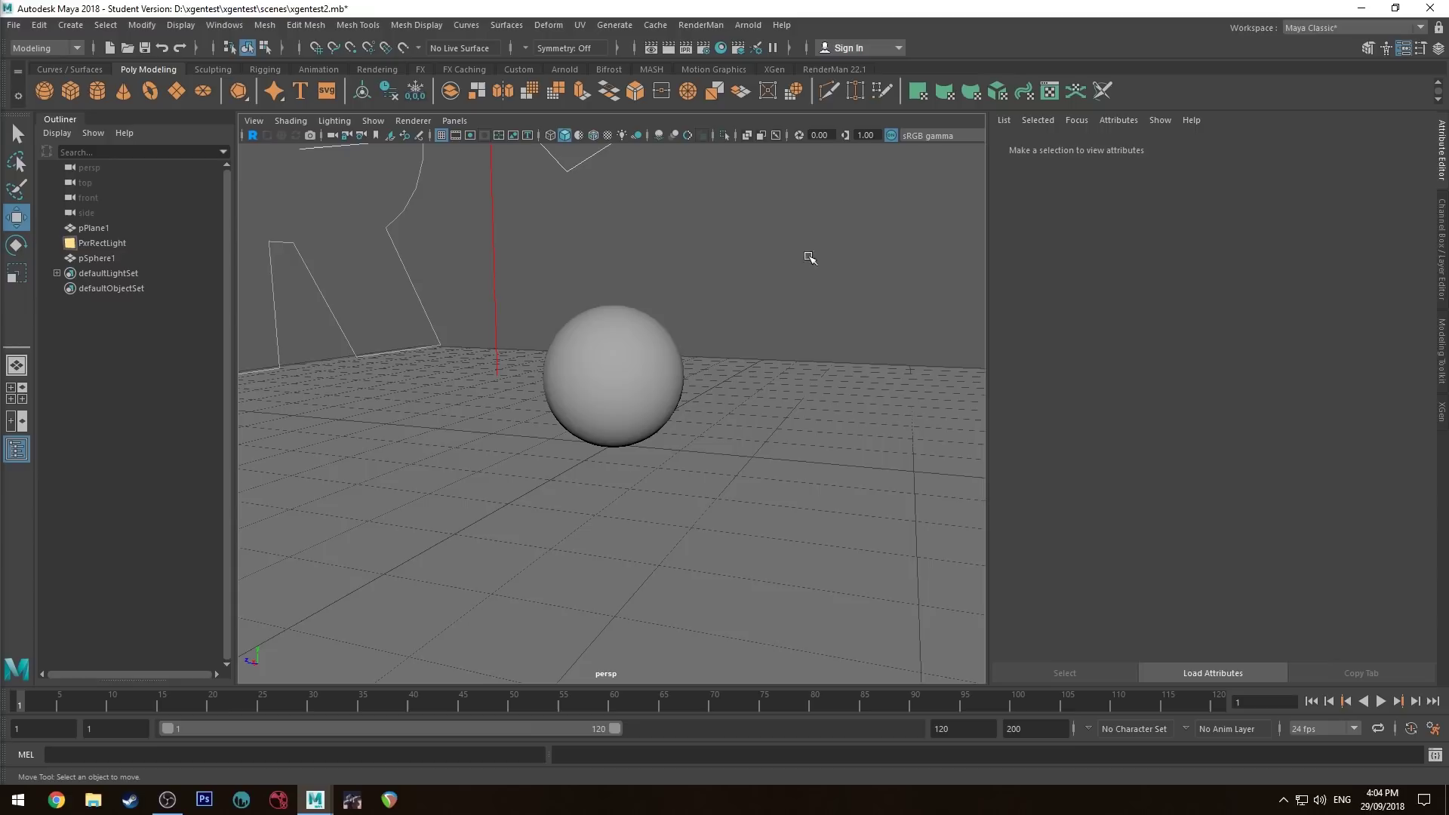
Assign a new PxrSurface material to the sphere and name the material sphere.
{"action": "left_click", "coordinate": [630, 324]}
{"action": "left_click_drag", "start_coordinate": [610, 288], "coordinate": [623, 243], "text": "alt"}
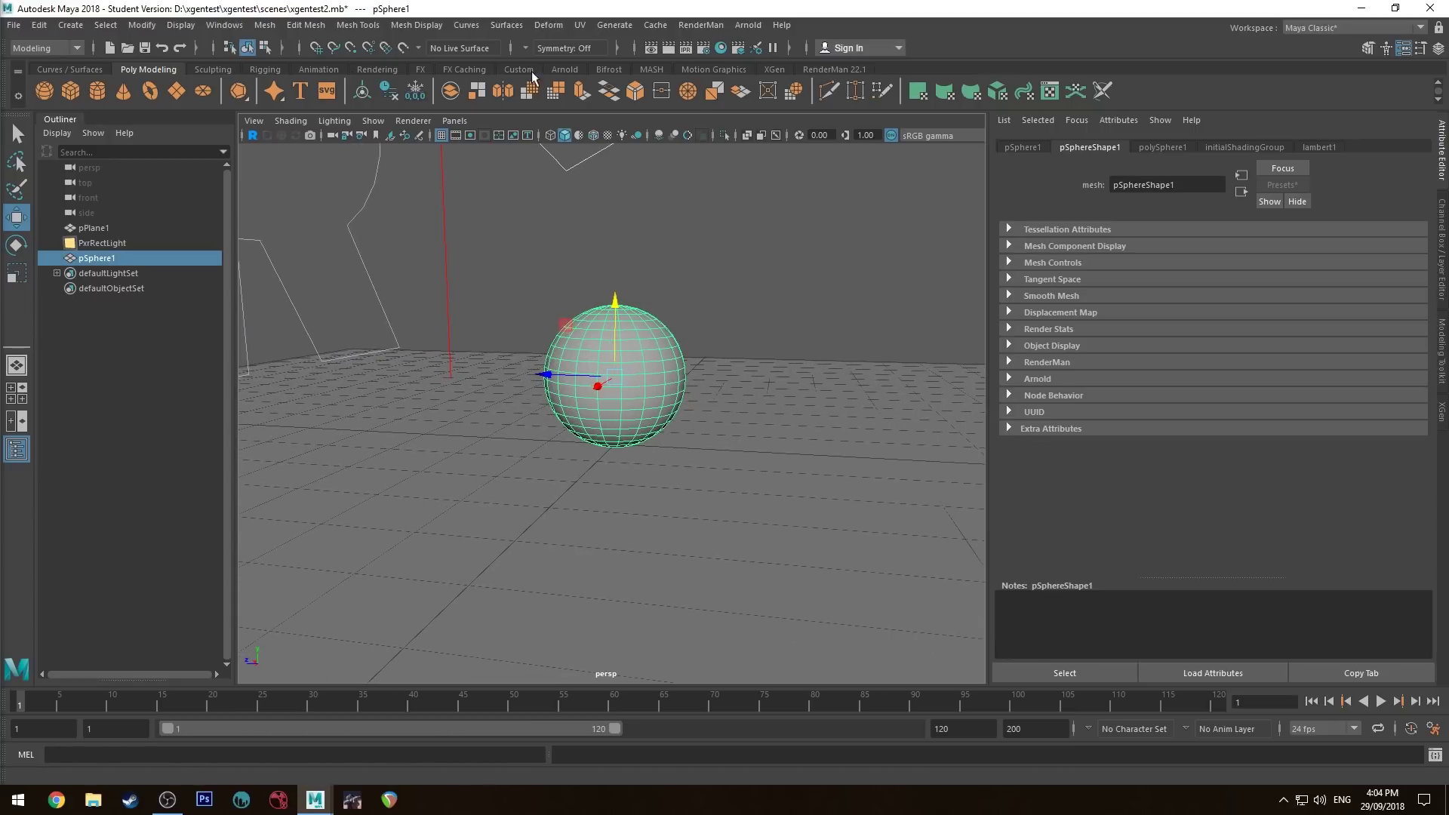
{"action": "left_click", "coordinate": [834, 68]}
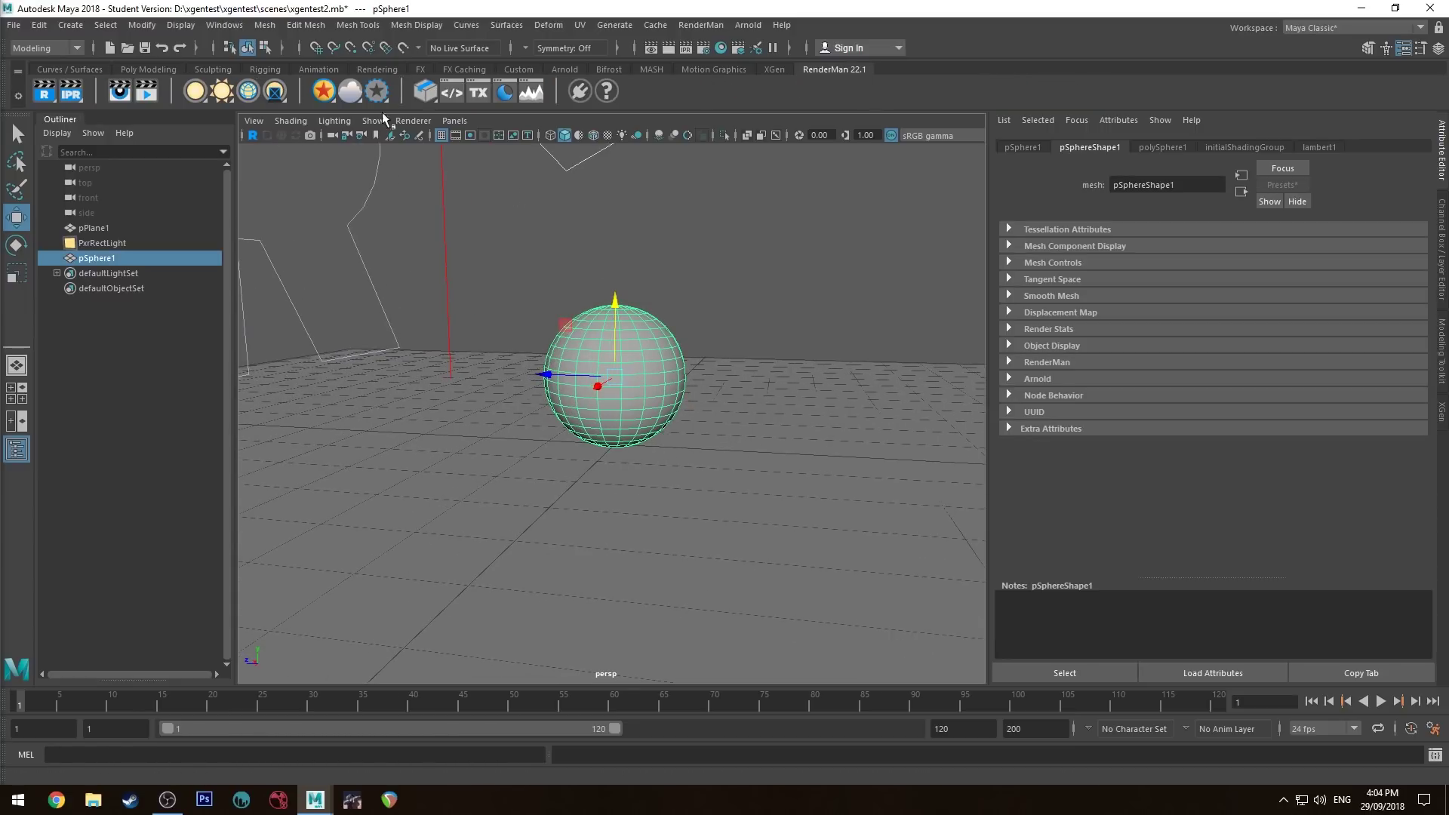
{"action": "left_click", "coordinate": [323, 91]}
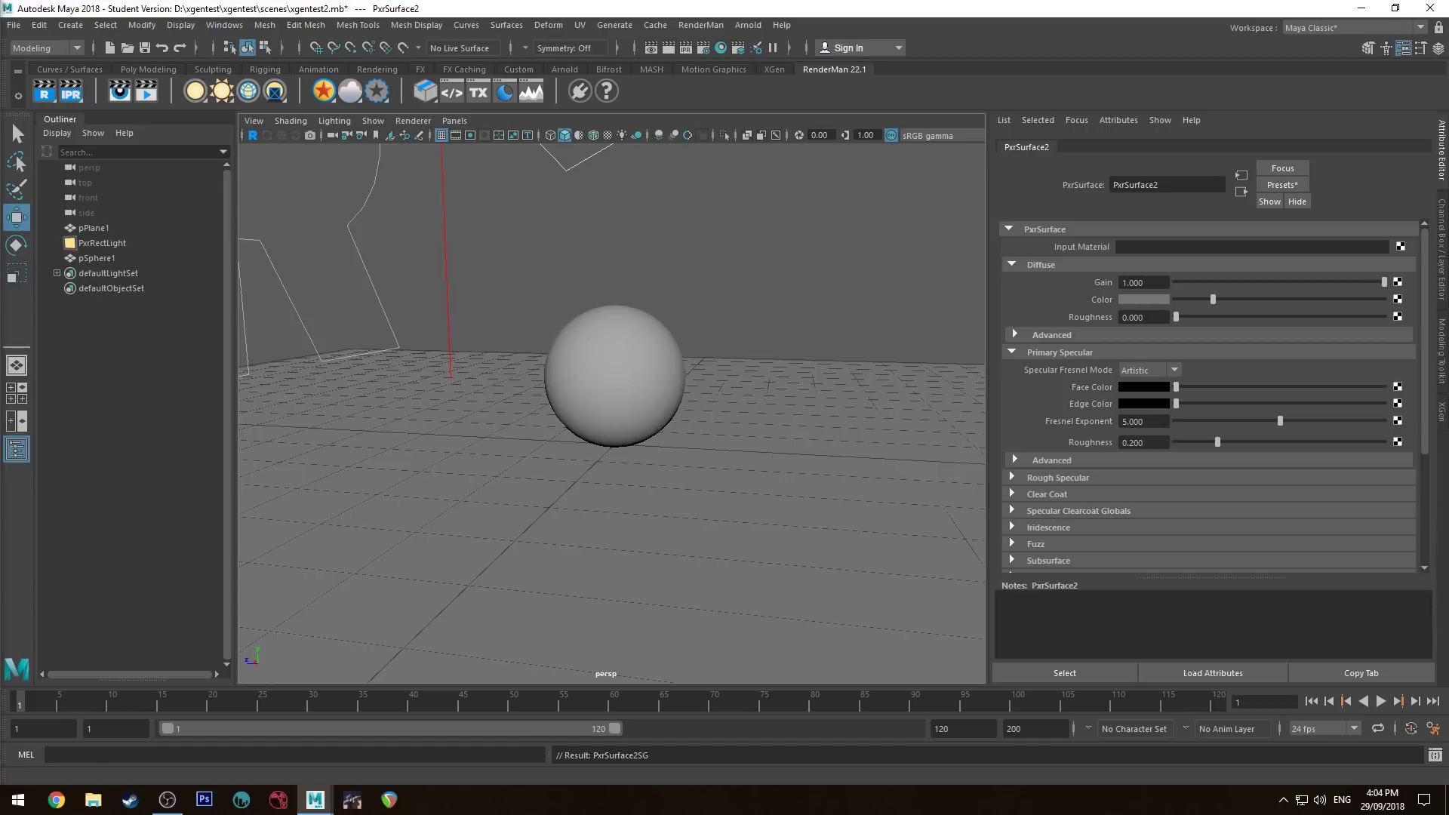
{"action": "double_click", "coordinate": [1155, 185]}
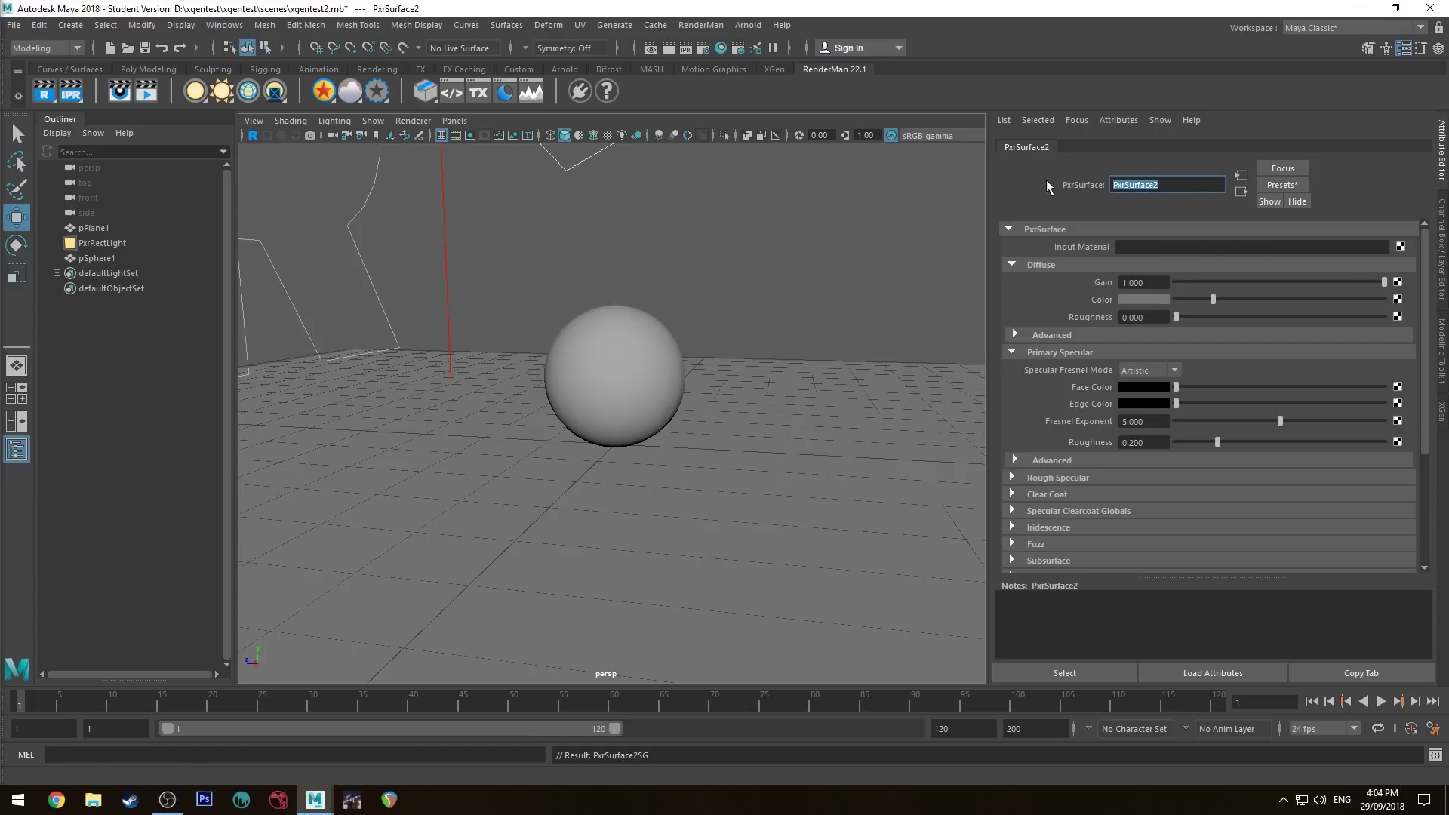
{"action": "type", "text": "sphere"}
{"action": "key", "text": "Return"}
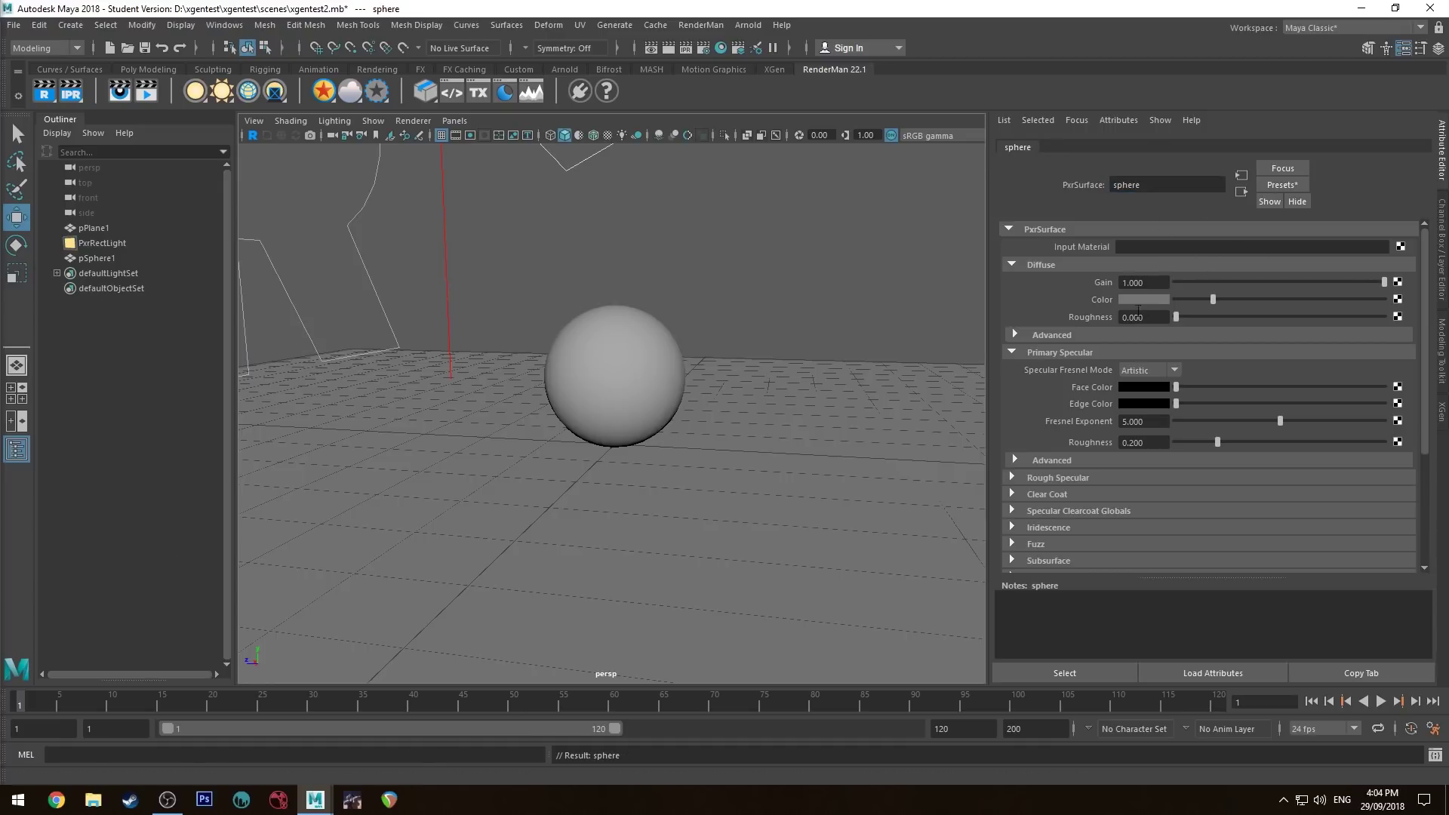
Create XGen description description2 on the sphere in new collection collection2, using groomable splines controlled by grooming tools.
{"action": "left_click_drag", "start_coordinate": [799, 249], "coordinate": [667, 207], "text": "alt"}
{"action": "left_click", "coordinate": [648, 337]}
{"action": "left_click", "coordinate": [778, 68]}
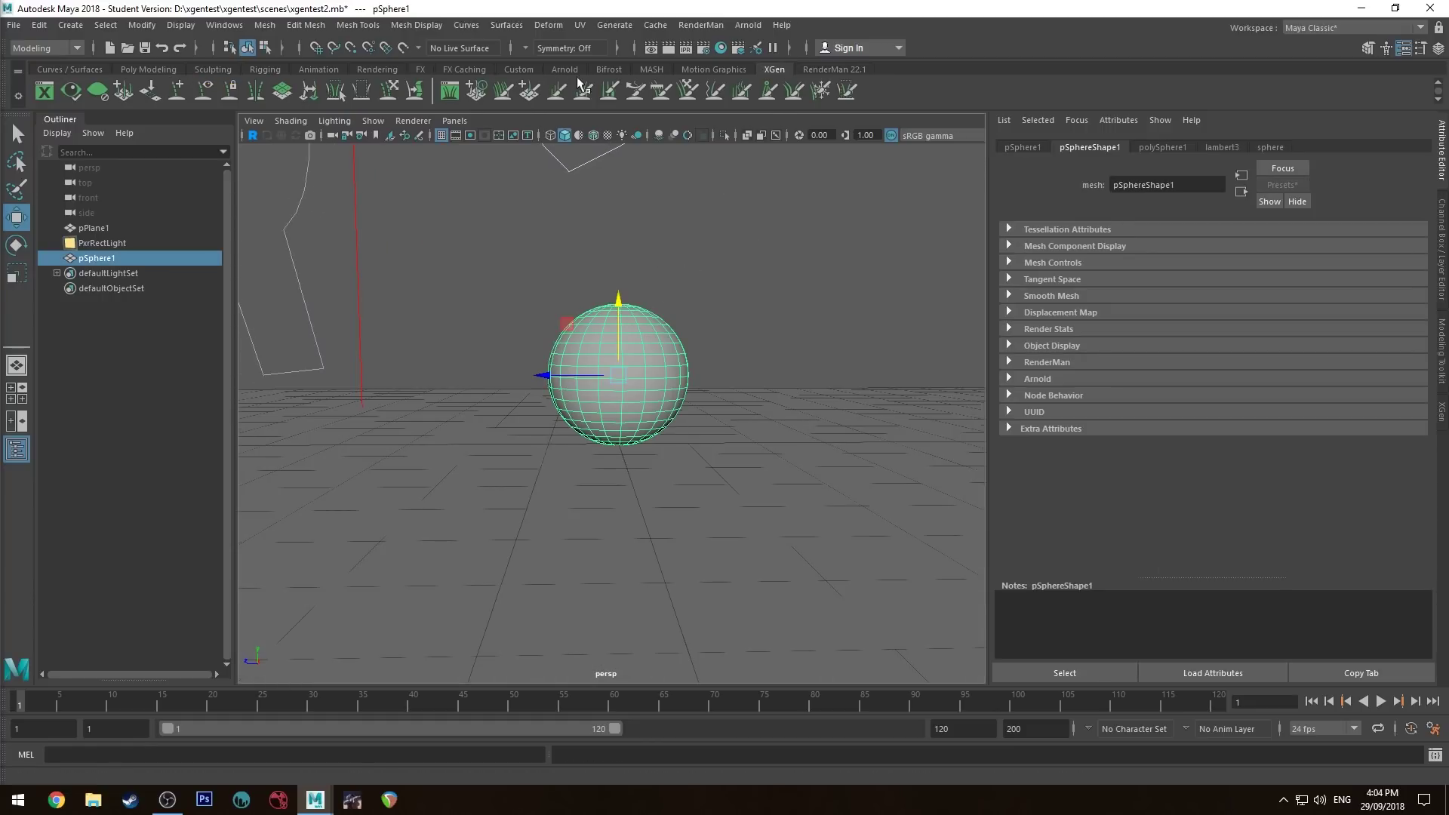
{"action": "left_click", "coordinate": [45, 91]}
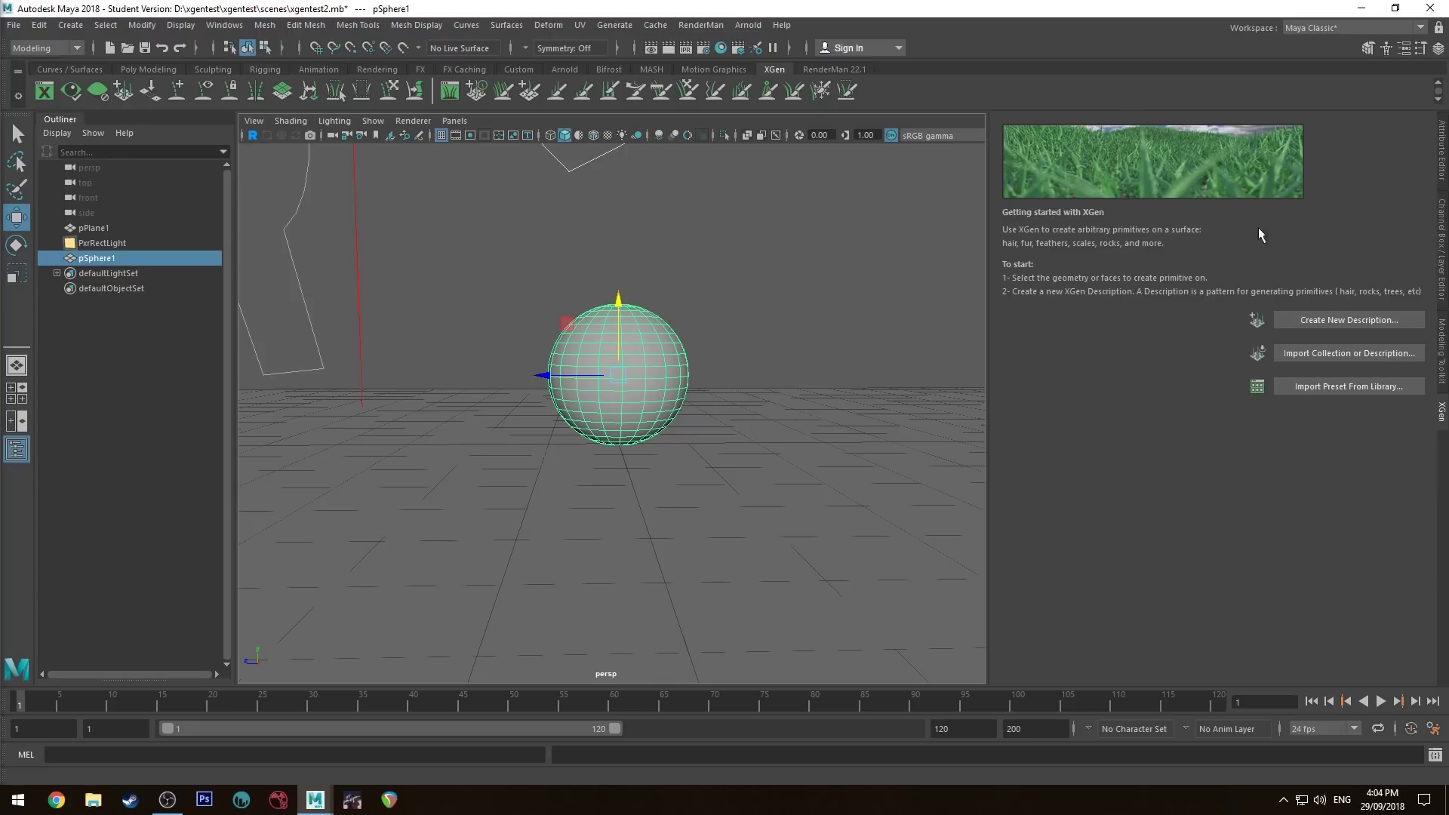
{"action": "left_click", "coordinate": [1338, 321]}
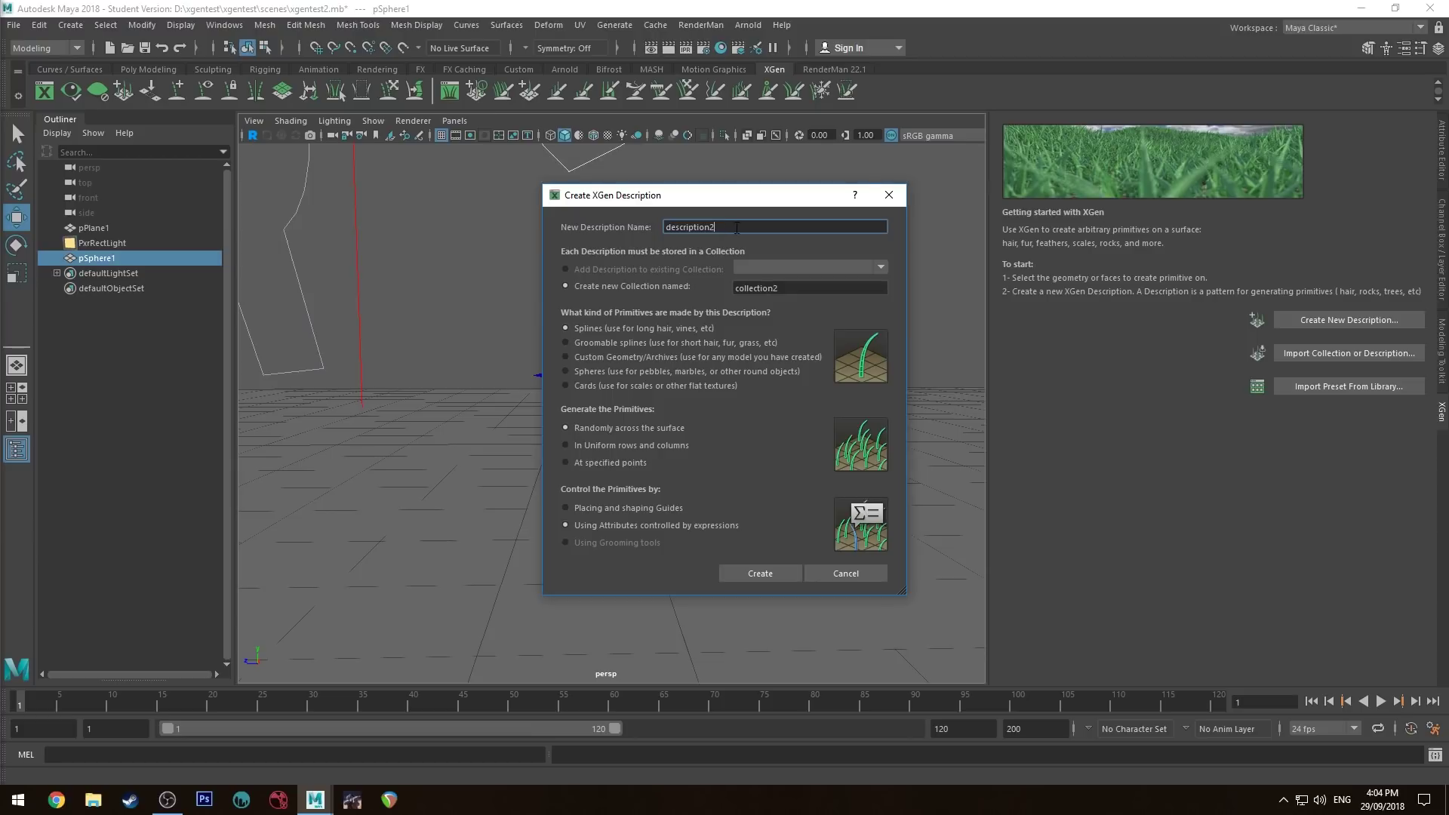
{"action": "left_click", "coordinate": [618, 342]}
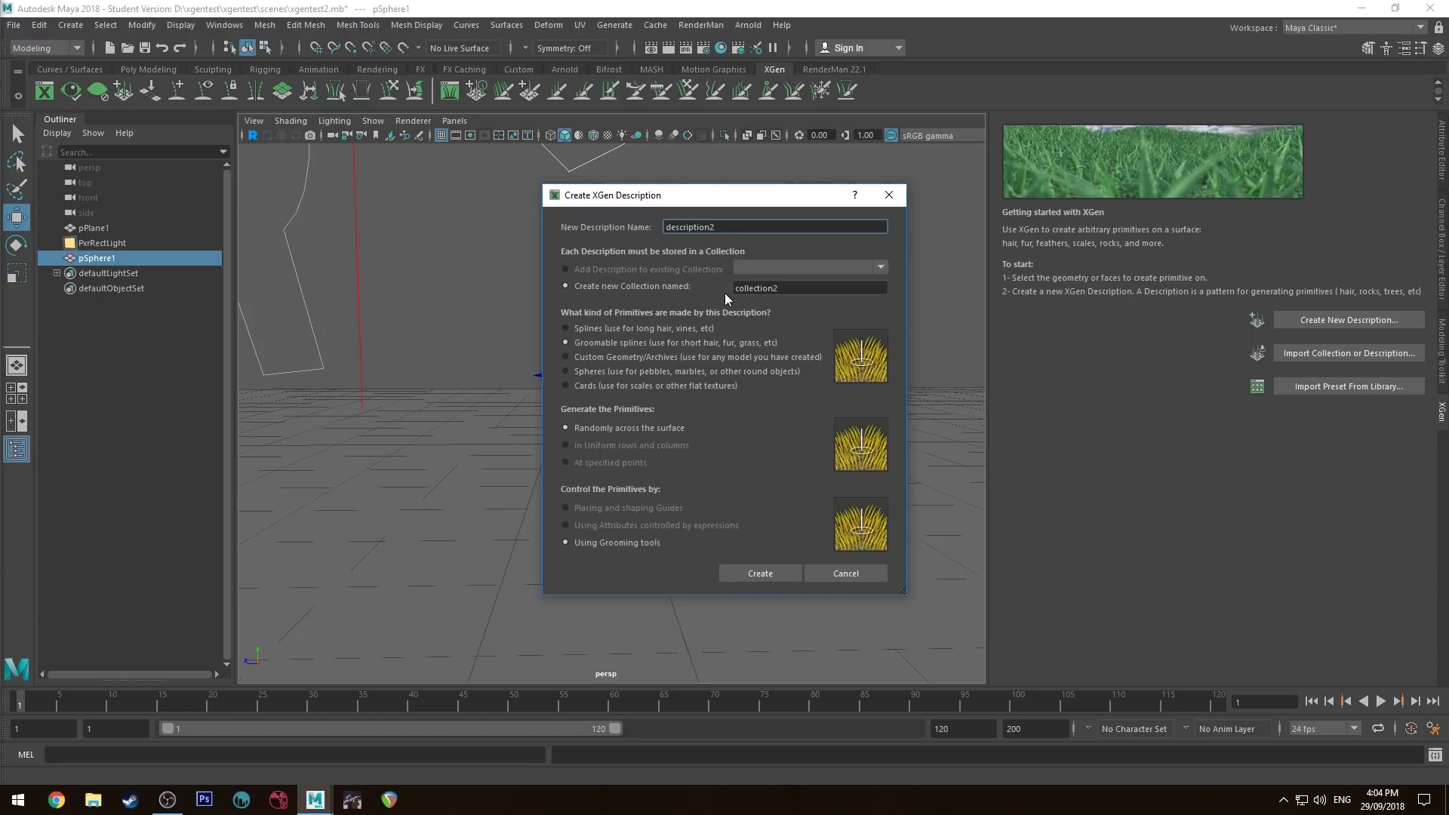
{"action": "double_click", "coordinate": [789, 290]}
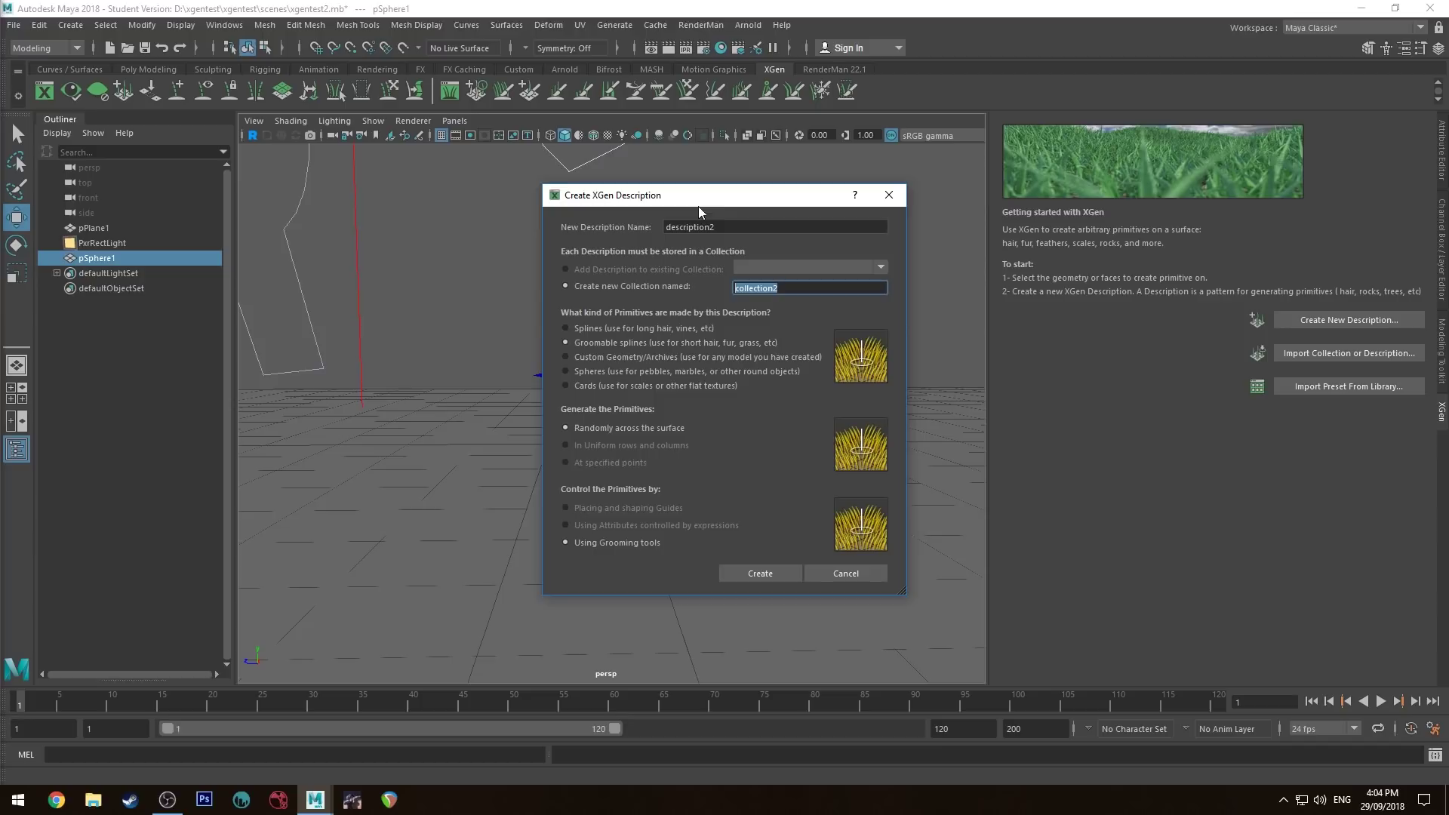
{"action": "left_click", "coordinate": [792, 290]}
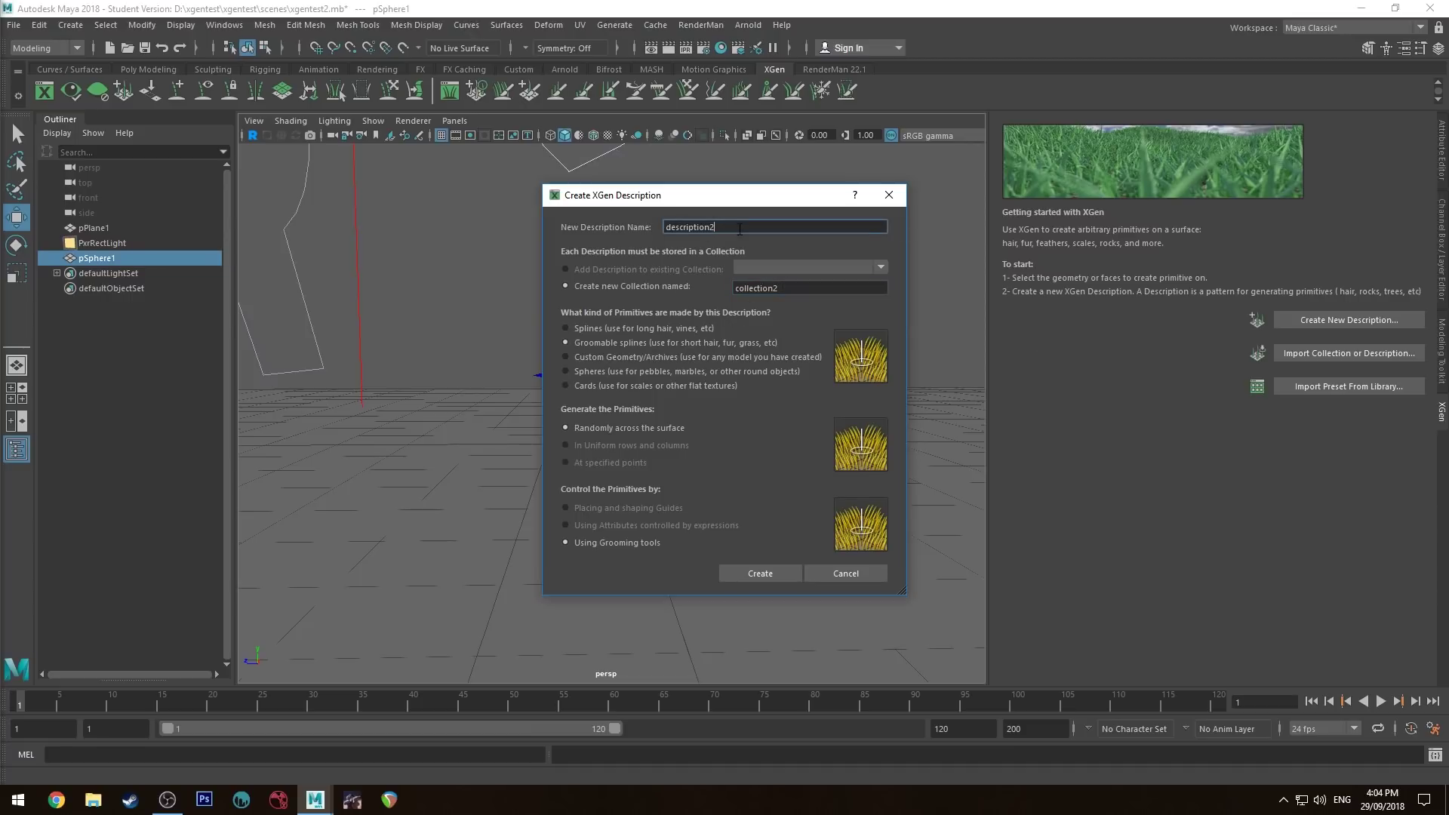
{"action": "double_click", "coordinate": [740, 229]}
{"action": "left_click", "coordinate": [756, 575]}
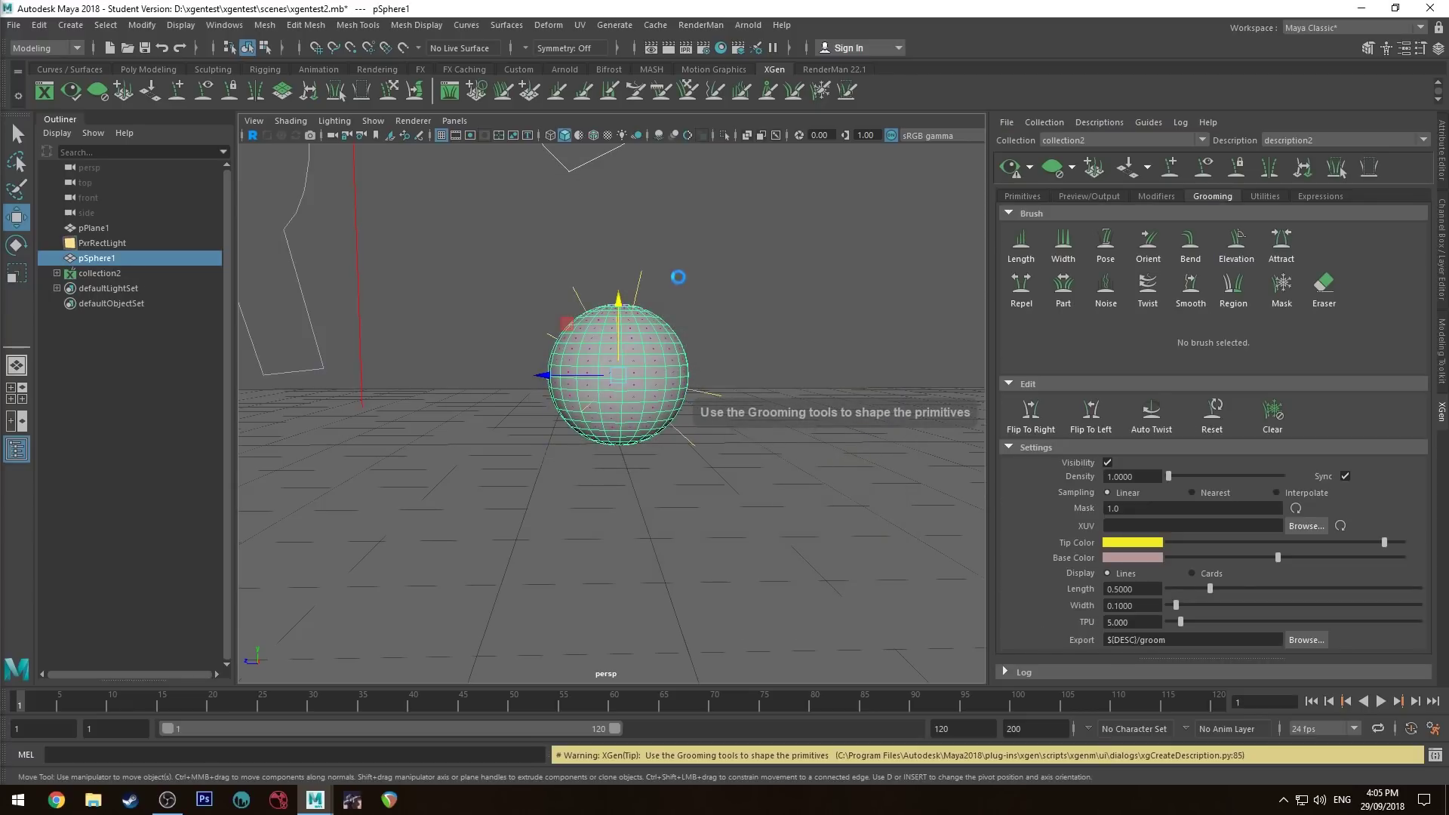
Set the Taper of the sphere's spline primitives to 1.0 and refresh the XGen preview.
{"action": "left_click_drag", "start_coordinate": [677, 278], "coordinate": [725, 324], "text": "alt"}
{"action": "scroll", "coordinate": [755, 324], "scroll_direction": "up", "scroll_amount": 5}
{"action": "left_click", "coordinate": [769, 325]}
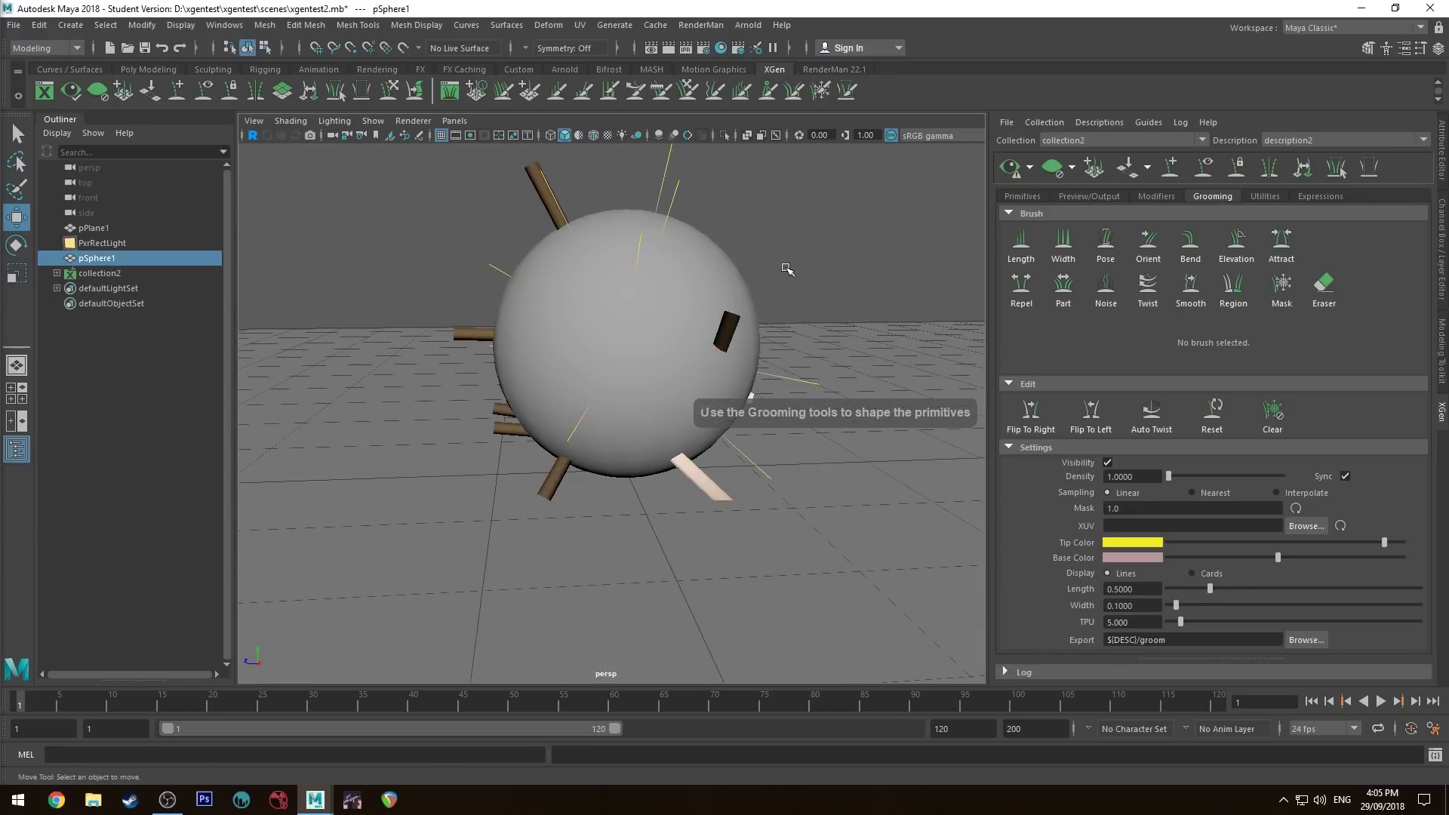
{"action": "scroll", "coordinate": [782, 231], "scroll_direction": "down", "scroll_amount": 3}
{"action": "left_click_drag", "start_coordinate": [782, 231], "coordinate": [708, 273], "text": "alt"}
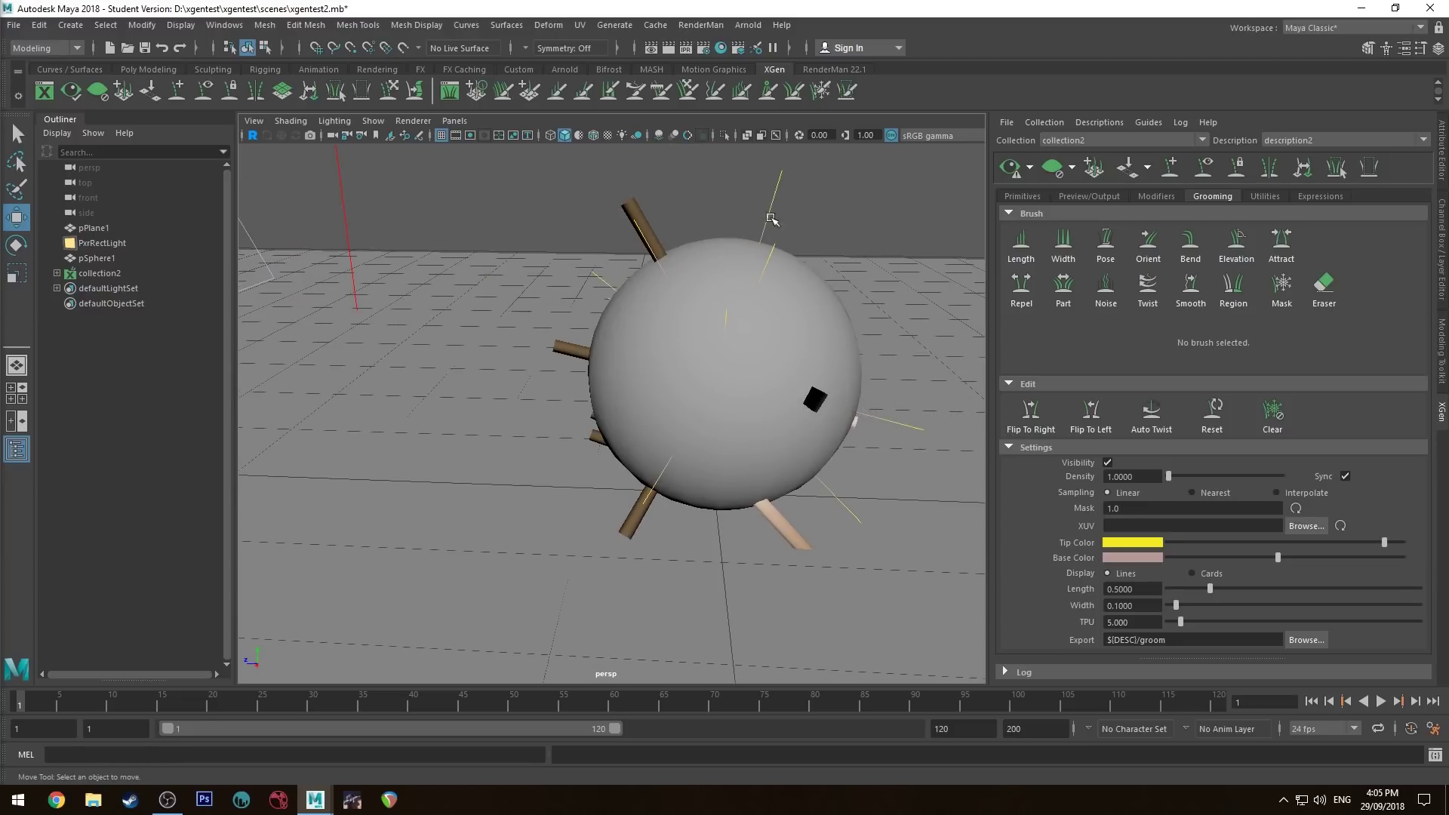
{"action": "left_click_drag", "start_coordinate": [679, 223], "coordinate": [665, 226], "text": "alt"}
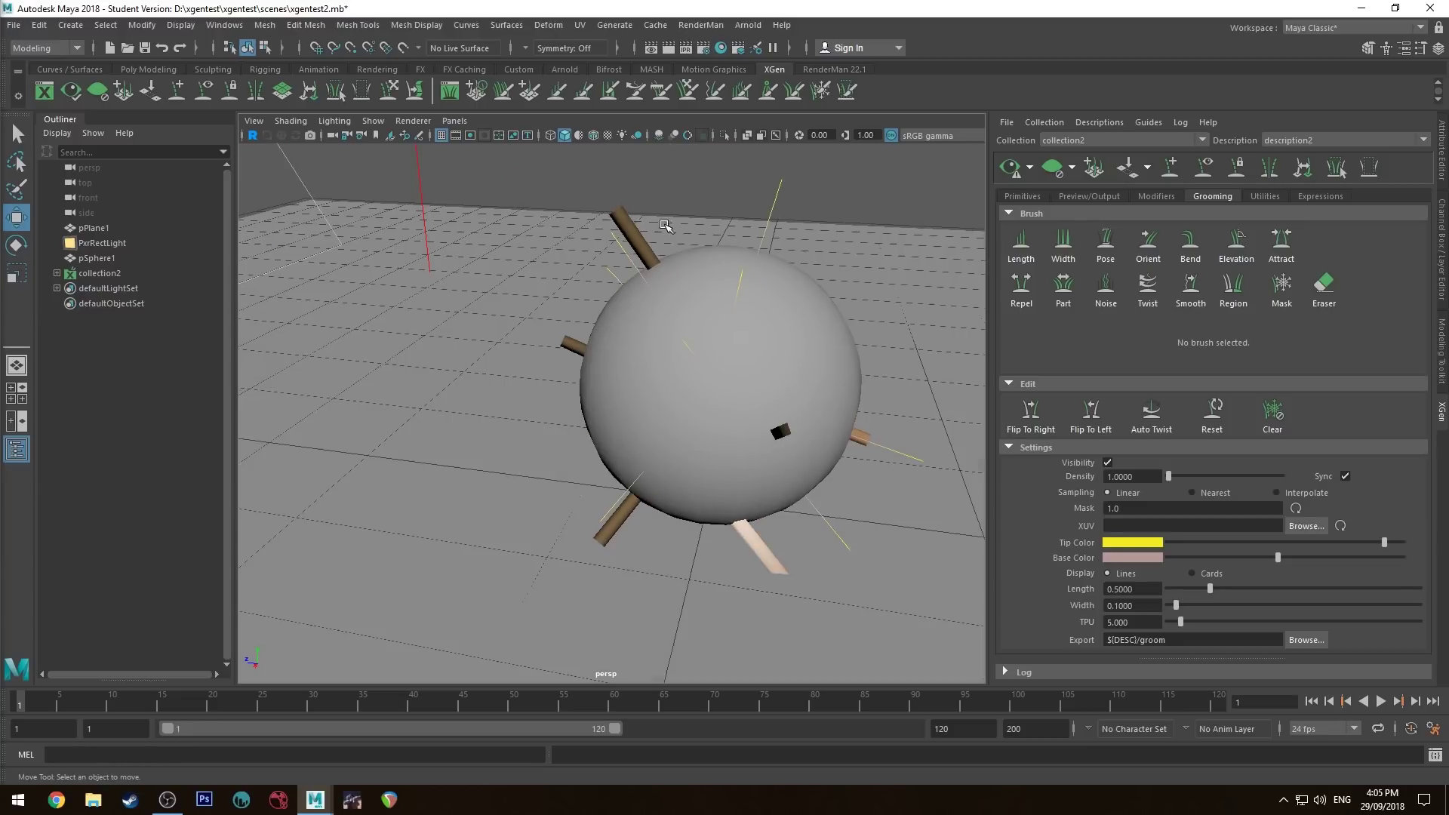
{"action": "left_click", "coordinate": [1023, 196]}
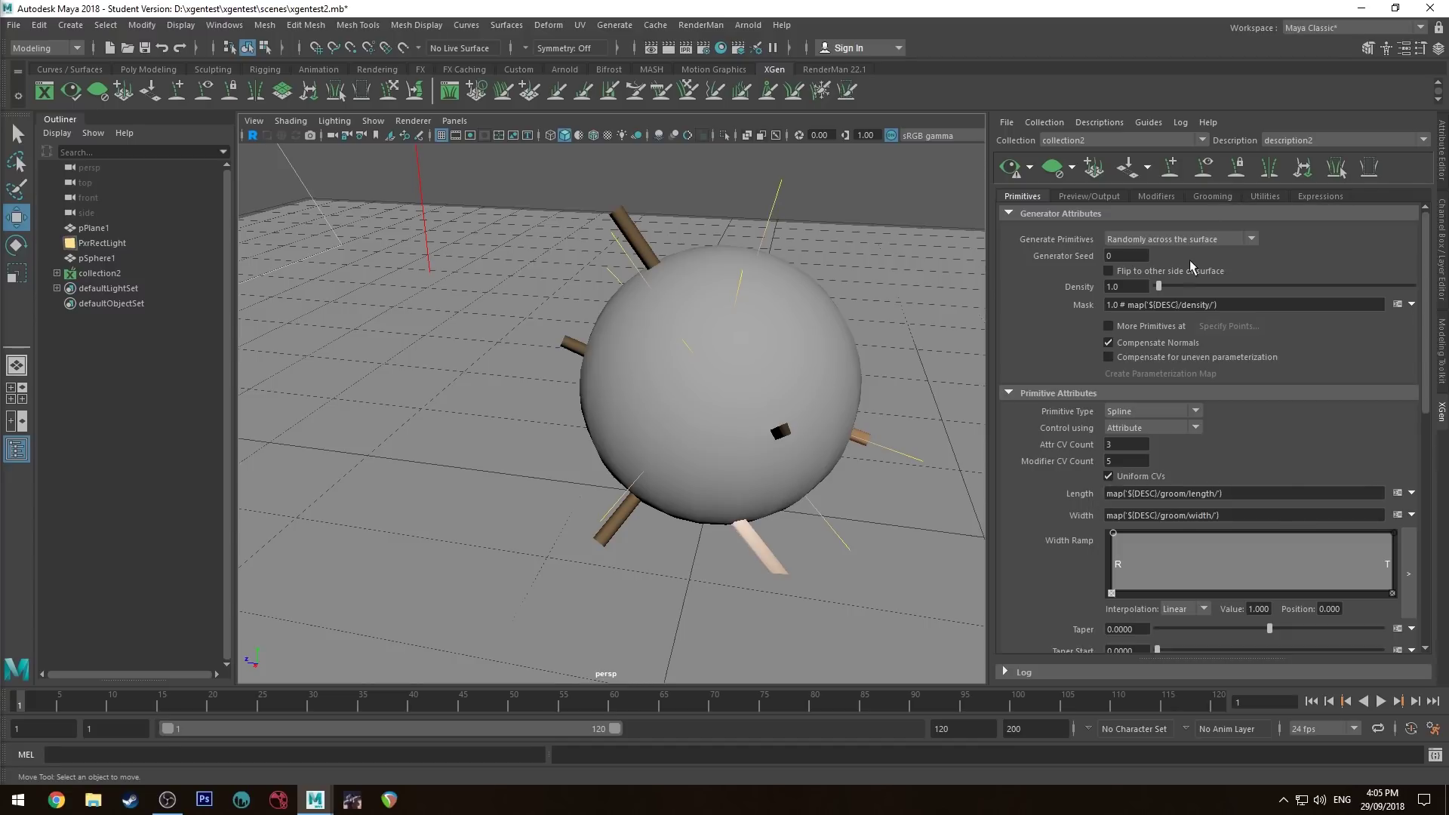
{"action": "scroll", "coordinate": [1056, 540], "scroll_direction": "down", "scroll_amount": 1}
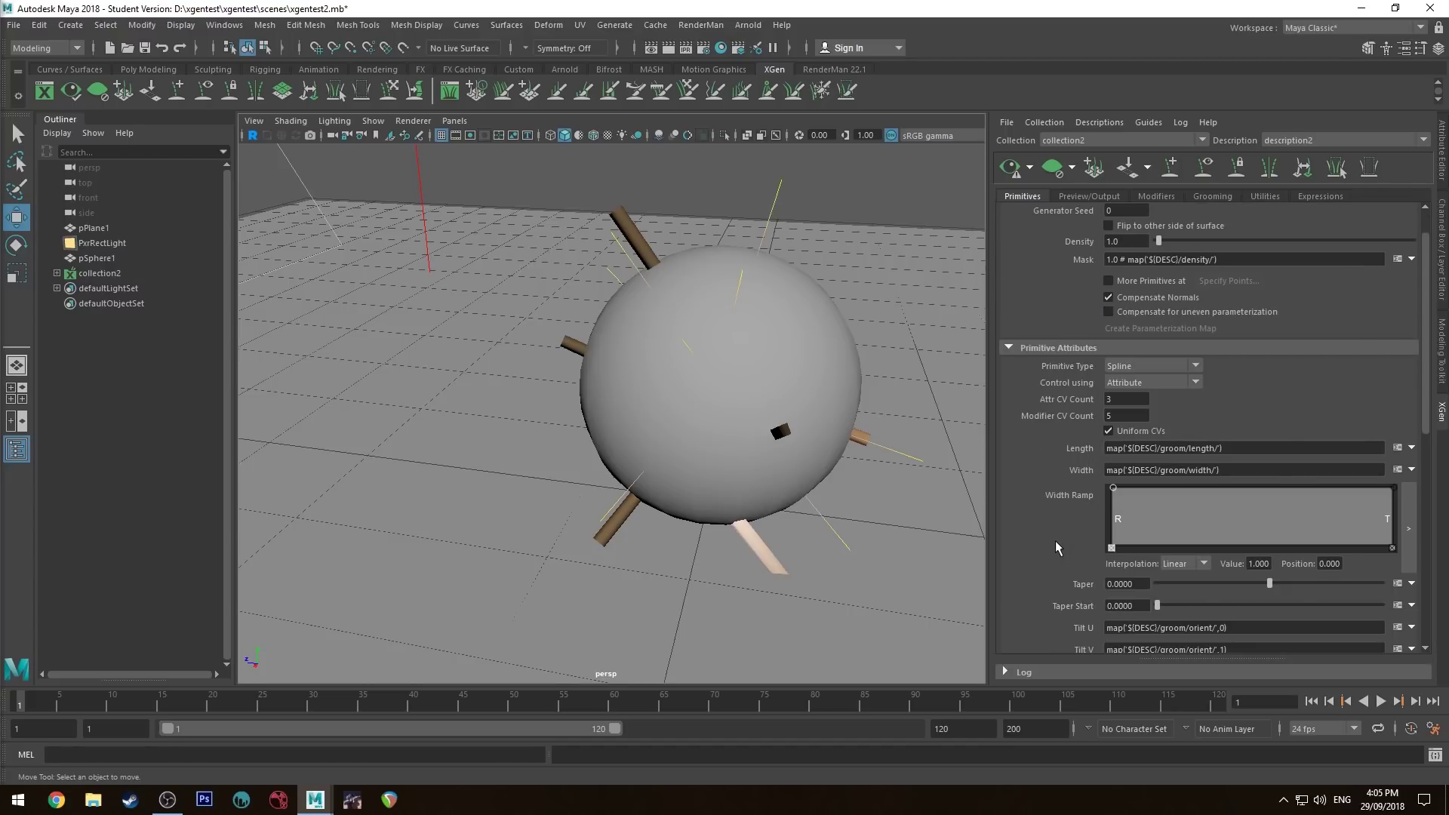
{"action": "left_click_drag", "start_coordinate": [1271, 583], "coordinate": [1382, 584]}
{"action": "left_click", "coordinate": [1000, 168]}
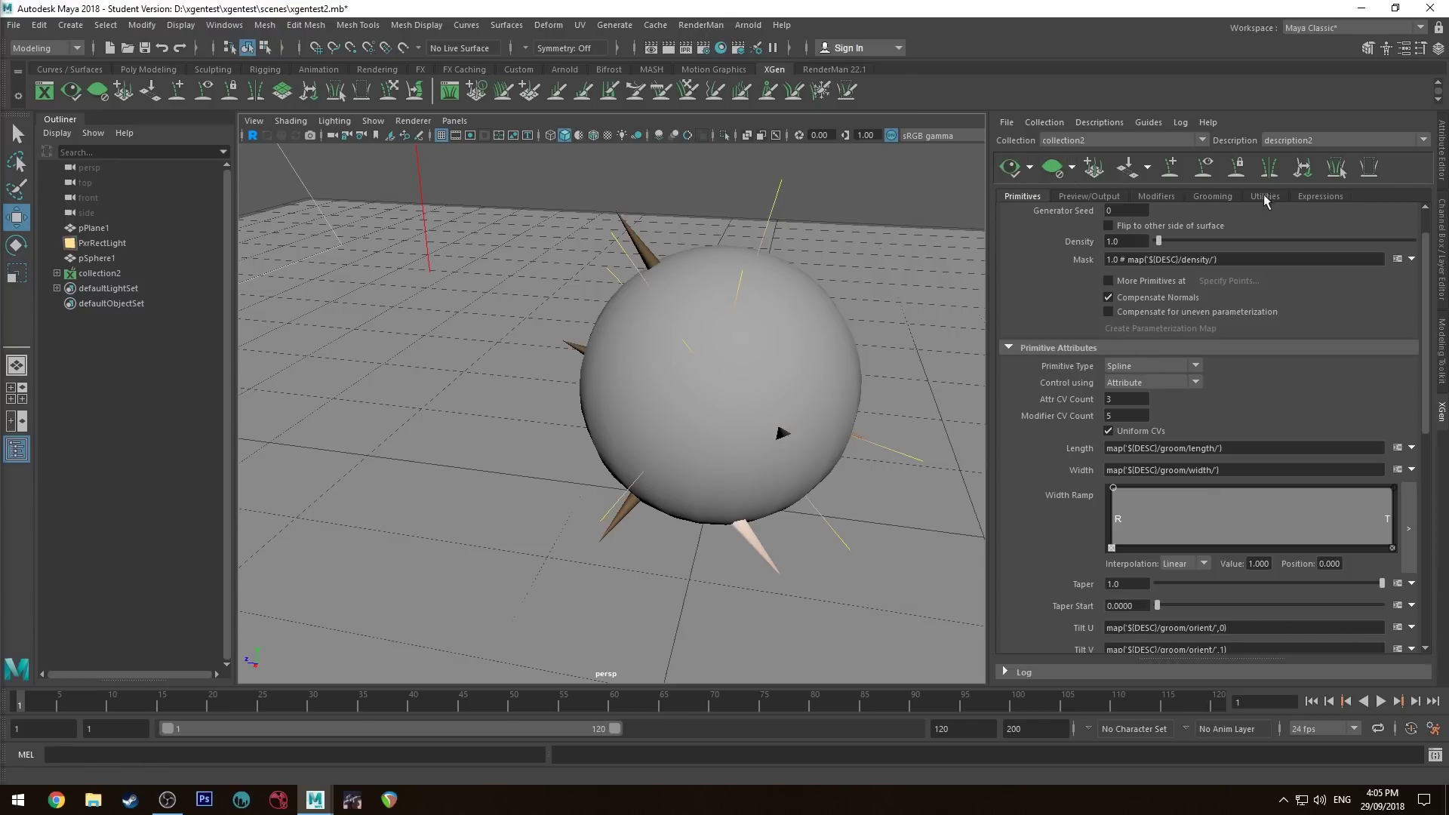
Set the groom's width to 0.02 and density to 500, and turn off the groom's visibility.
{"action": "left_click", "coordinate": [1207, 196]}
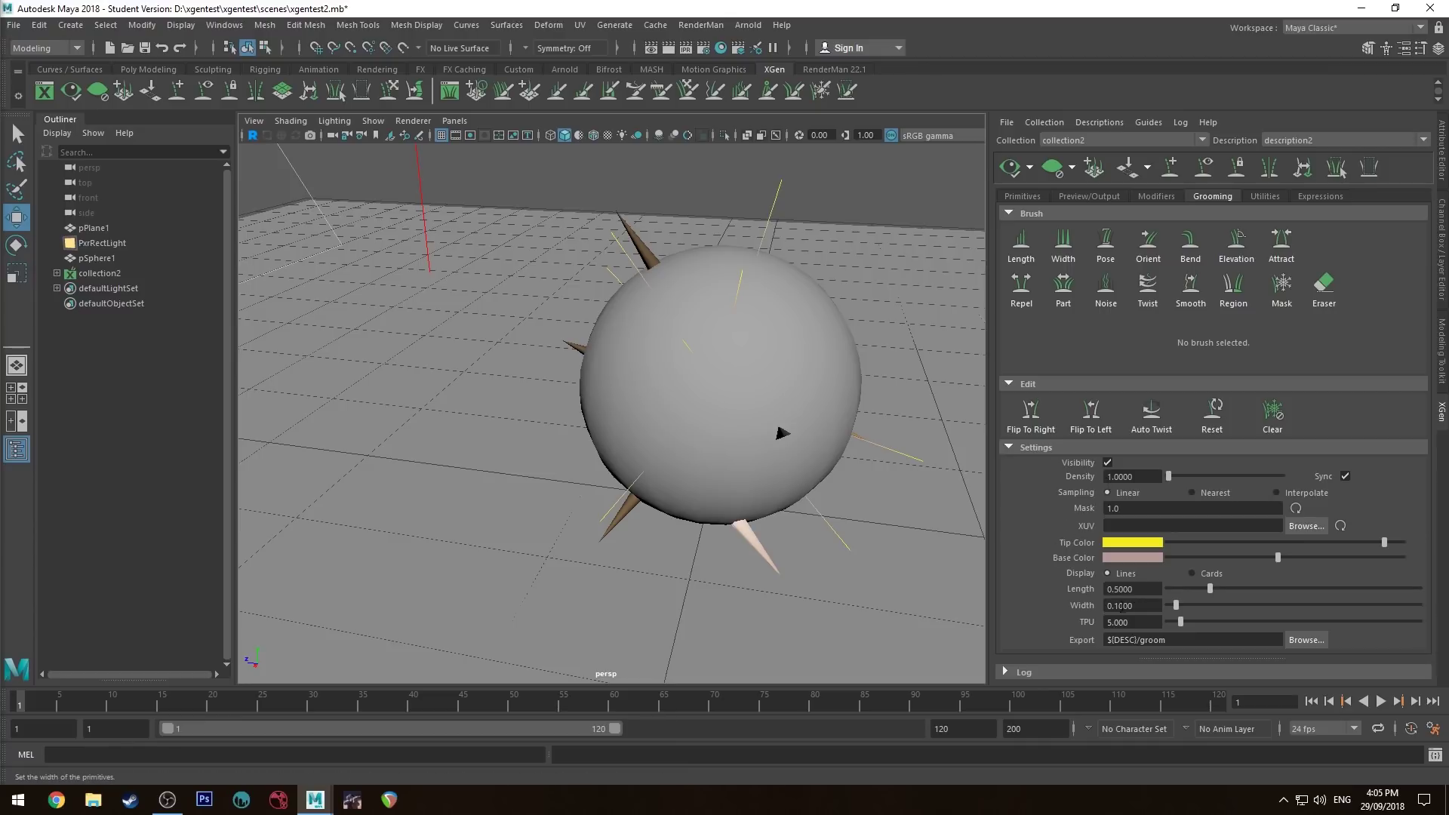
{"action": "double_click", "coordinate": [1132, 606]}
{"action": "type", "text": ".02"}
{"action": "key", "text": "Return"}
{"action": "double_click", "coordinate": [1099, 476]}
{"action": "type", "text": "500"}
{"action": "key", "text": "Return"}
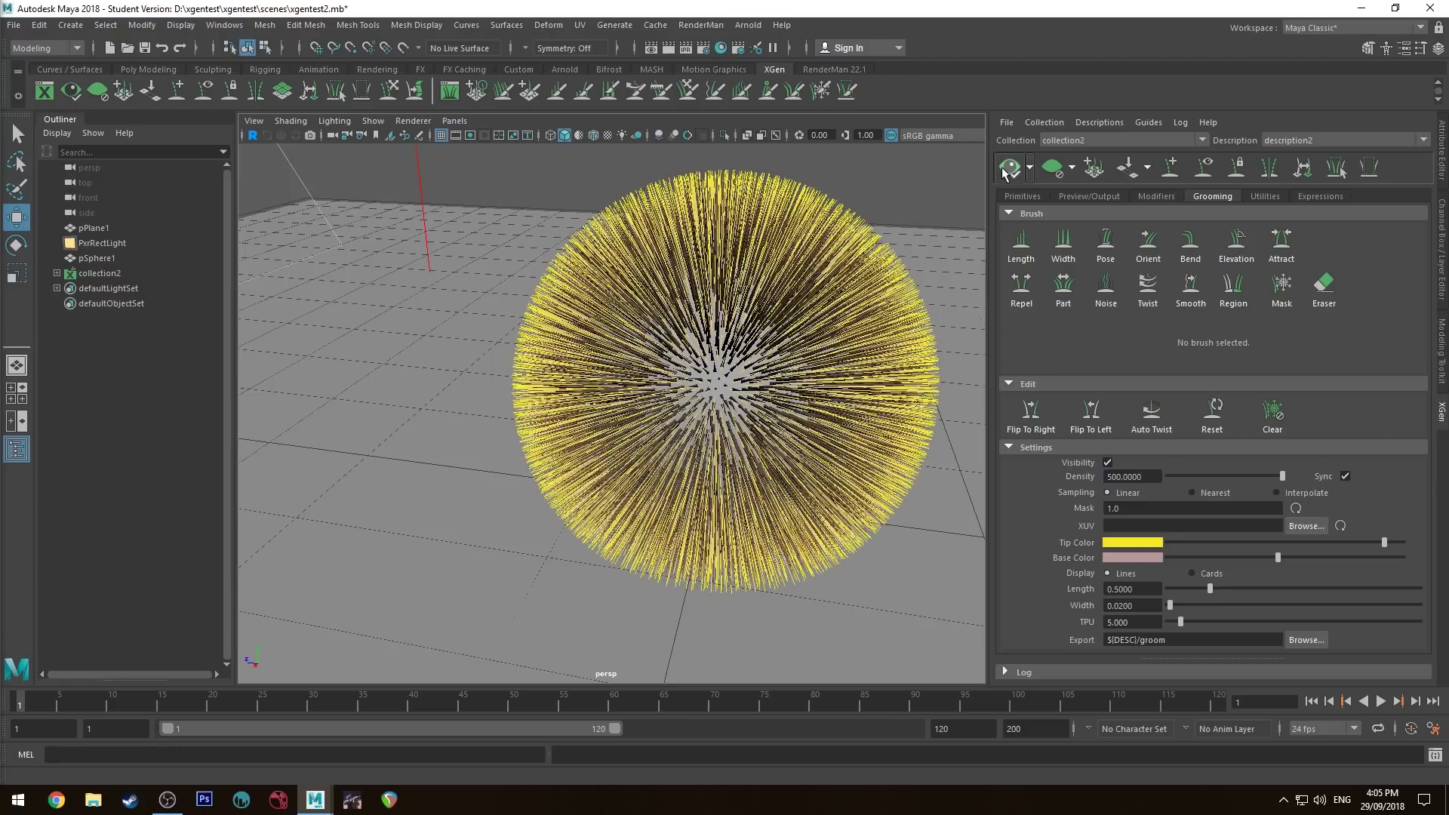
{"action": "left_click", "coordinate": [1107, 462]}
{"action": "left_click_drag", "start_coordinate": [839, 292], "coordinate": [951, 264], "text": "alt"}
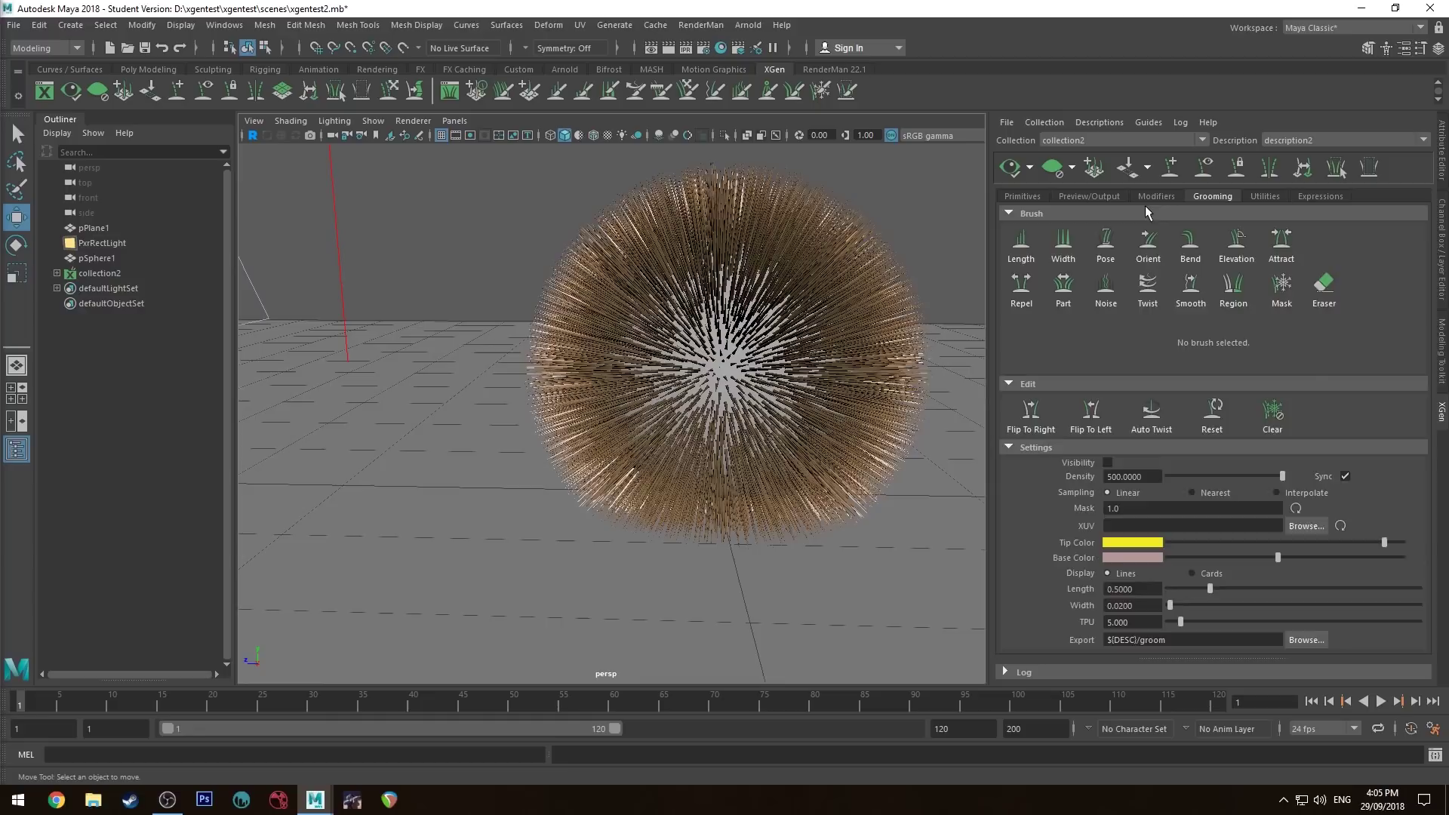
Add a Noise modifier to the sphere's XGen description and refresh the fur preview.
{"action": "left_click", "coordinate": [1154, 196]}
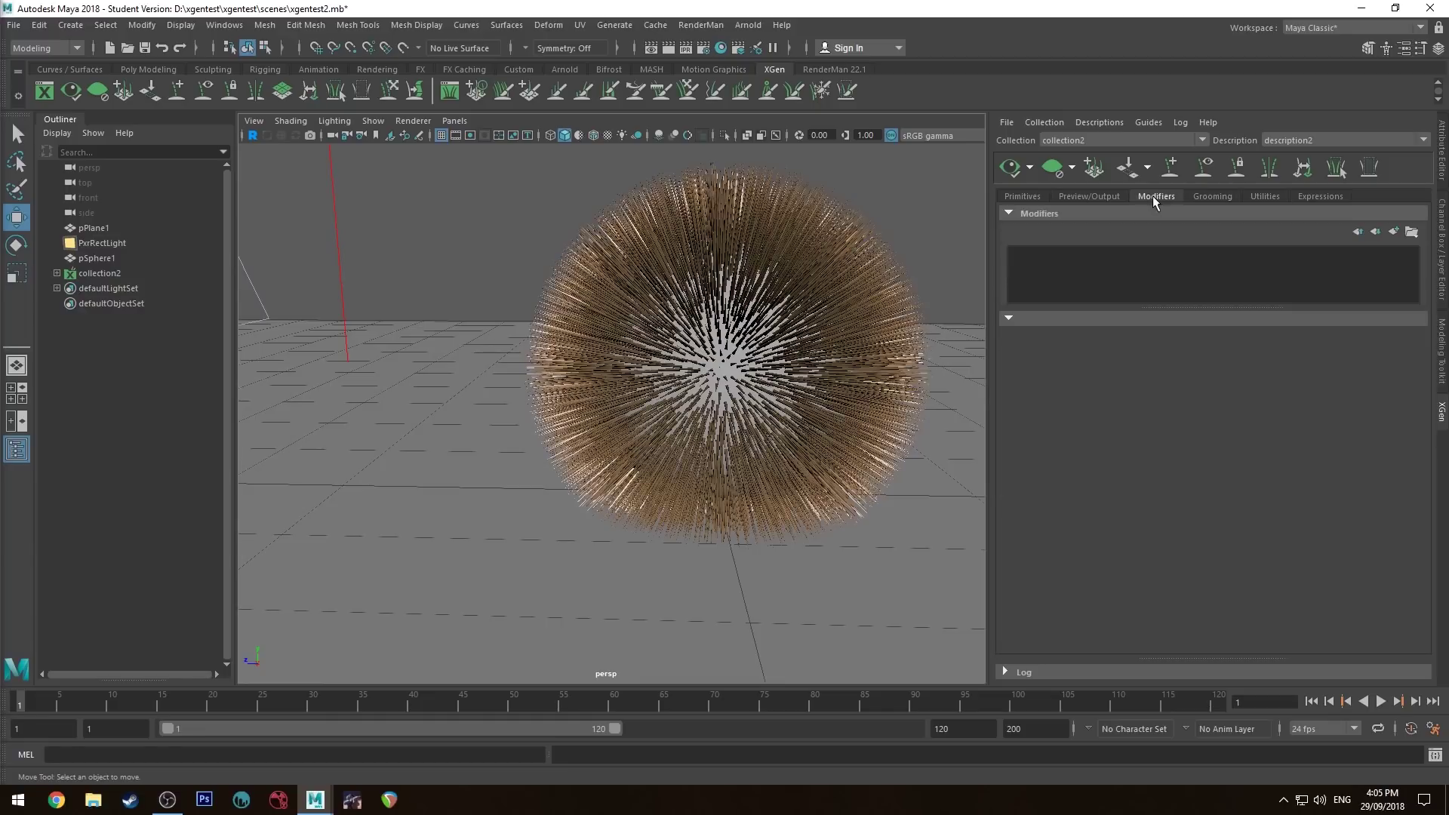
{"action": "left_click", "coordinate": [1394, 233]}
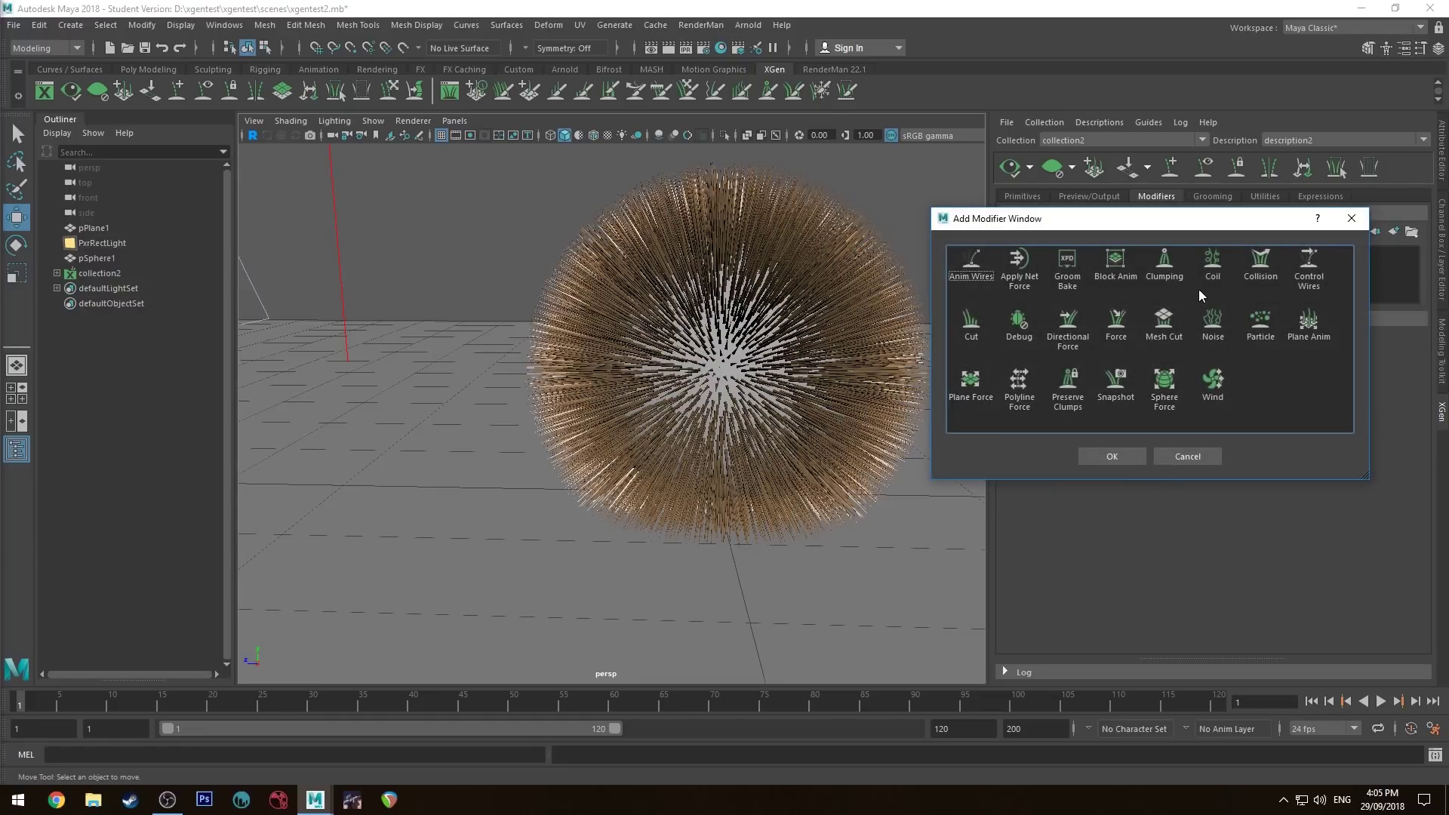
{"action": "left_click", "coordinate": [1211, 329]}
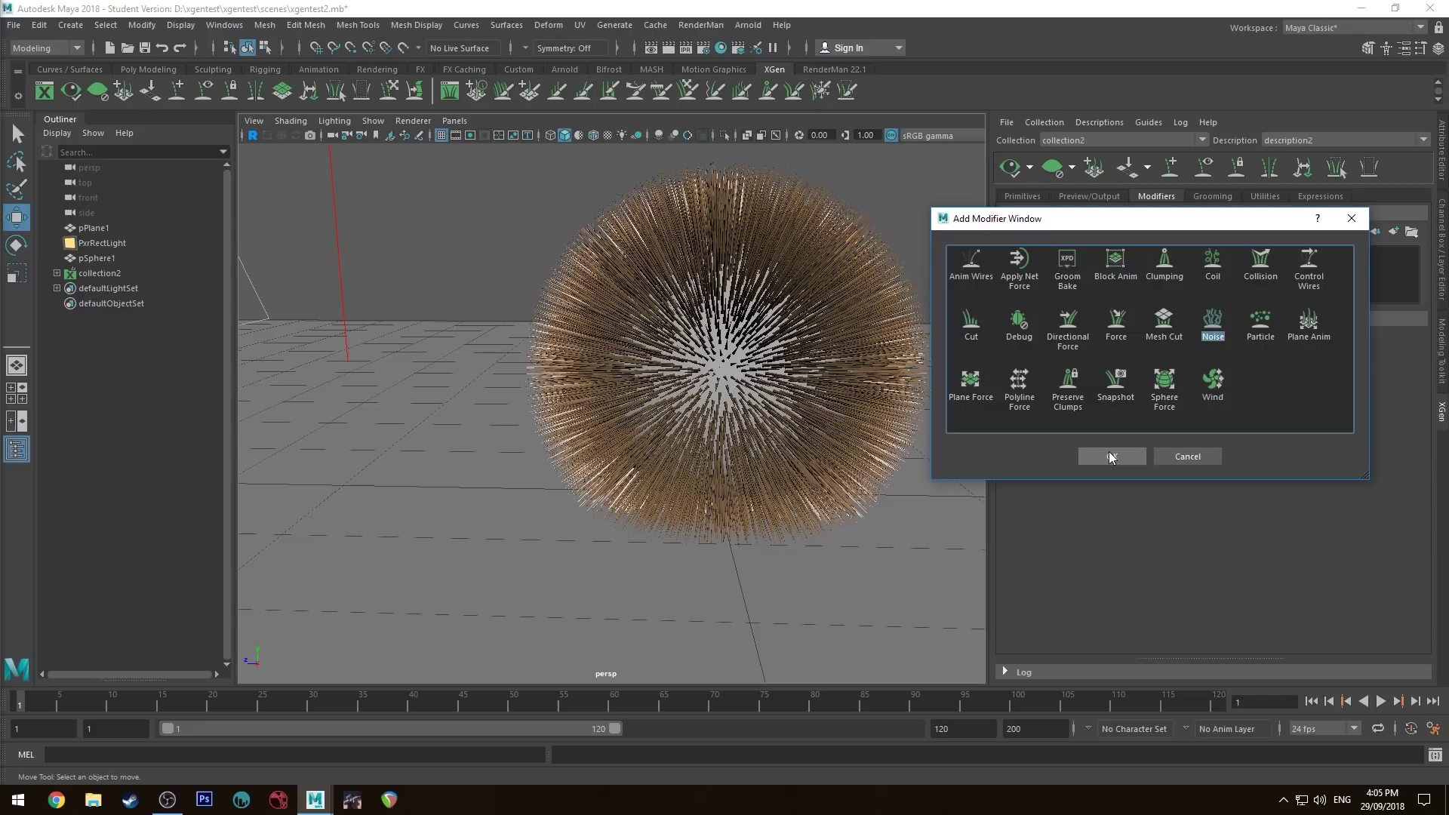
{"action": "left_click", "coordinate": [1111, 457]}
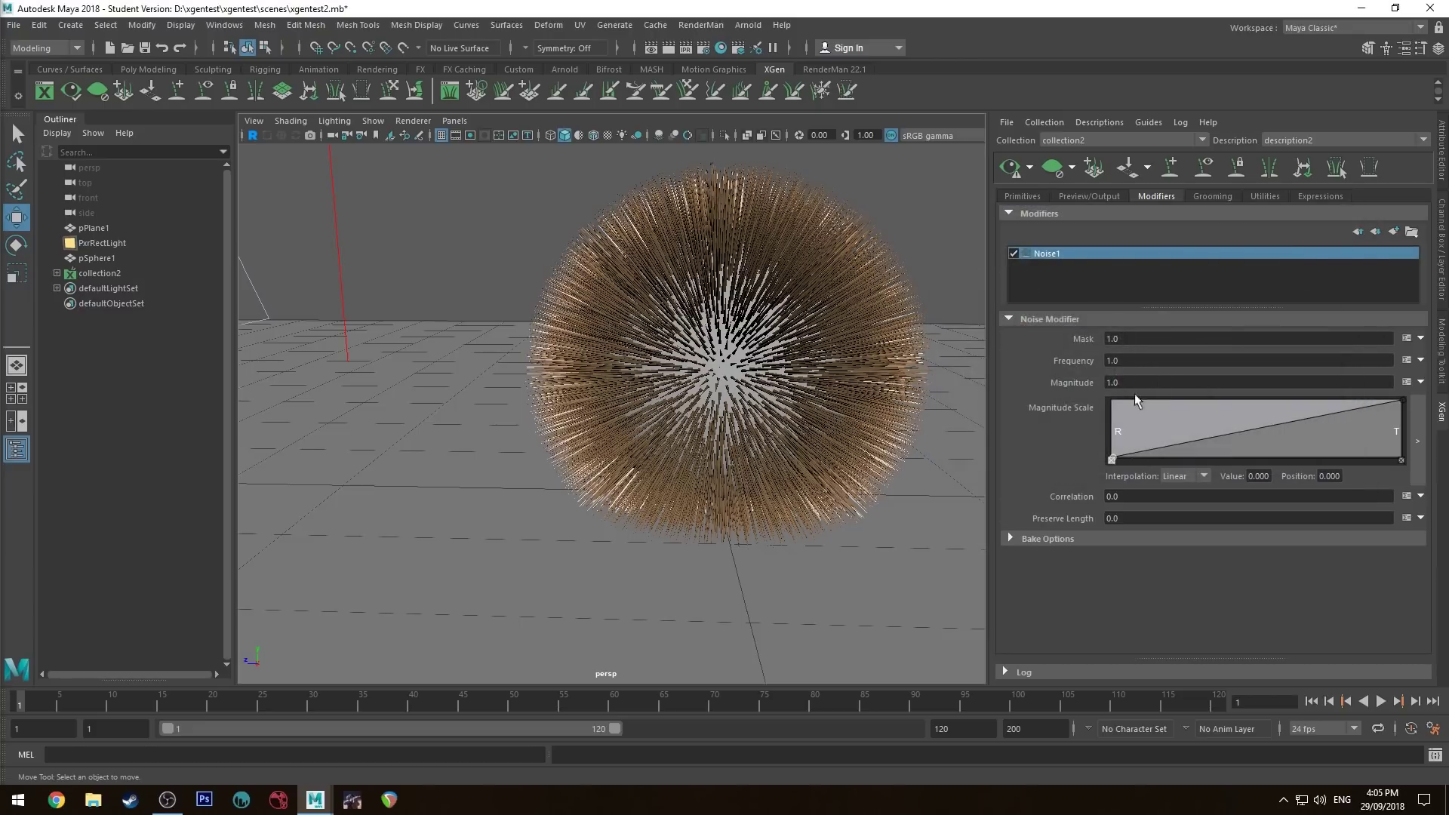
{"action": "left_click", "coordinate": [1010, 167]}
{"action": "left_click_drag", "start_coordinate": [881, 220], "coordinate": [847, 282], "text": "alt"}
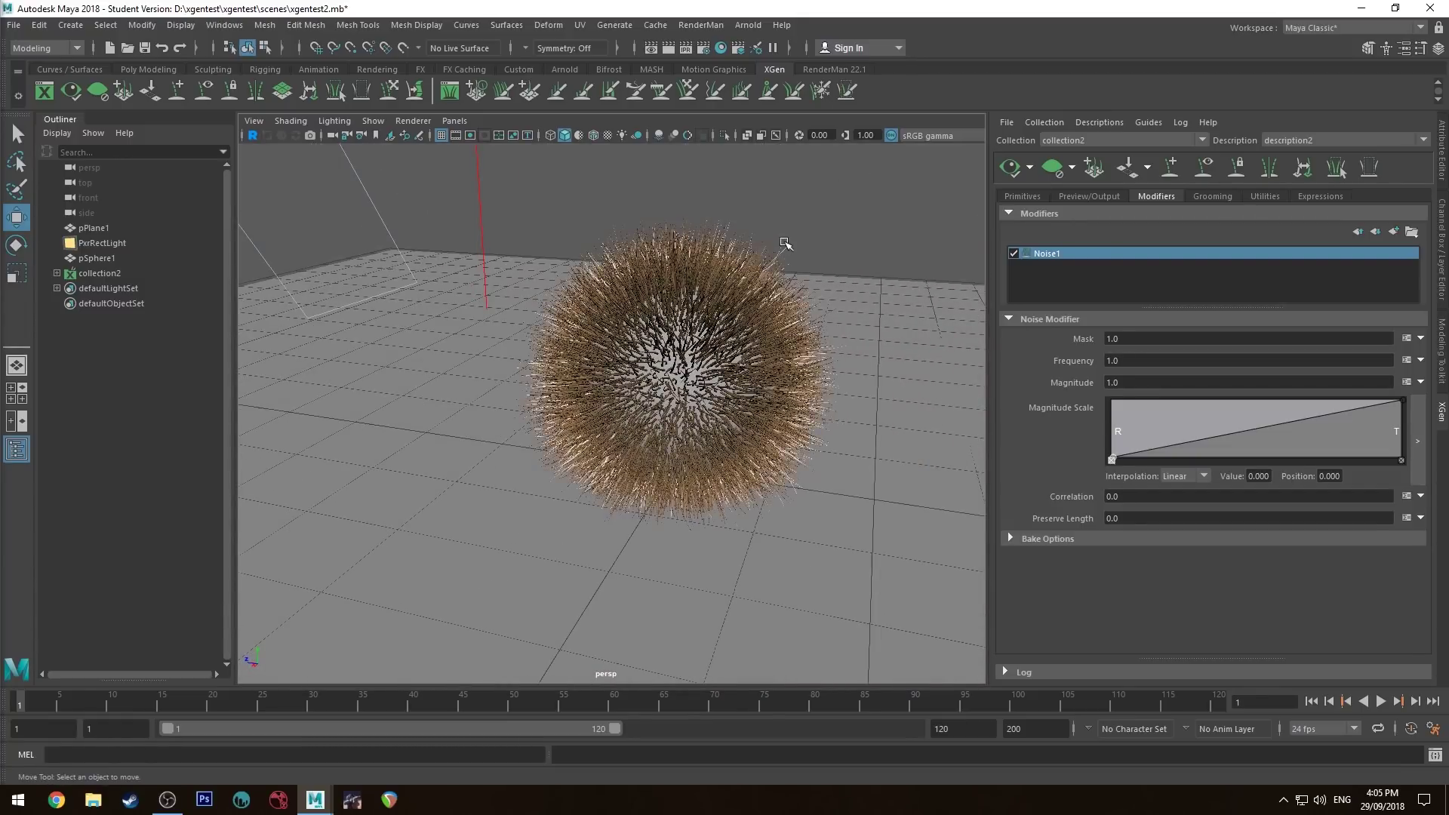
Set the XGen output renderer for description2 to RenderMan.
{"action": "left_click", "coordinate": [1091, 197]}
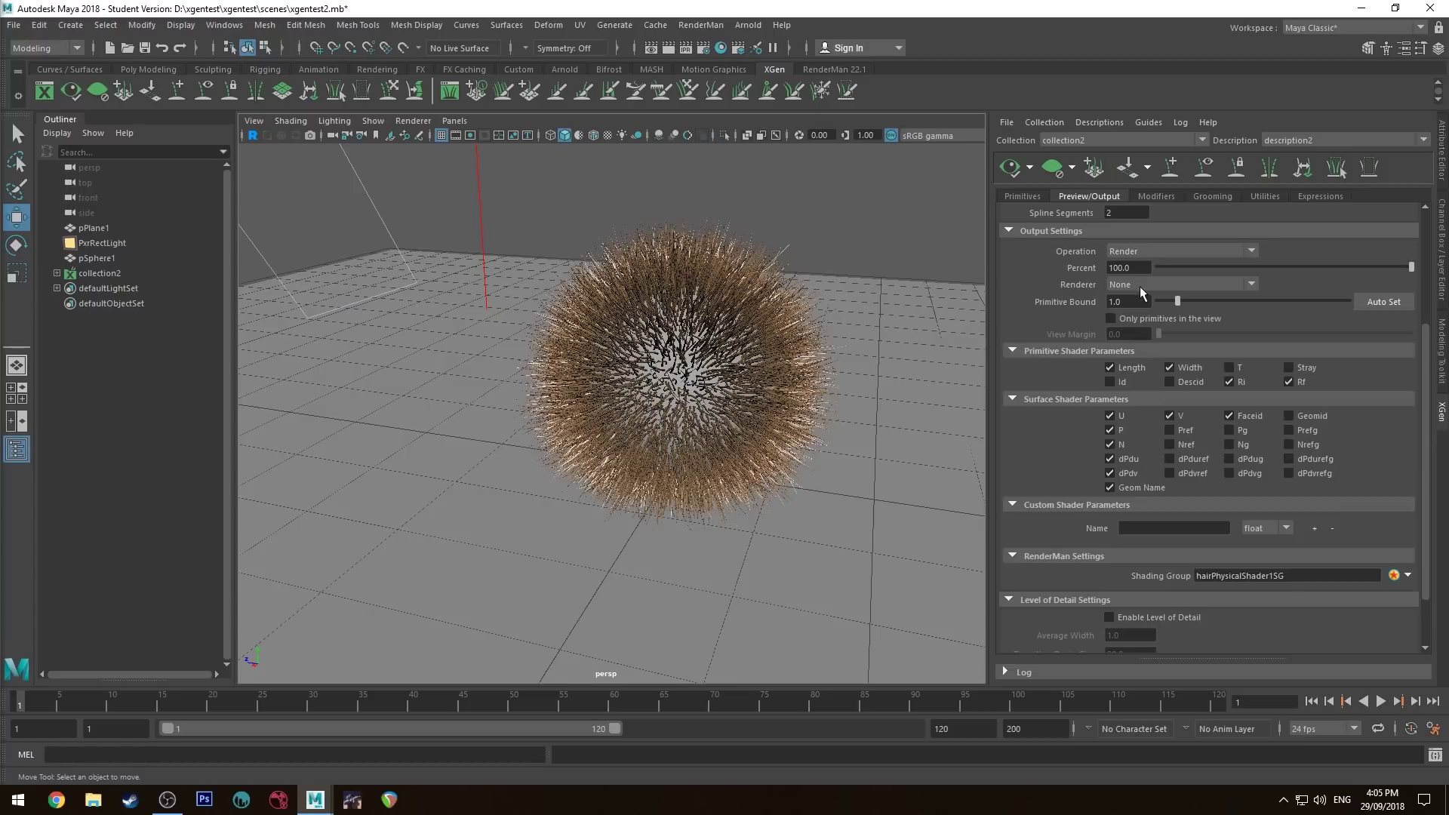
{"action": "scroll", "coordinate": [1056, 320], "scroll_direction": "up", "scroll_amount": 3}
{"action": "scroll", "coordinate": [1051, 287], "scroll_direction": "up", "scroll_amount": 1}
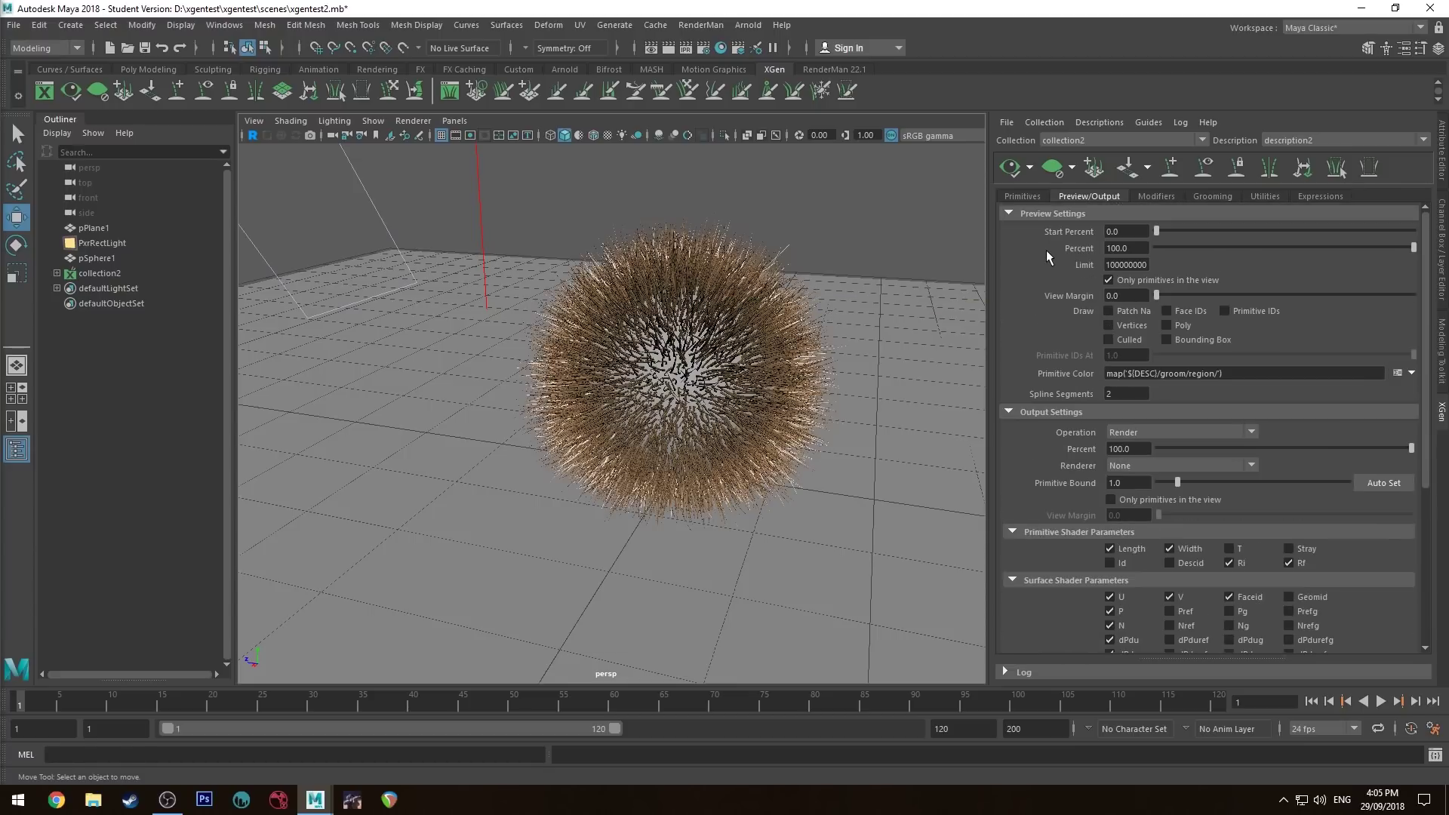
{"action": "left_click", "coordinate": [1139, 465]}
{"action": "left_click", "coordinate": [1144, 483]}
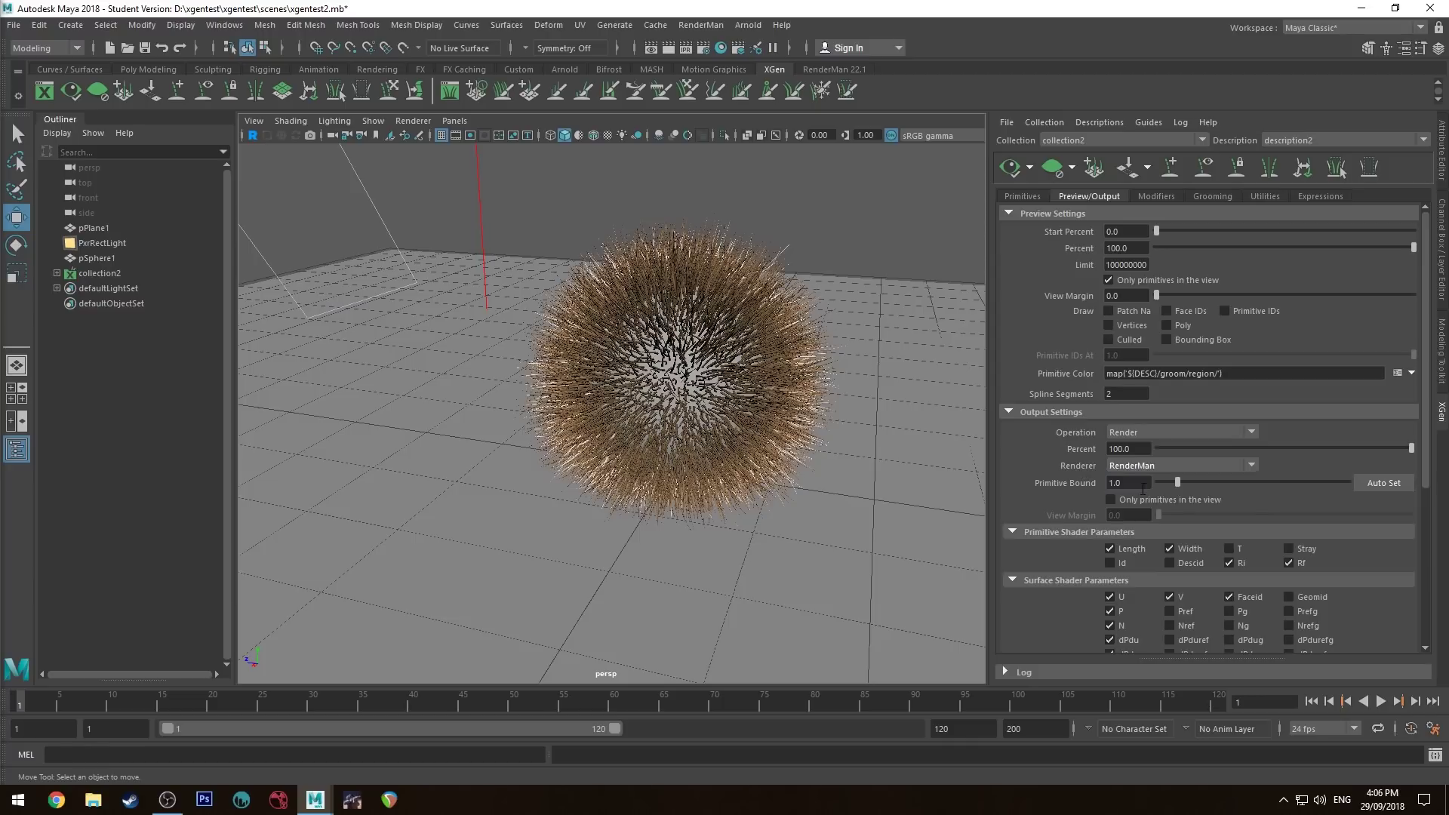
{"action": "left_click", "coordinate": [1125, 431]}
{"action": "left_click", "coordinate": [1128, 507]}
Create a PxrMarschnerHair shader as the fur's RenderMan shading group.
{"action": "scroll", "coordinate": [1035, 419], "scroll_direction": "down", "scroll_amount": 5}
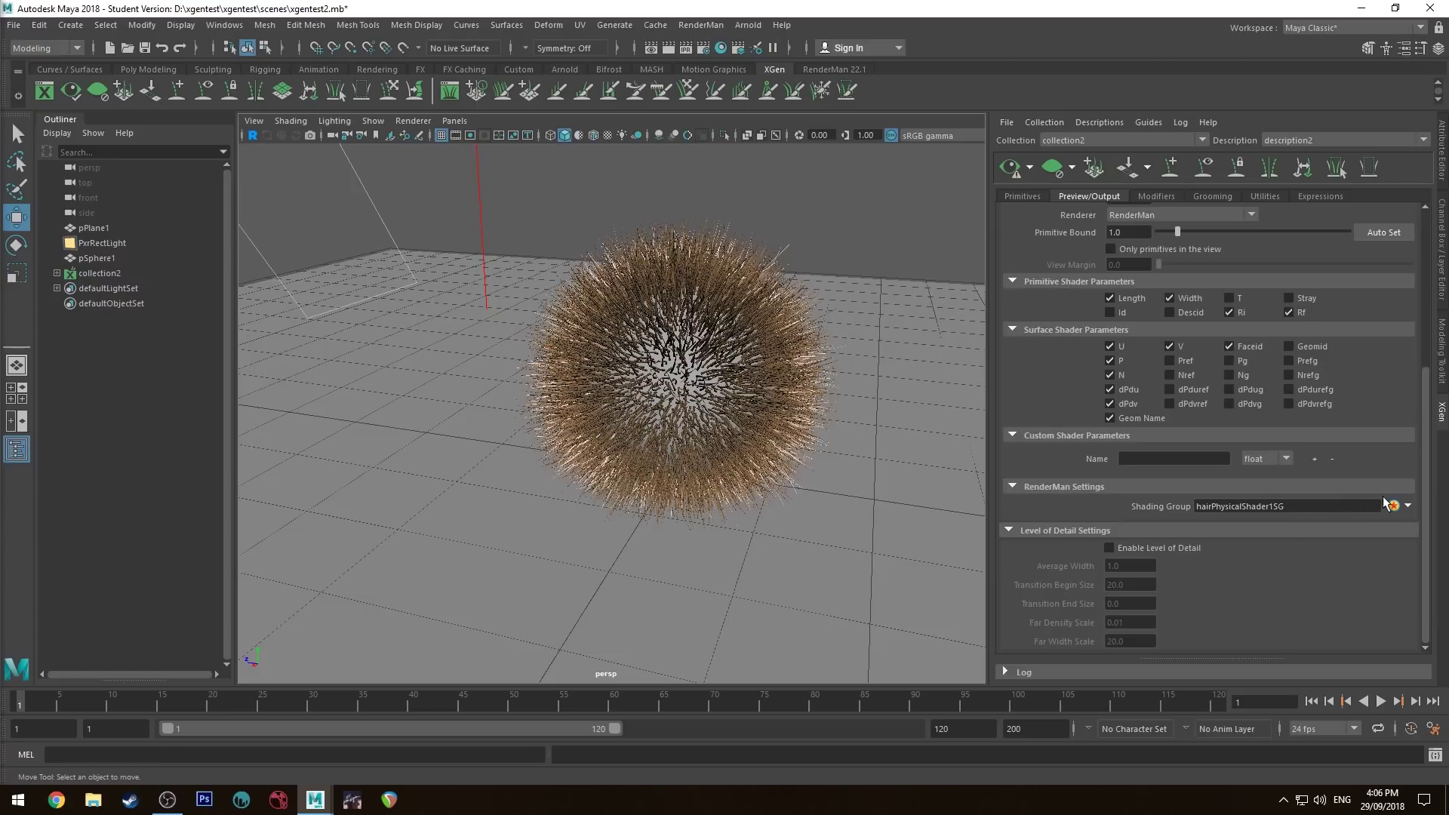
{"action": "left_click", "coordinate": [1409, 506]}
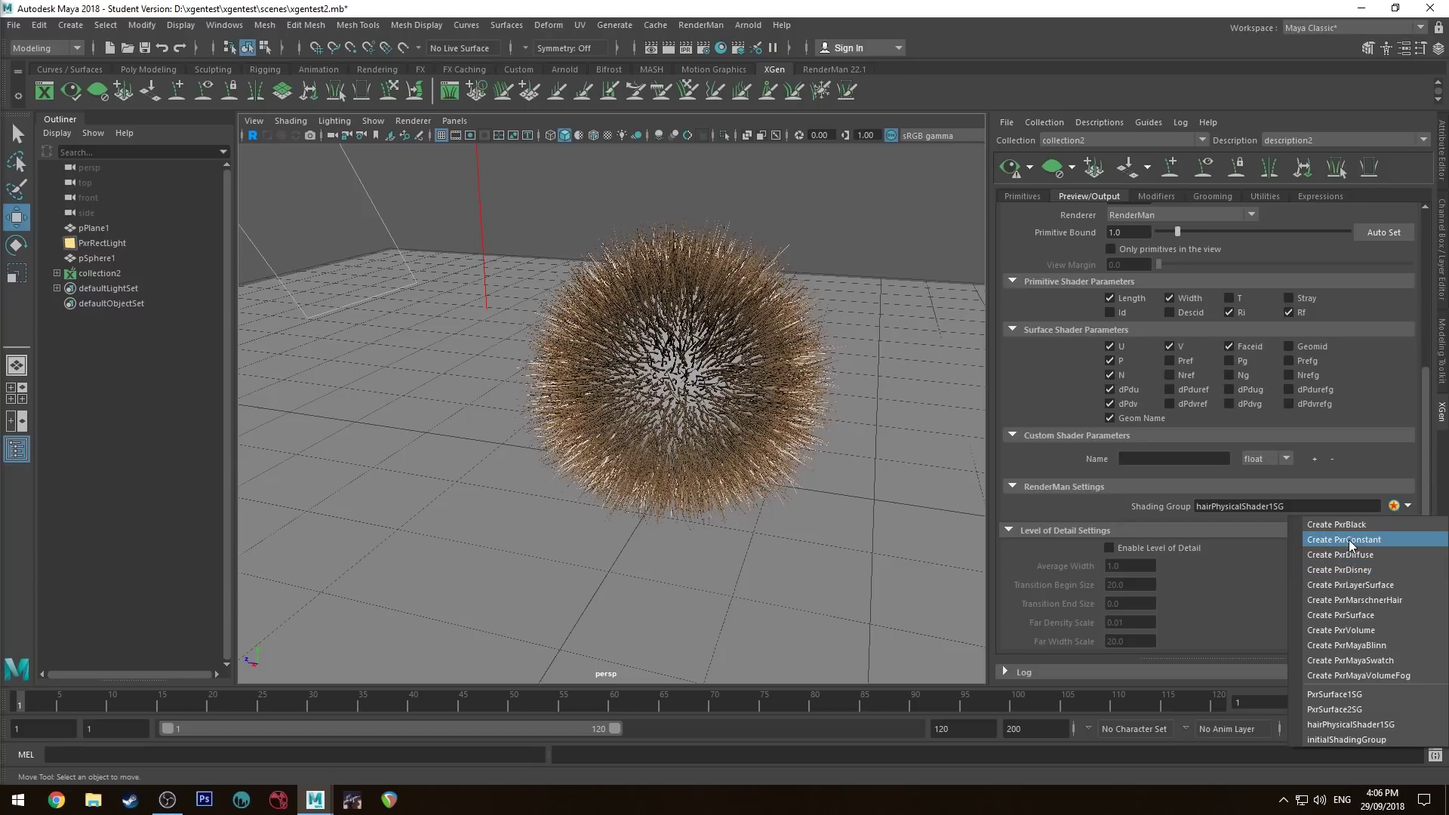
{"action": "left_click", "coordinate": [1388, 600]}
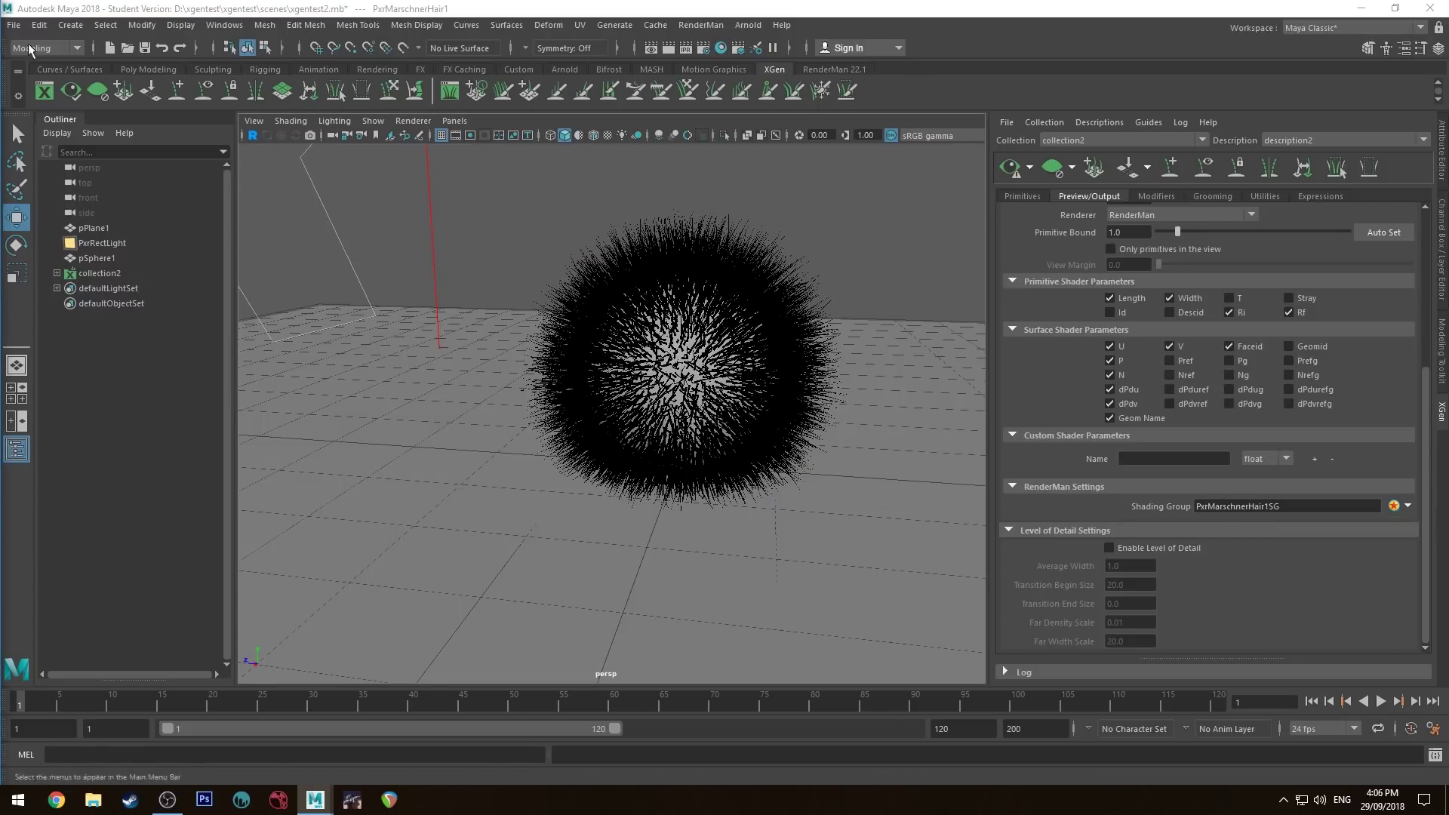
Graph the PxrMarschnerHair material in the Hypershade, set its Diffuse Gain to 1.000 and its Diffuse Color to brown.
{"action": "left_click", "coordinate": [721, 47]}
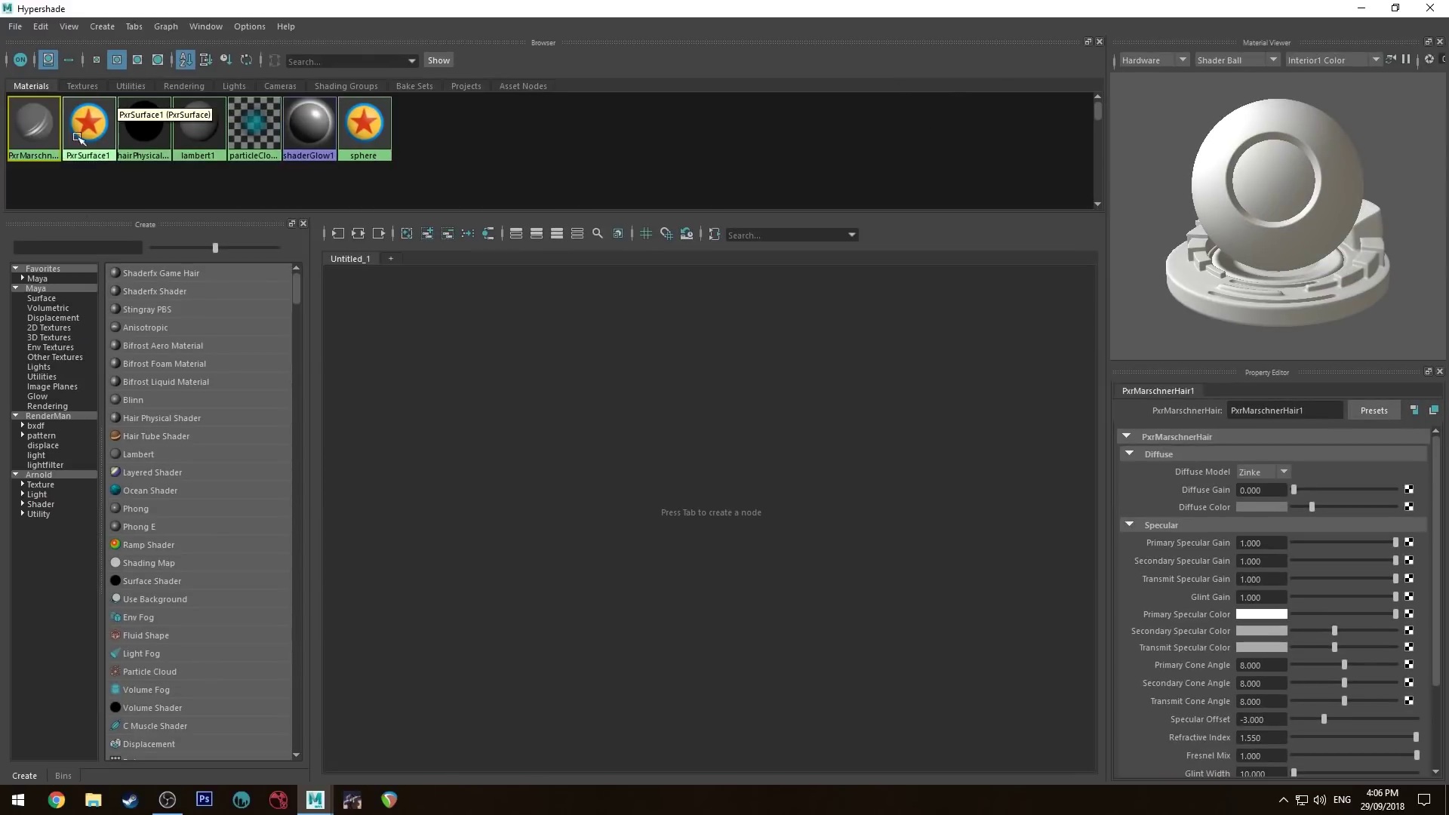
{"action": "left_click", "coordinate": [352, 233]}
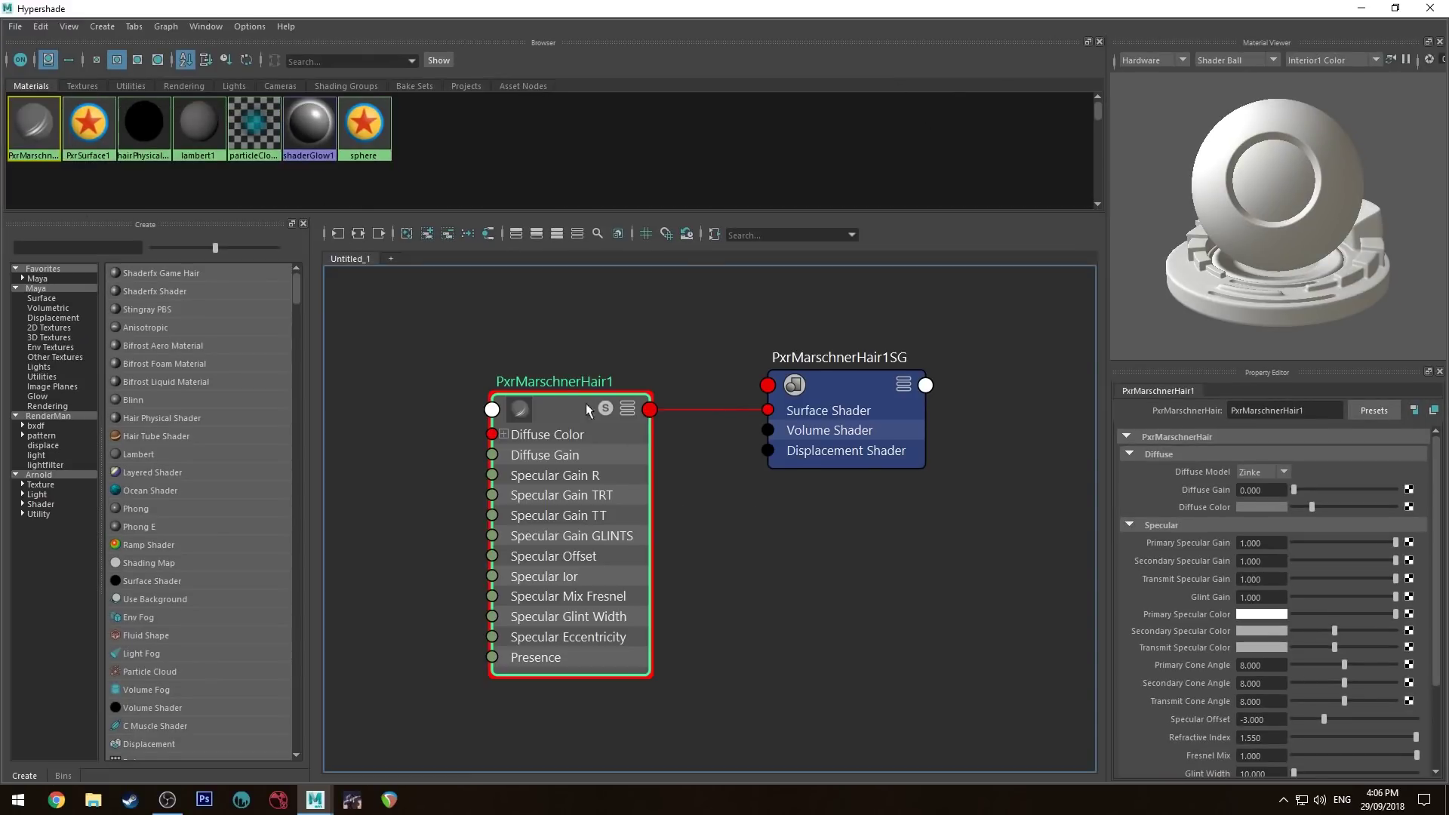
{"action": "left_click_drag", "start_coordinate": [1295, 490], "coordinate": [1397, 490]}
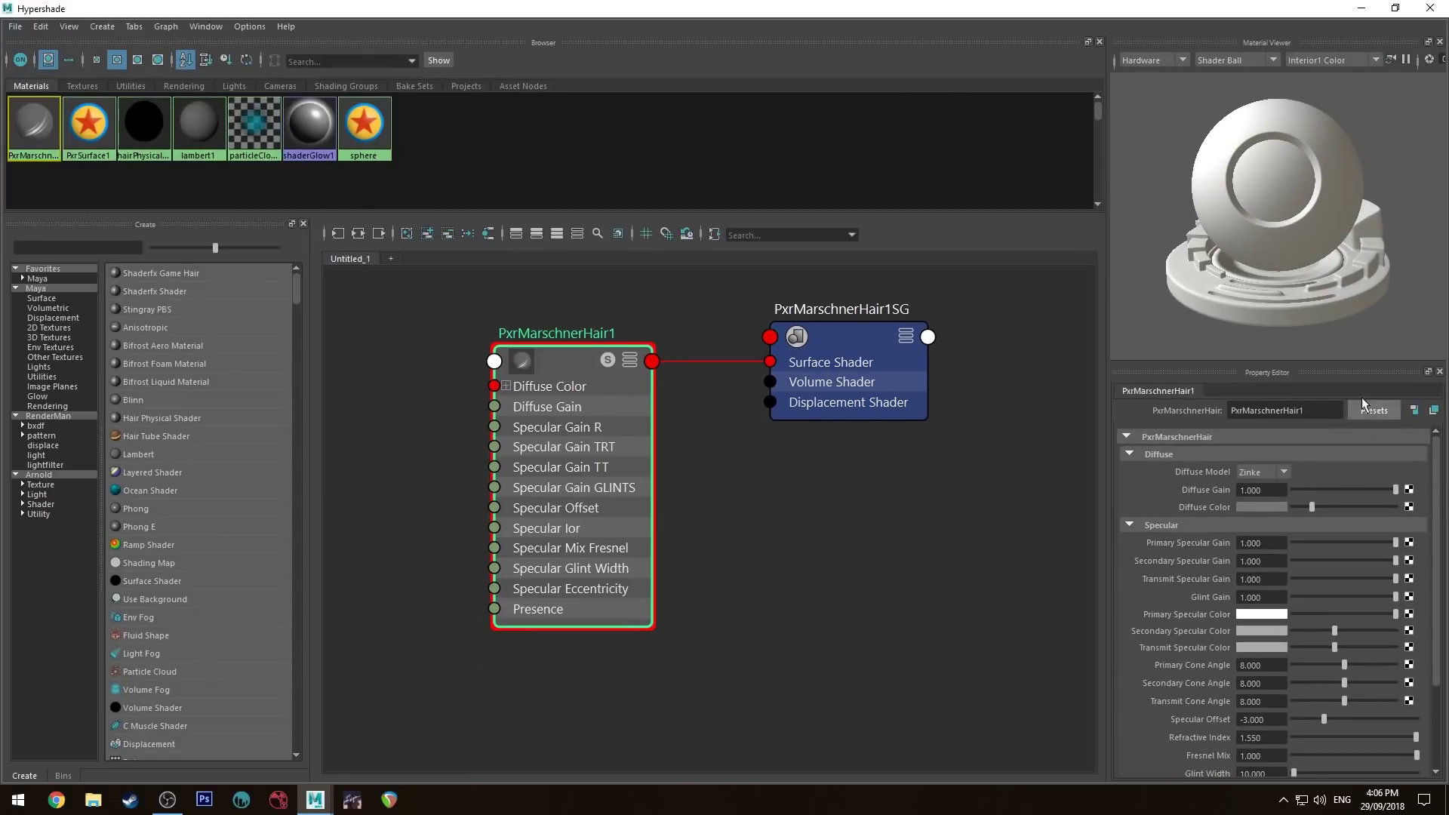
{"action": "left_click", "coordinate": [1275, 506]}
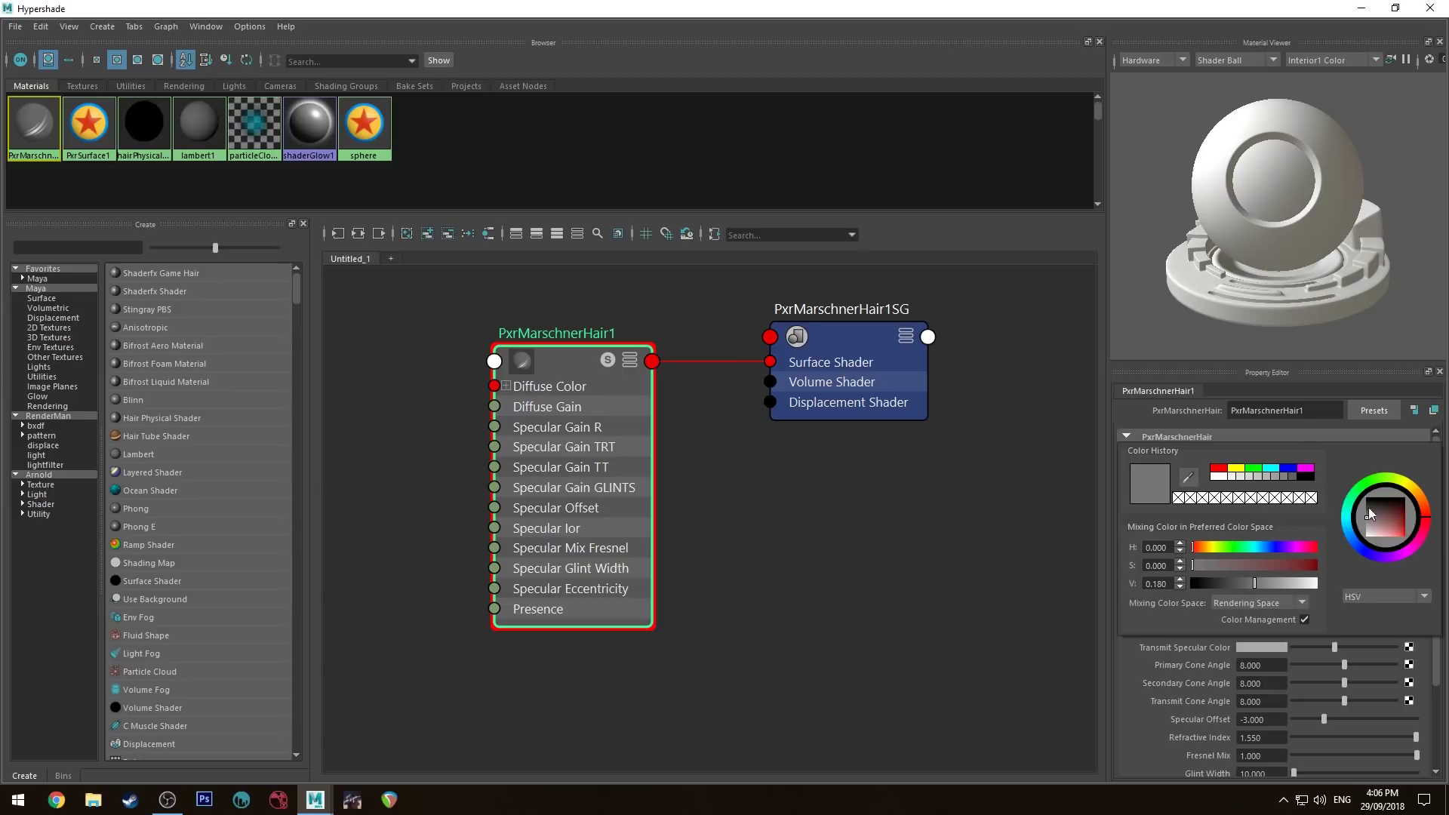
{"action": "left_click", "coordinate": [1397, 527]}
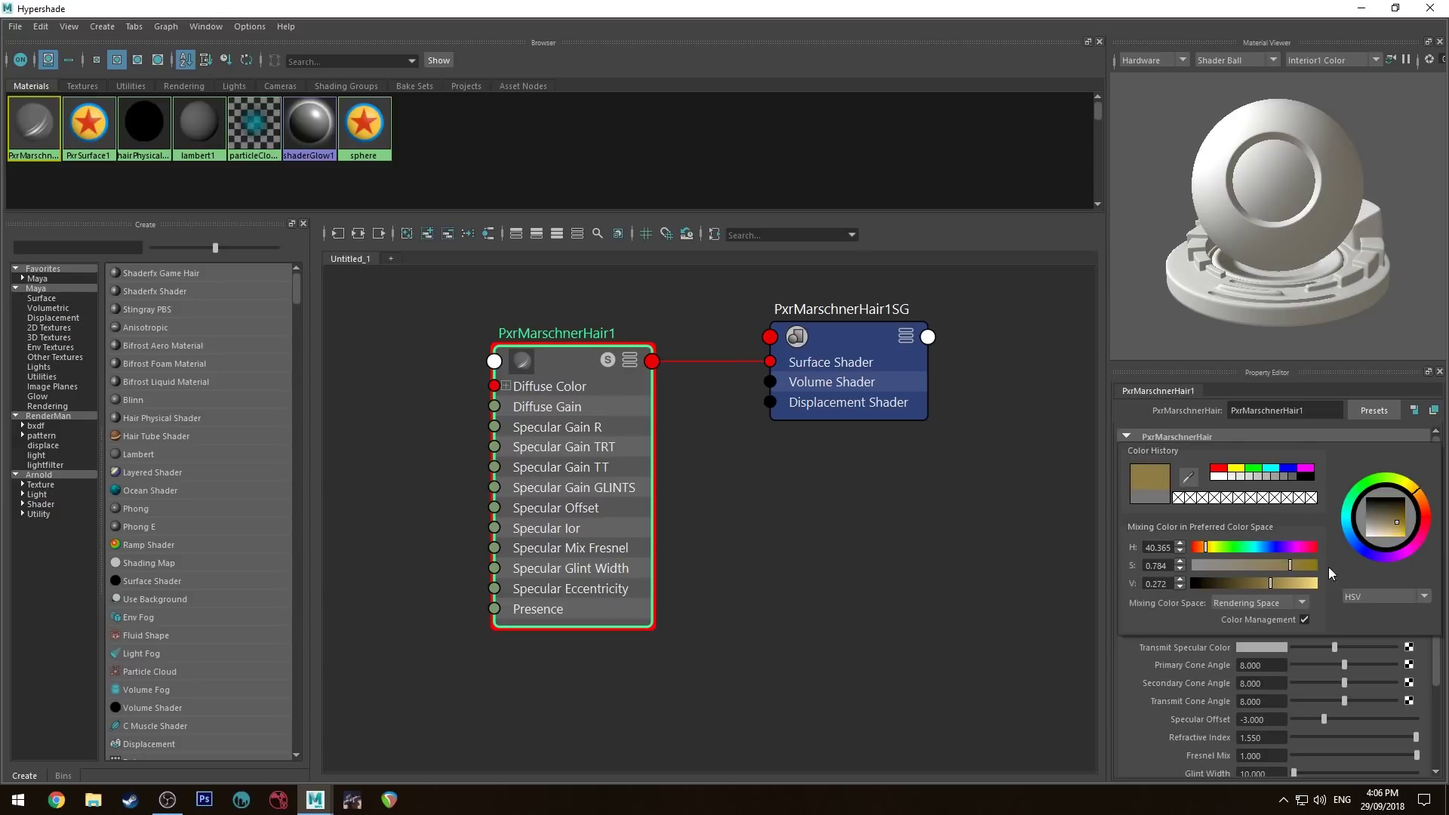
{"action": "left_click_drag", "start_coordinate": [1421, 498], "coordinate": [1422, 508]}
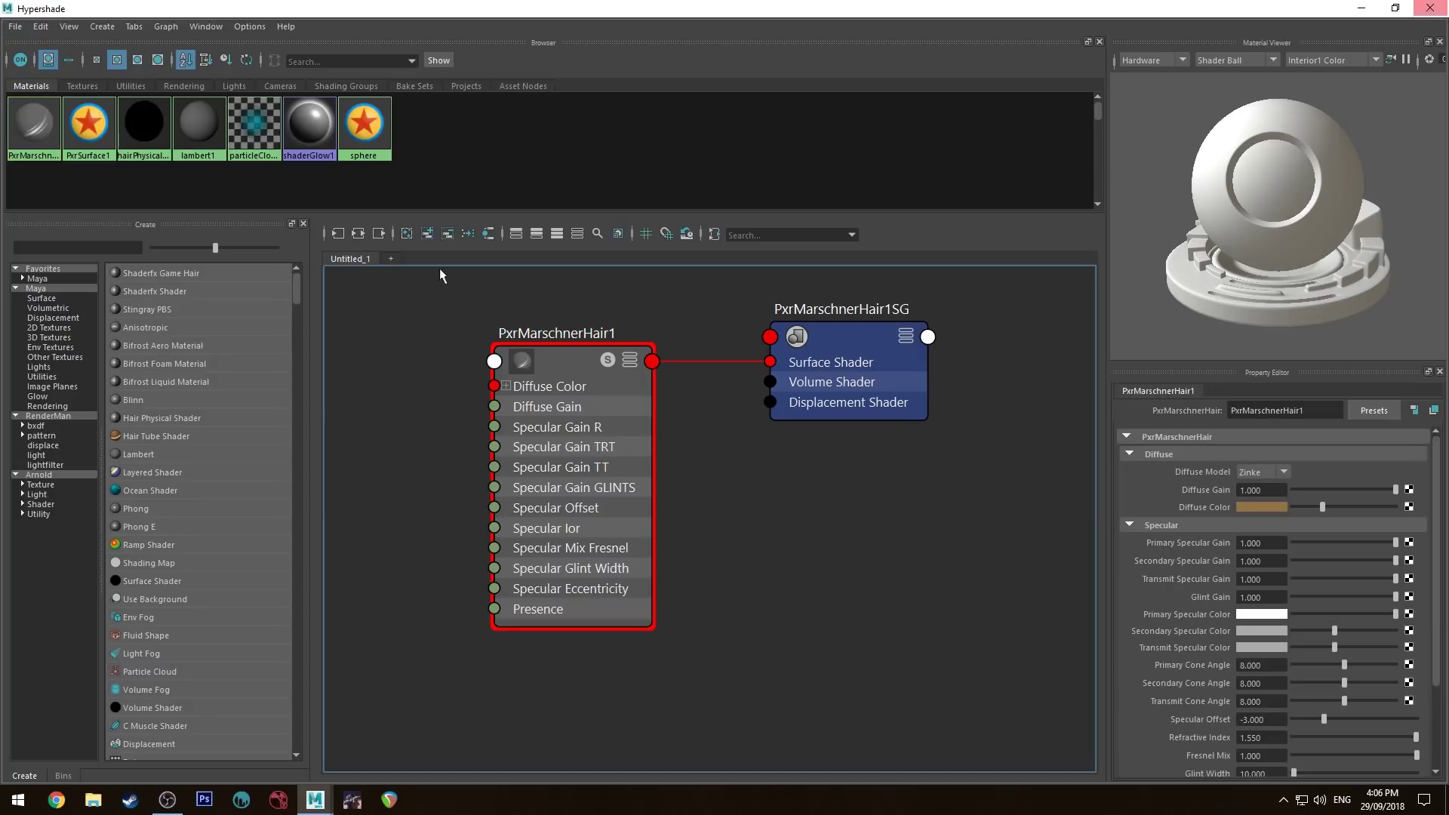
Give the sphere material the same brown diffuse color as the hair shader and close the Hypershade.
{"action": "left_click", "coordinate": [370, 124]}
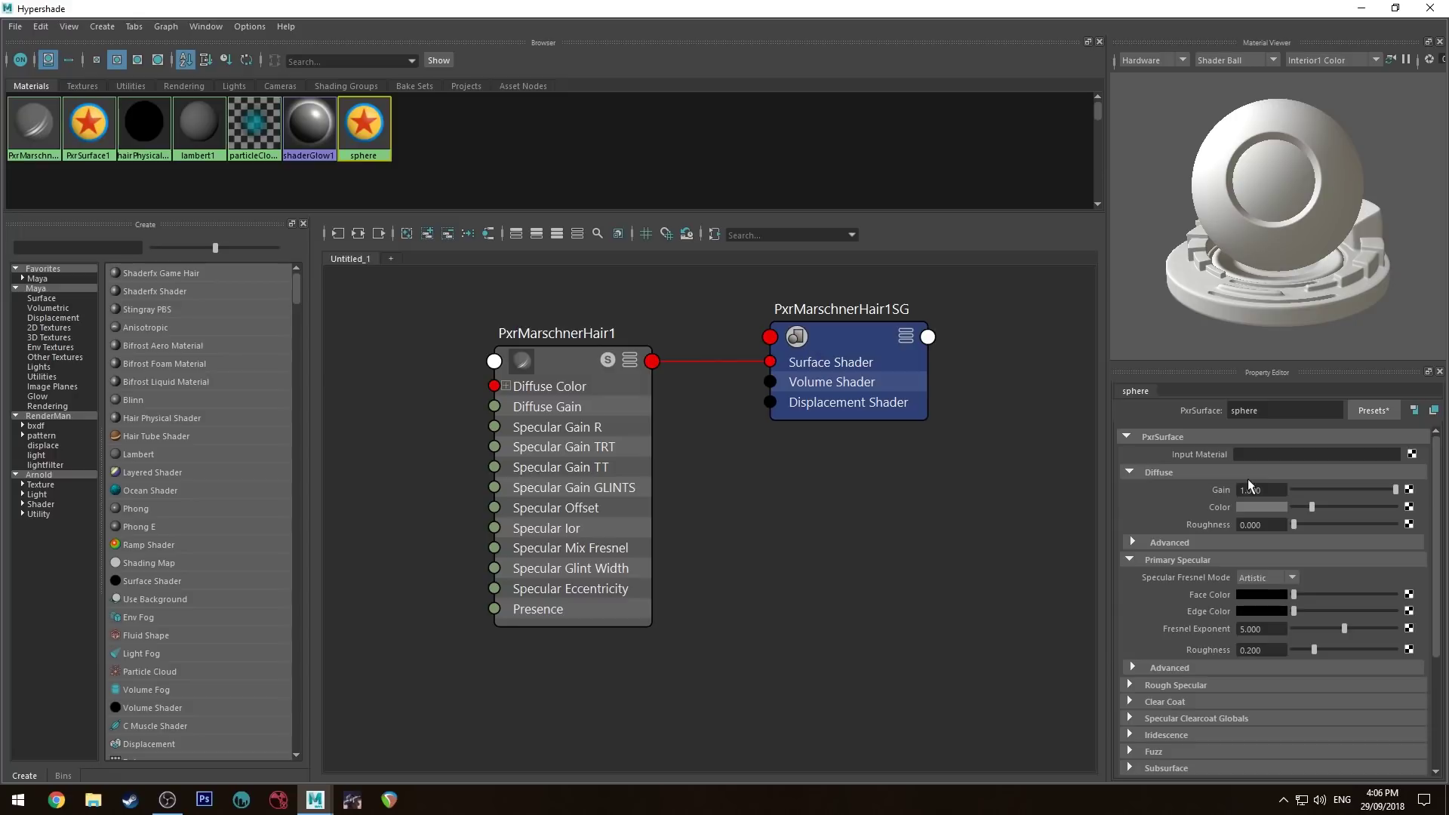
{"action": "left_click", "coordinate": [1270, 511]}
{"action": "left_click", "coordinate": [1175, 508]}
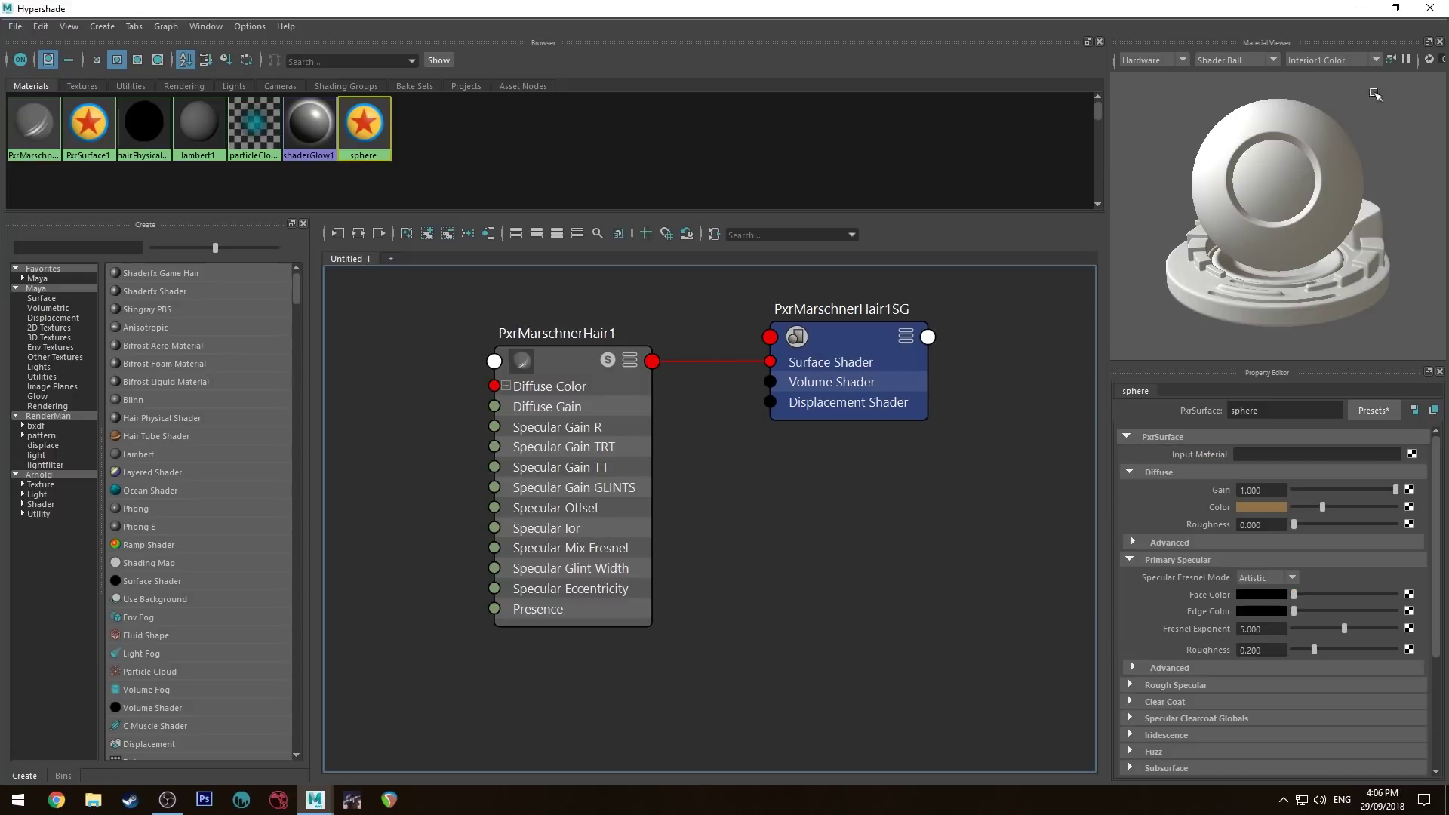
{"action": "left_click", "coordinate": [1431, 8]}
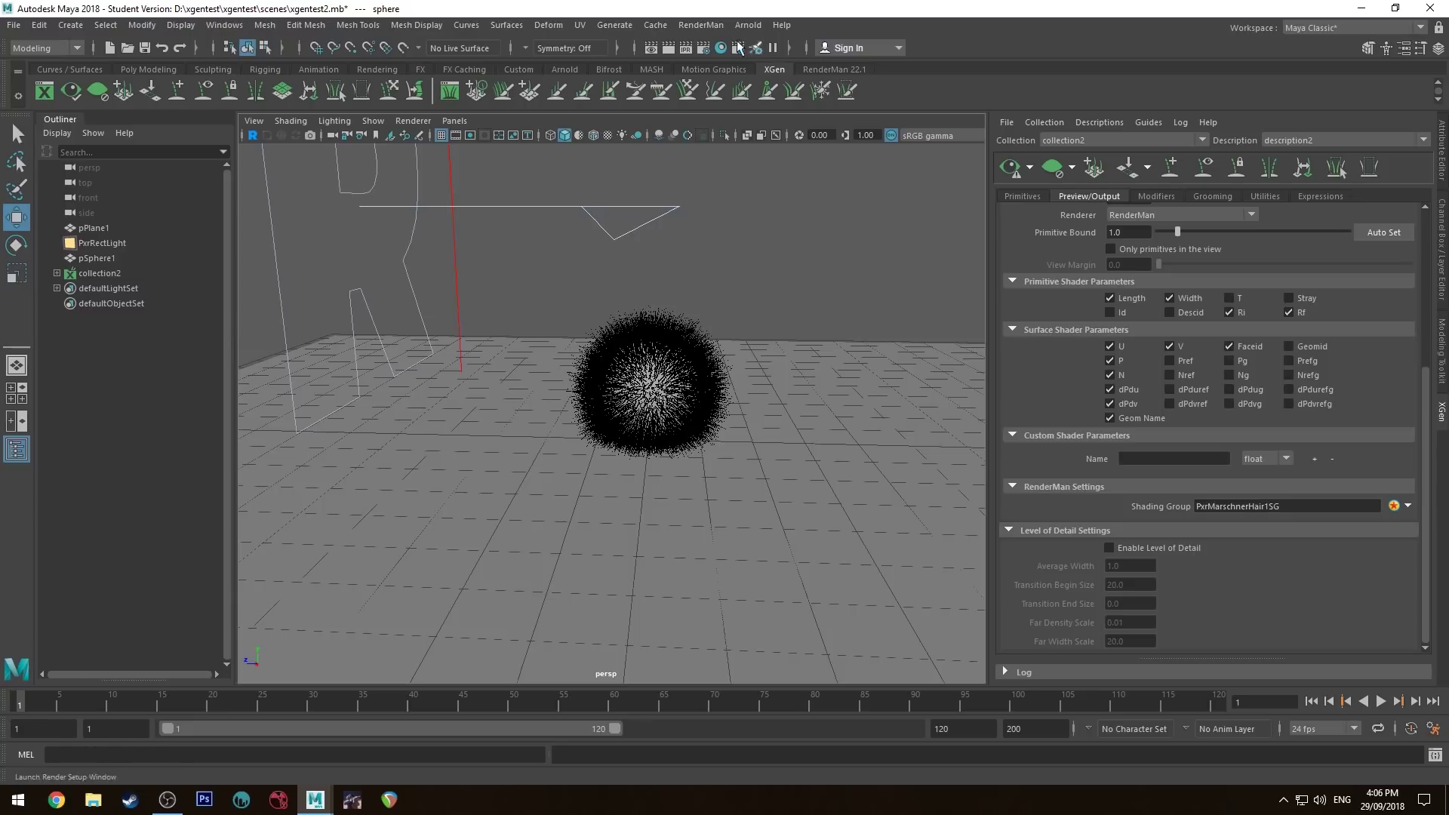
Change the scene's renderer from Arnold to RenderMan in the Render Settings.
{"action": "left_click", "coordinate": [704, 50]}
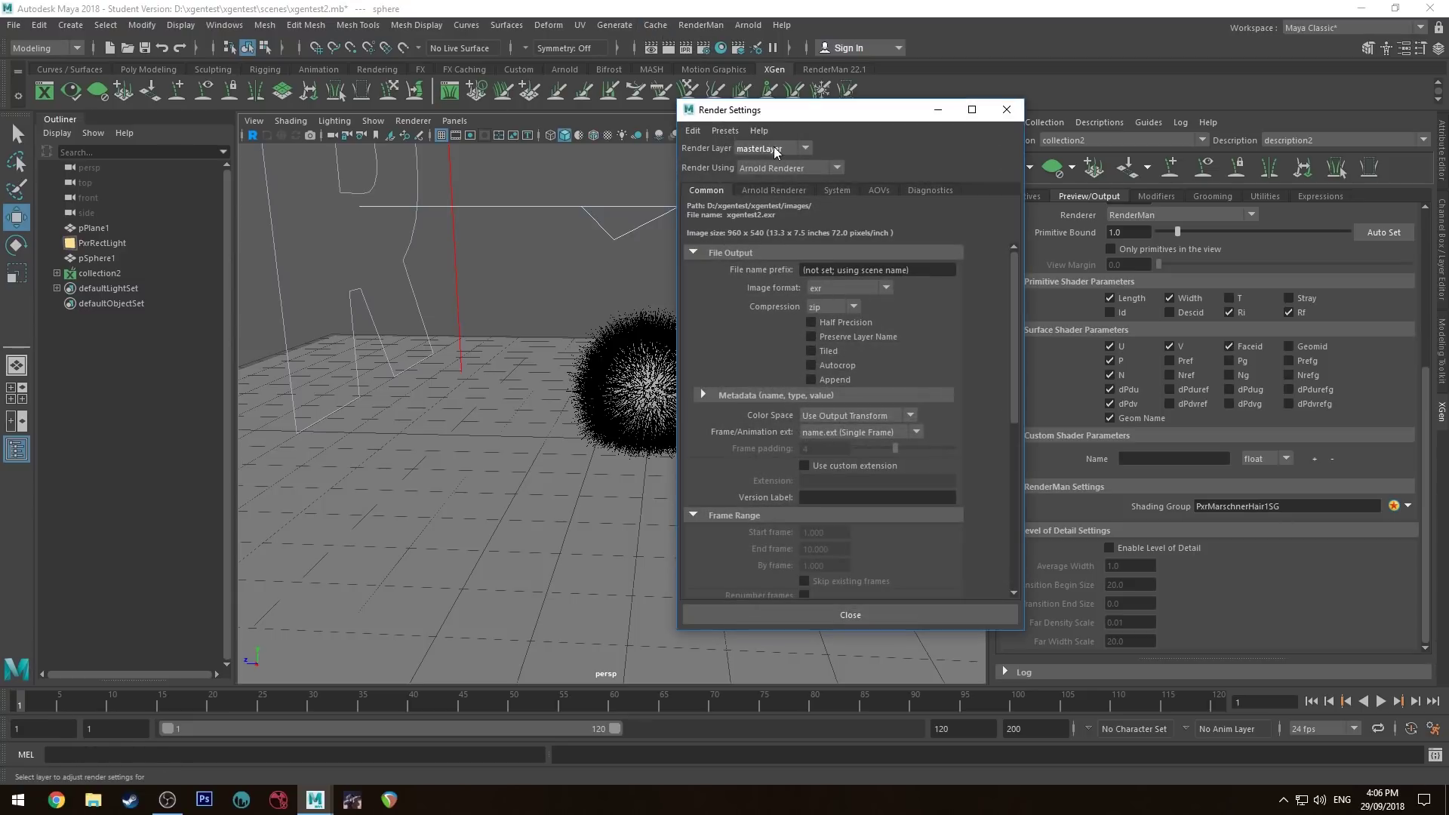
{"action": "left_click", "coordinate": [777, 149]}
{"action": "left_click", "coordinate": [808, 164]}
{"action": "left_click", "coordinate": [823, 168]}
{"action": "left_click", "coordinate": [785, 228]}
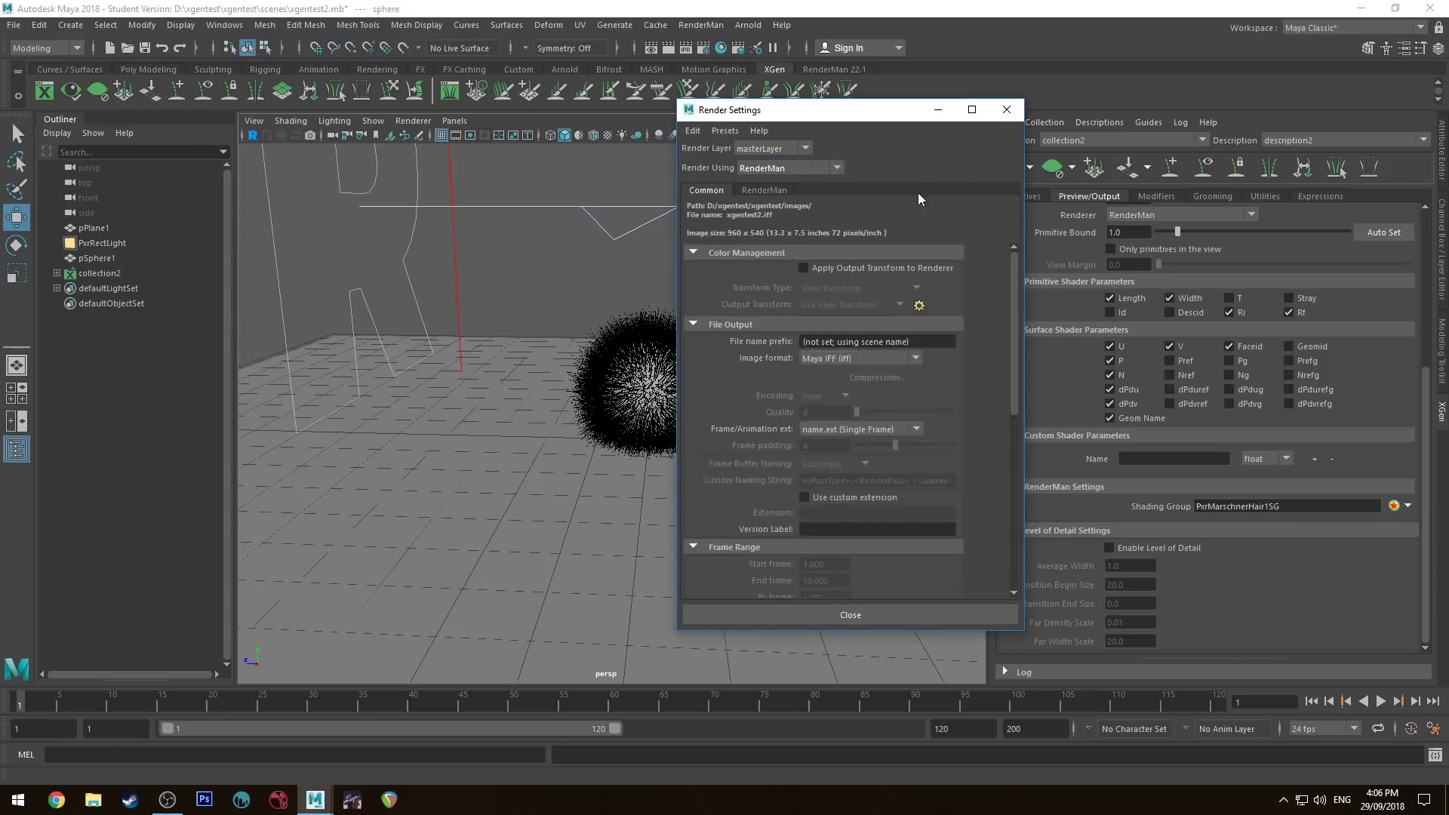
{"action": "left_click", "coordinate": [1007, 111]}
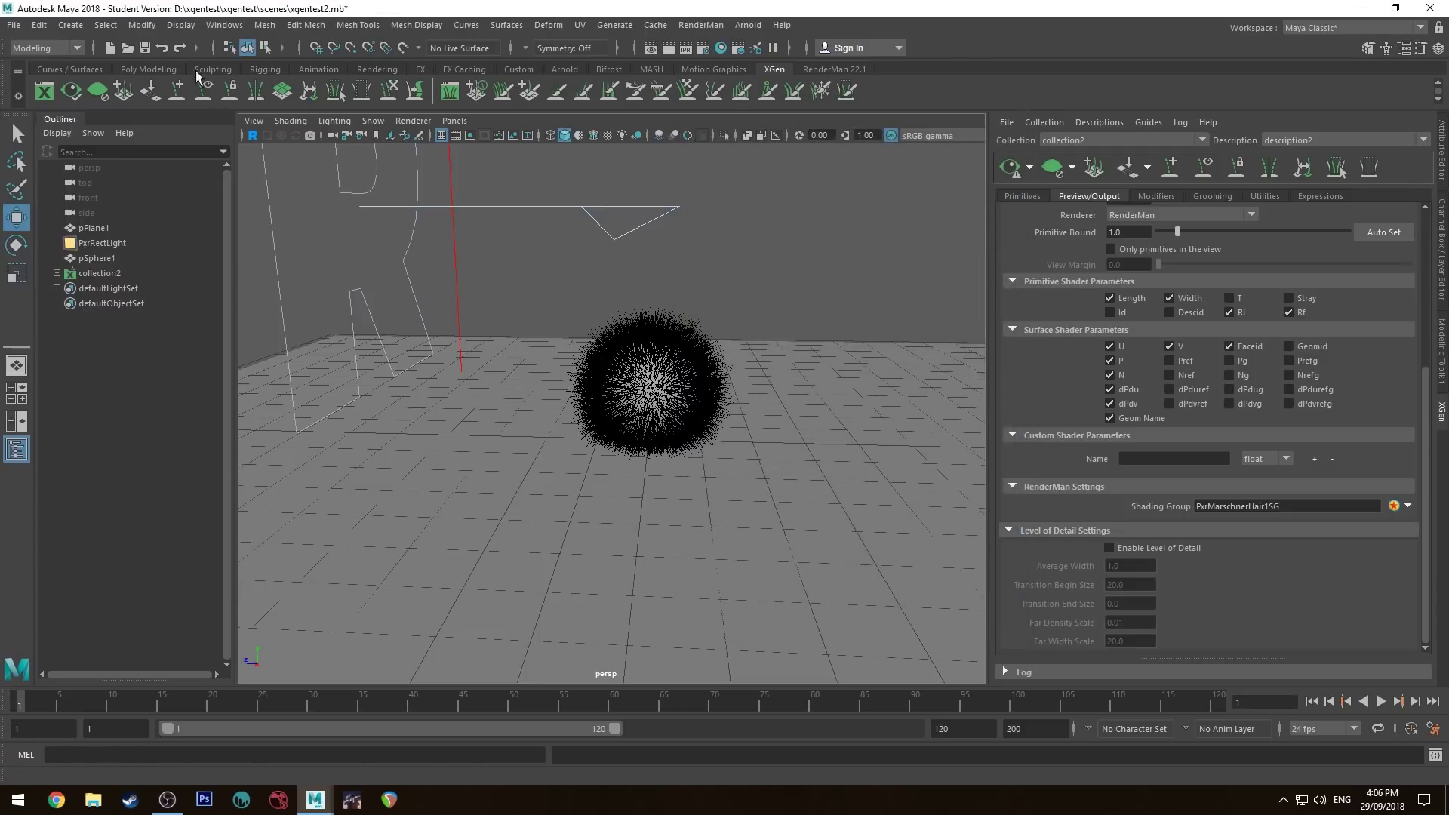
Start an interactive RenderMan (IPR) render of the furry sphere and bring the perspective camera closer to it.
{"action": "left_click", "coordinate": [801, 70]}
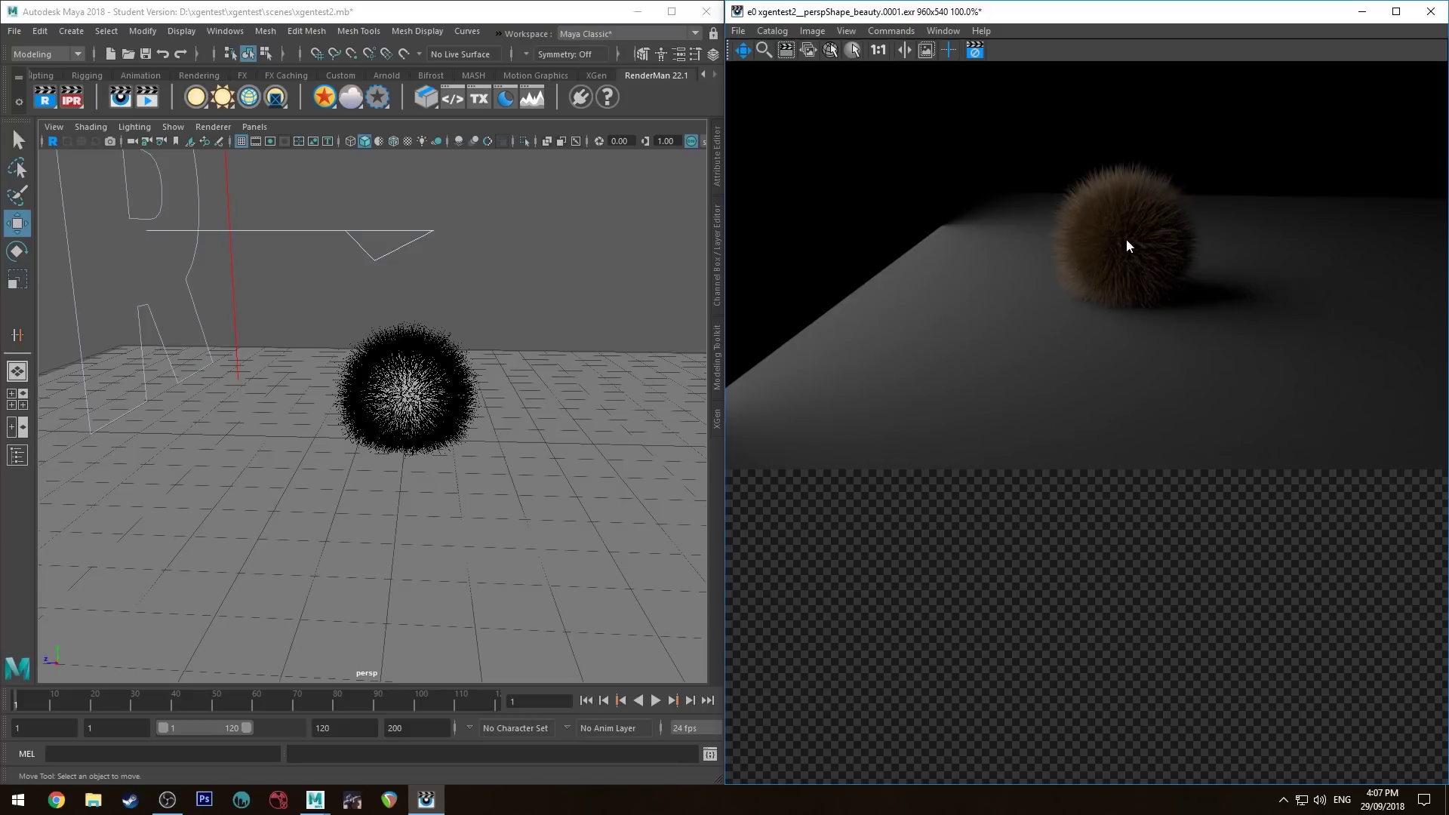
{"action": "right_click_drag", "start_coordinate": [443, 278], "coordinate": [451, 338], "text": "alt"}
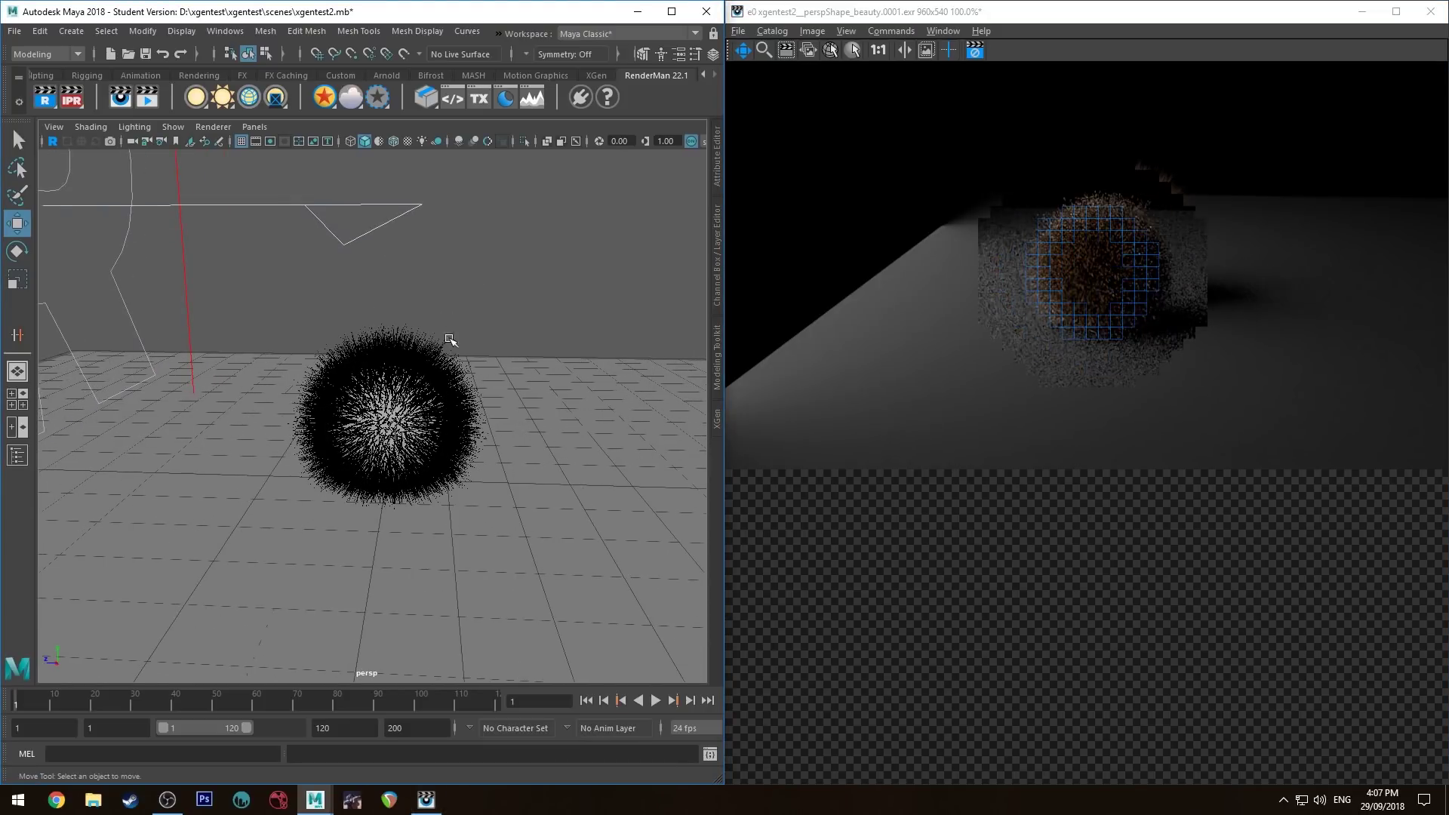
{"action": "right_click_drag", "start_coordinate": [457, 283], "coordinate": [459, 338], "text": "alt"}
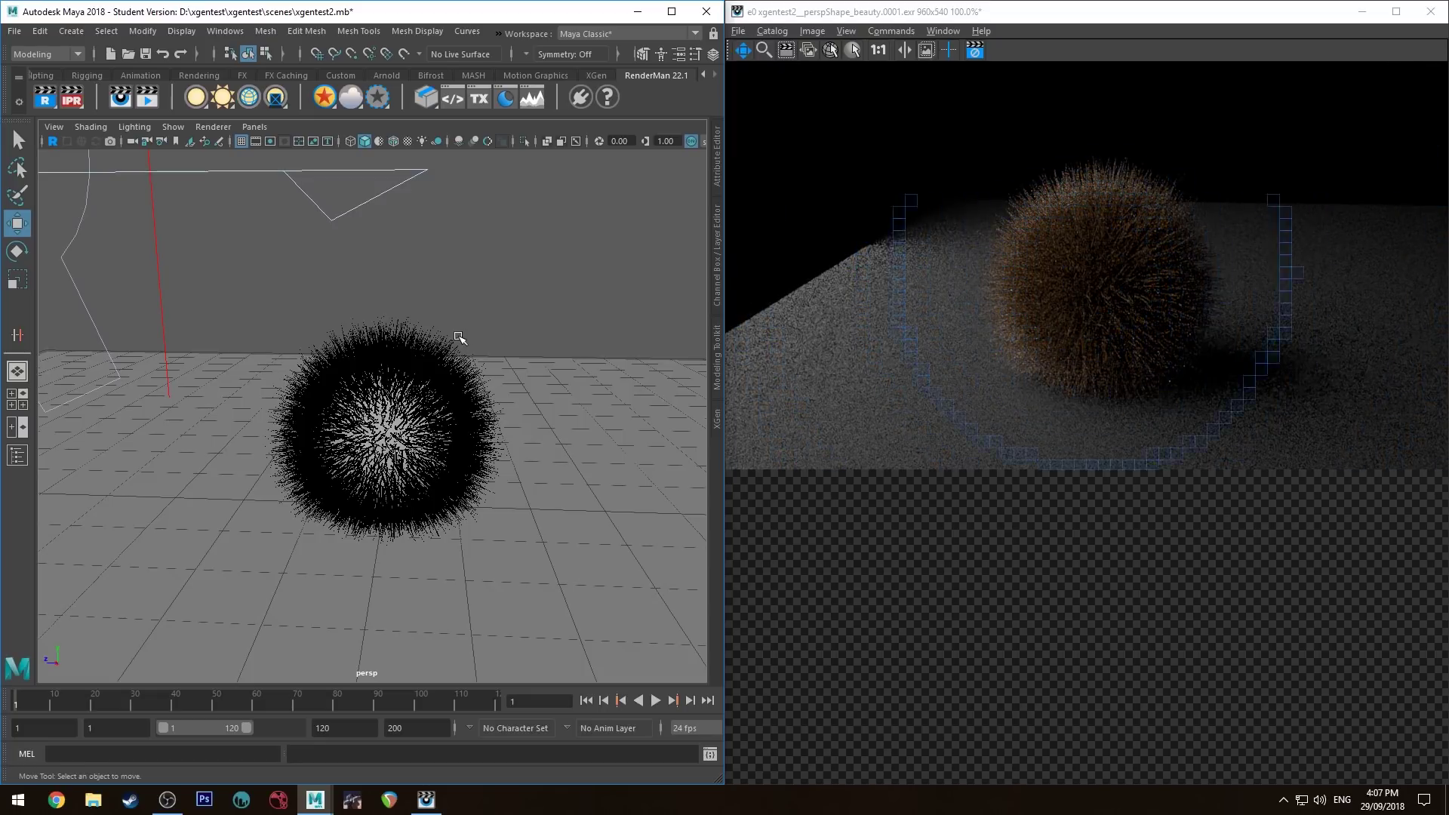
Stop and restart the IPR render, and examine the sphere's fur up close from several camera angles.
{"action": "left_click", "coordinate": [976, 51]}
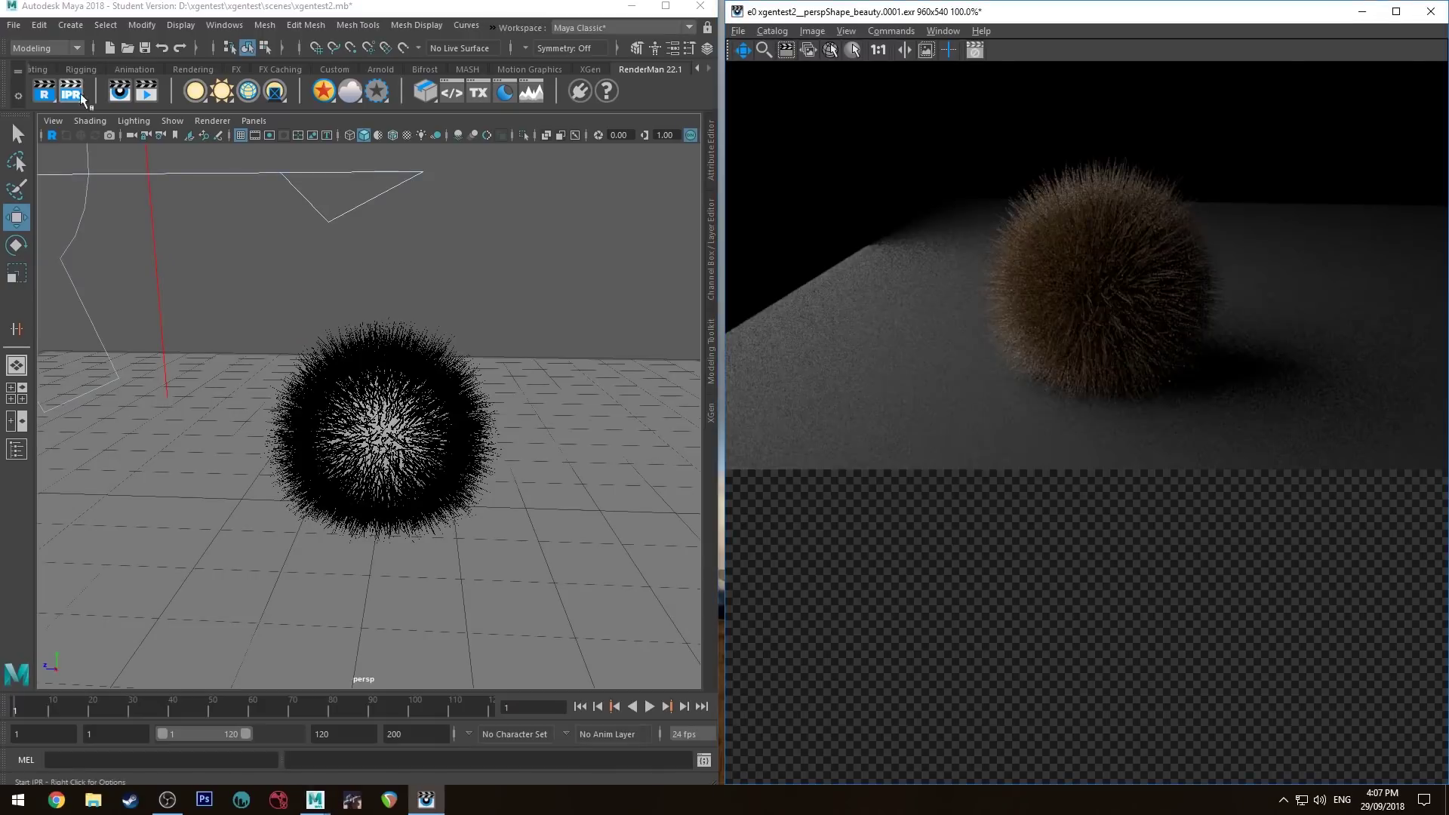
{"action": "left_click_drag", "start_coordinate": [1021, 166], "coordinate": [1031, 209]}
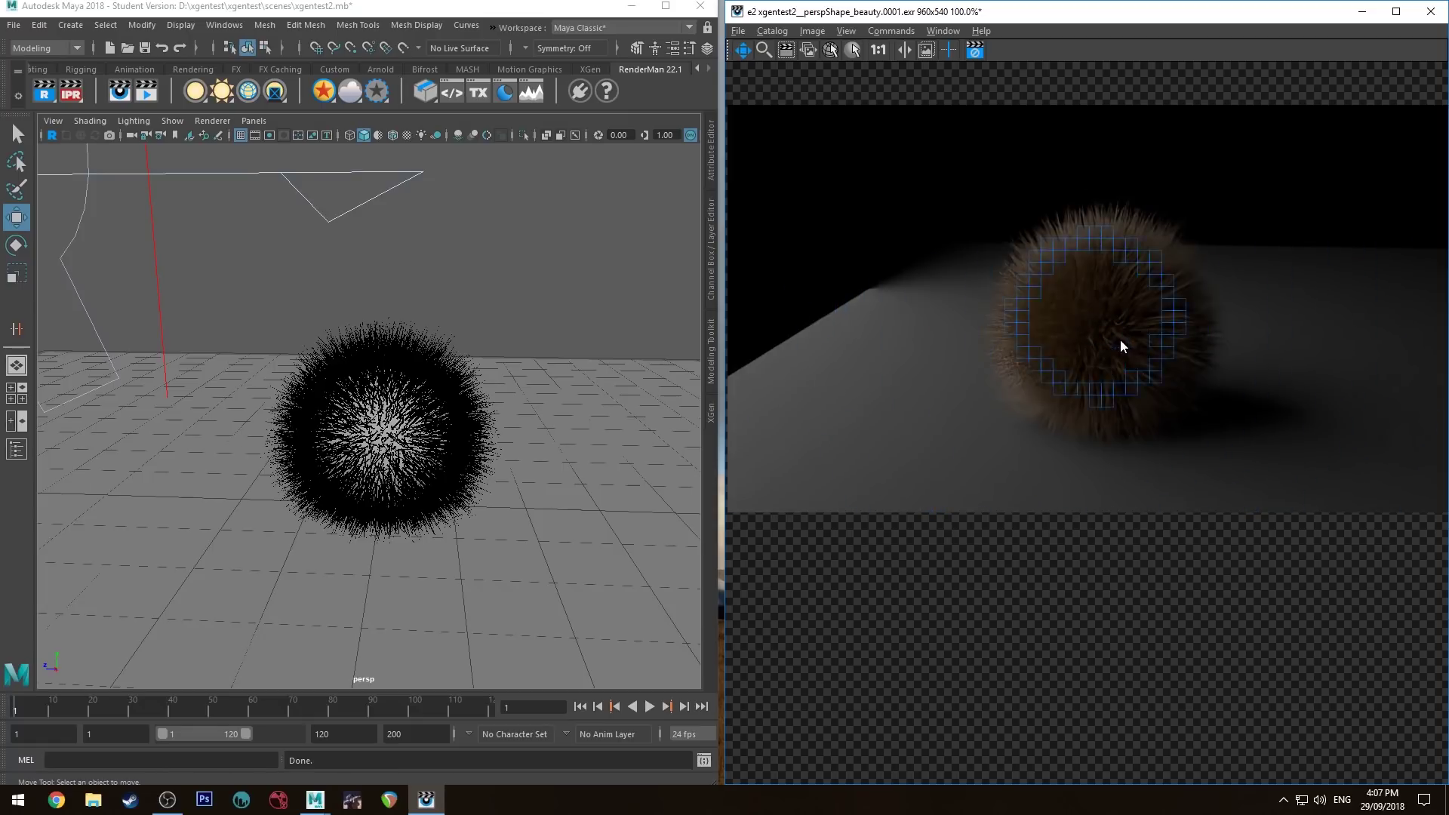
{"action": "scroll", "coordinate": [1116, 345], "scroll_direction": "up", "scroll_amount": 2}
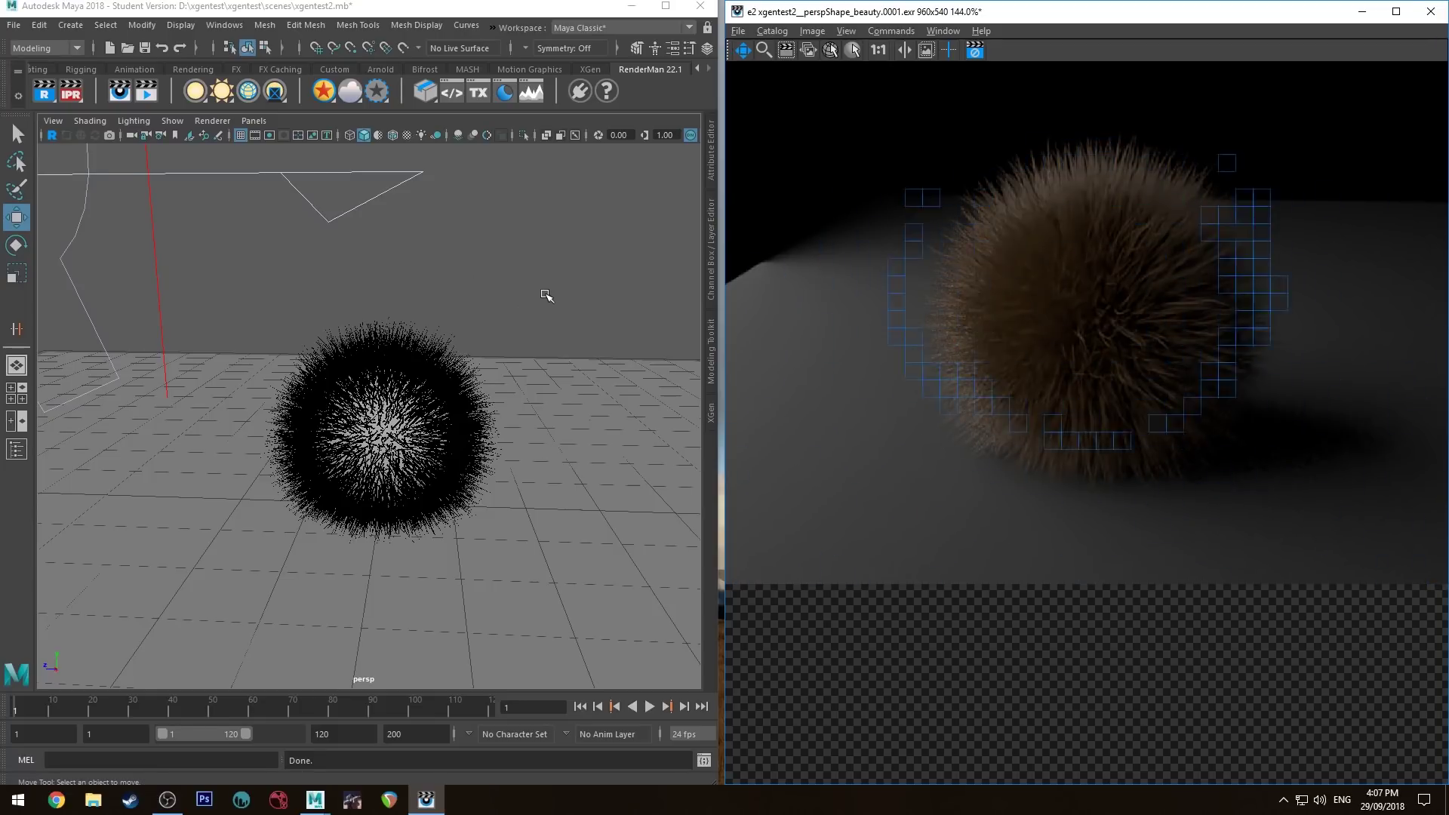
{"action": "left_click_drag", "start_coordinate": [546, 308], "coordinate": [496, 288], "text": "alt"}
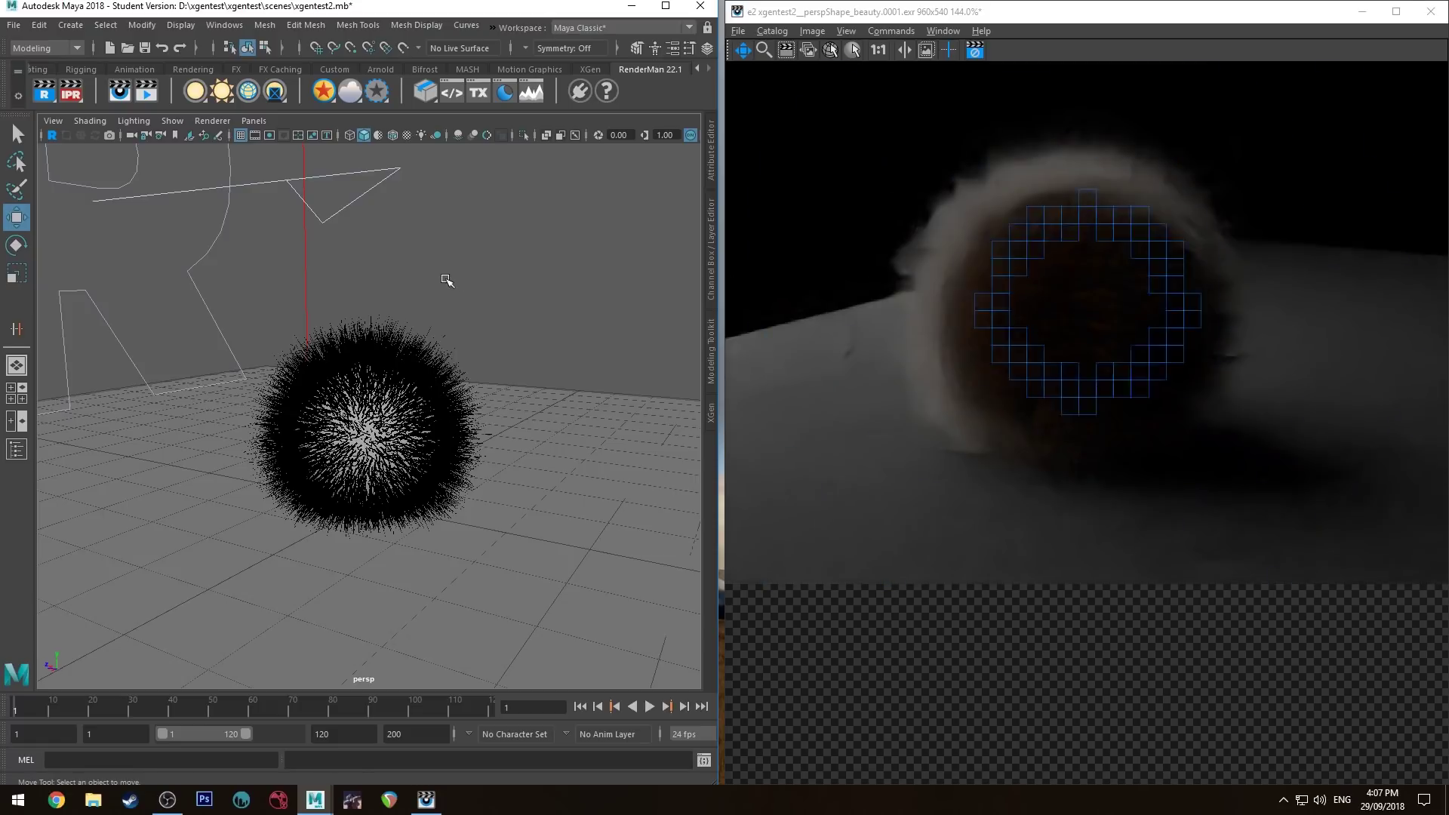
{"action": "left_click_drag", "start_coordinate": [394, 268], "coordinate": [450, 273], "text": "alt"}
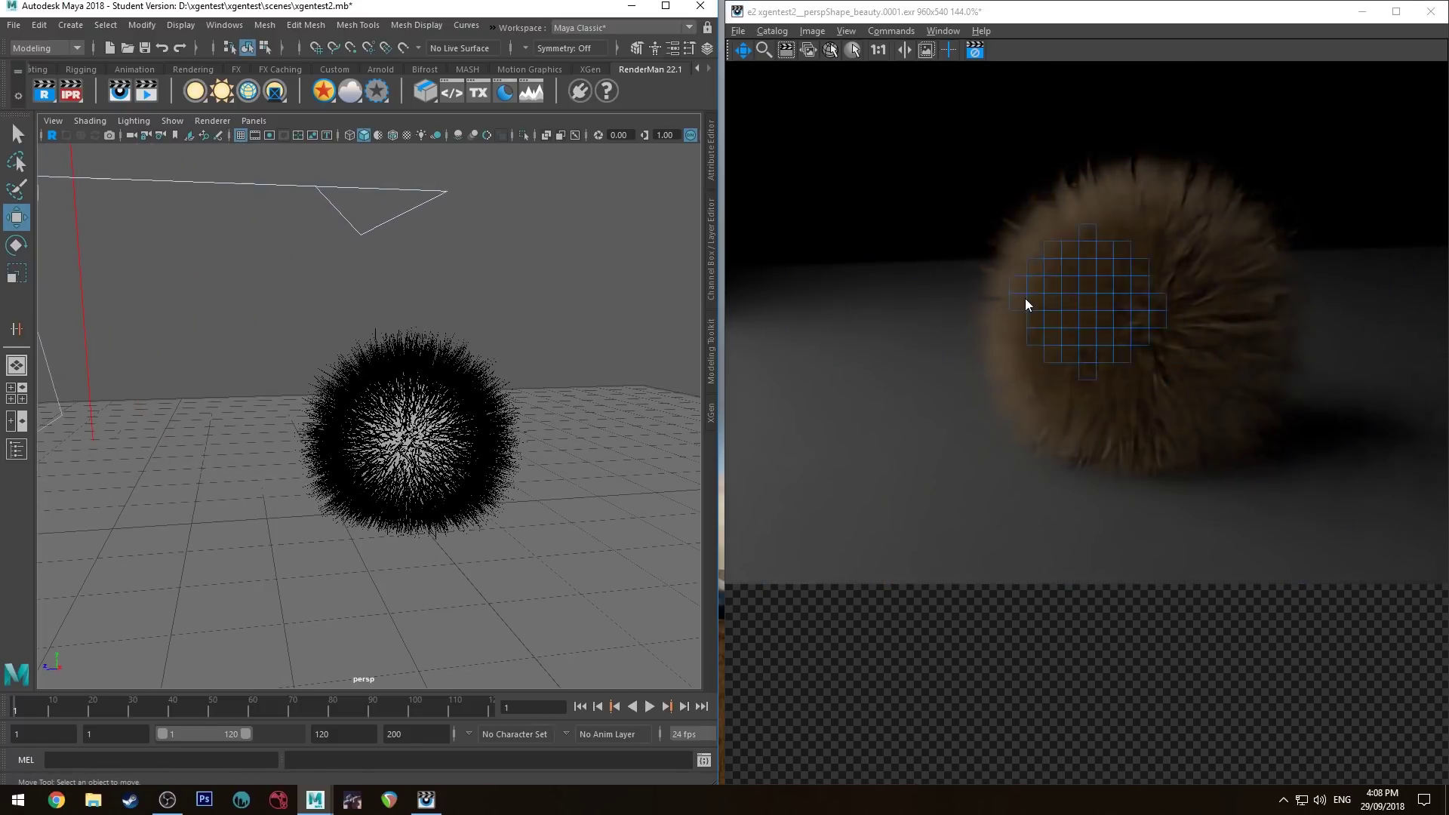